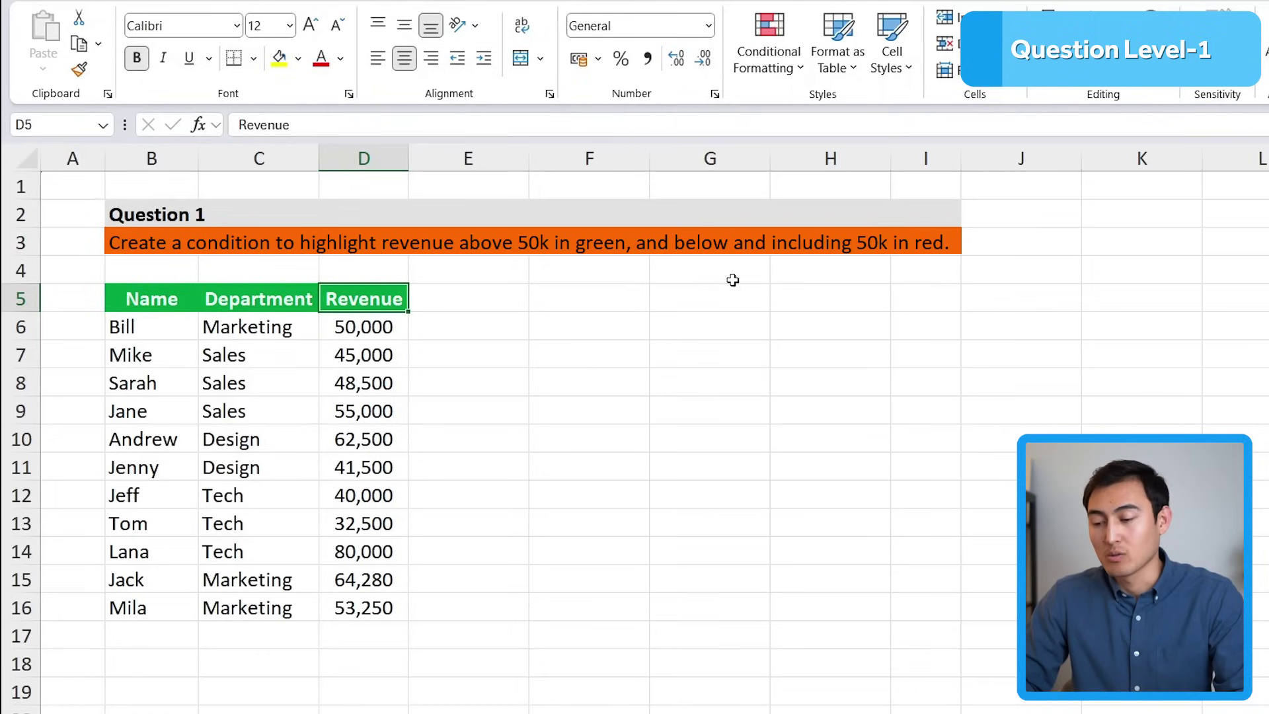
Step: Highlight the revenue values in D6:D16 that are greater than 50000 with Green Fill with Dark Green Text
{"action": "left_click", "coordinate": [363, 355]}
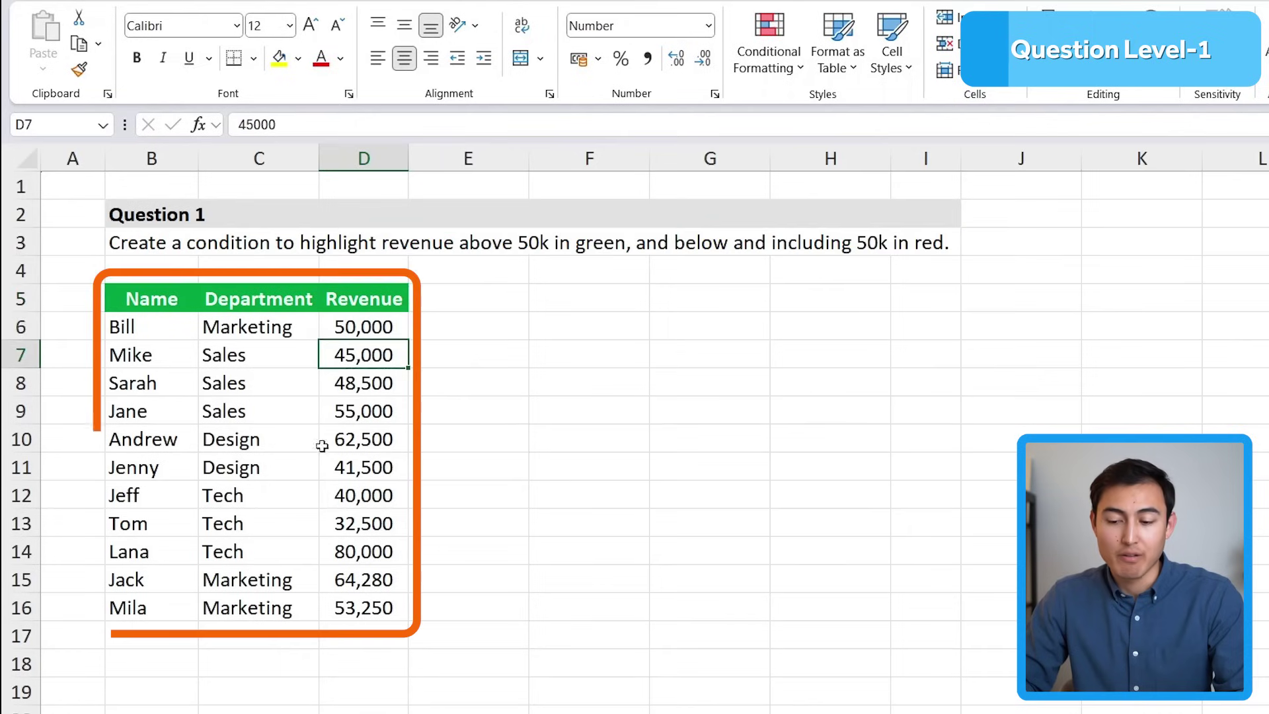
{"action": "key", "text": "Up"}
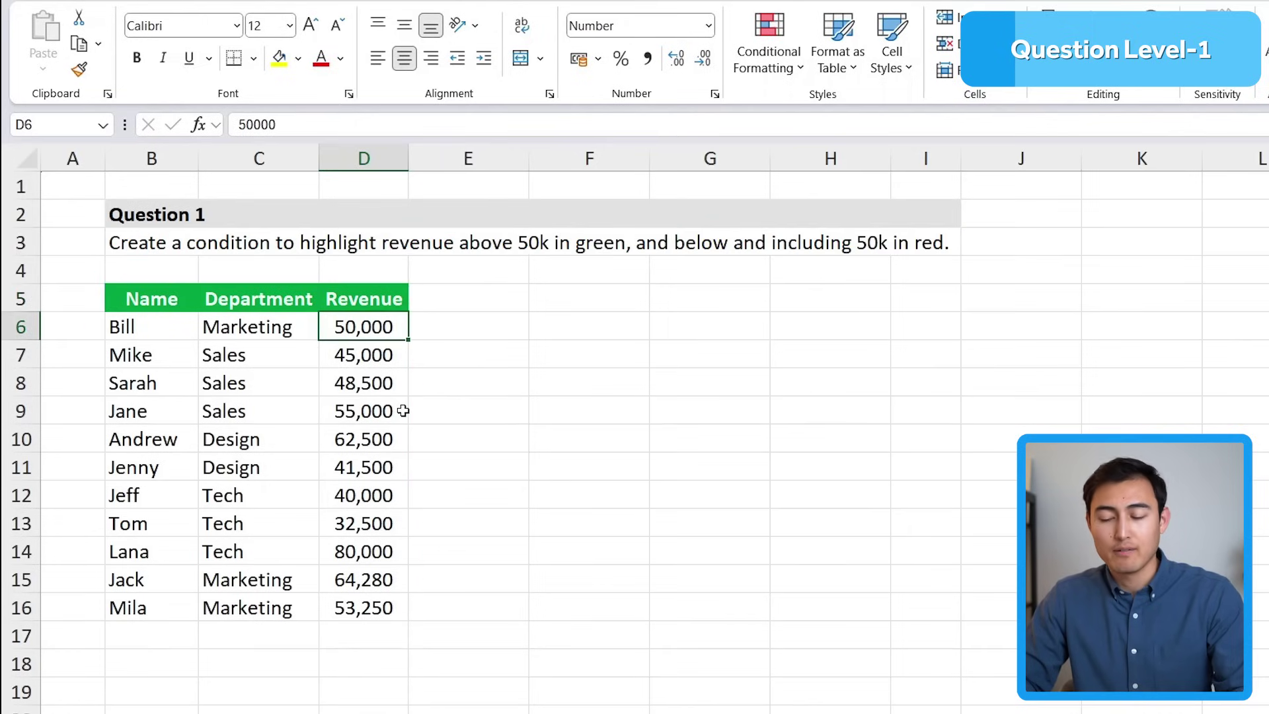
{"action": "key", "text": "ctrl+shift+Down"}
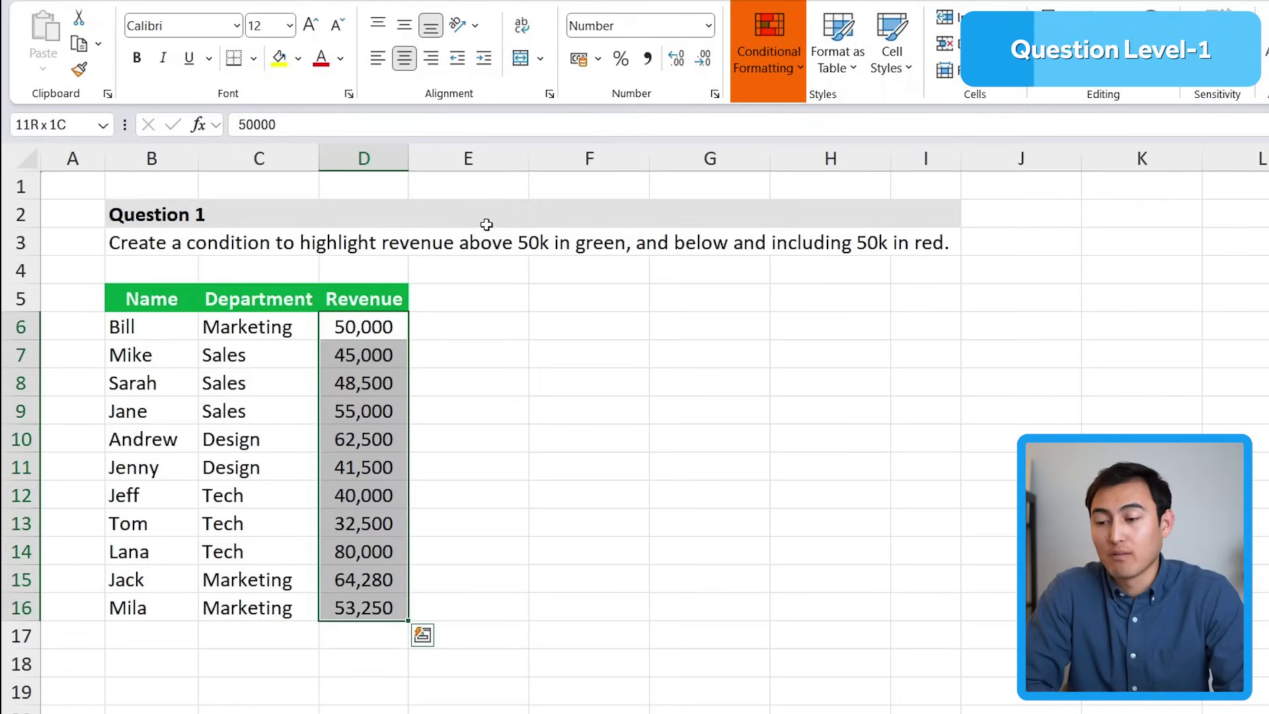
{"action": "left_click", "coordinate": [755, 70]}
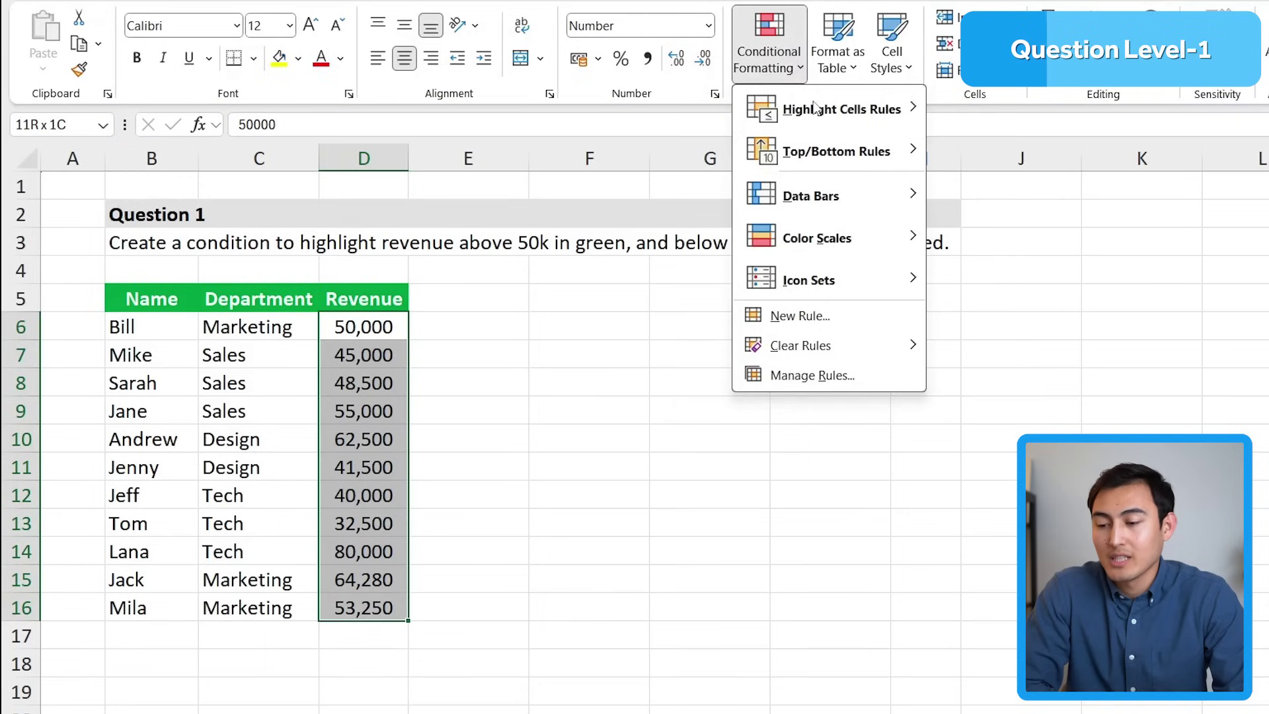
{"action": "mouse_move", "coordinate": [836, 114]}
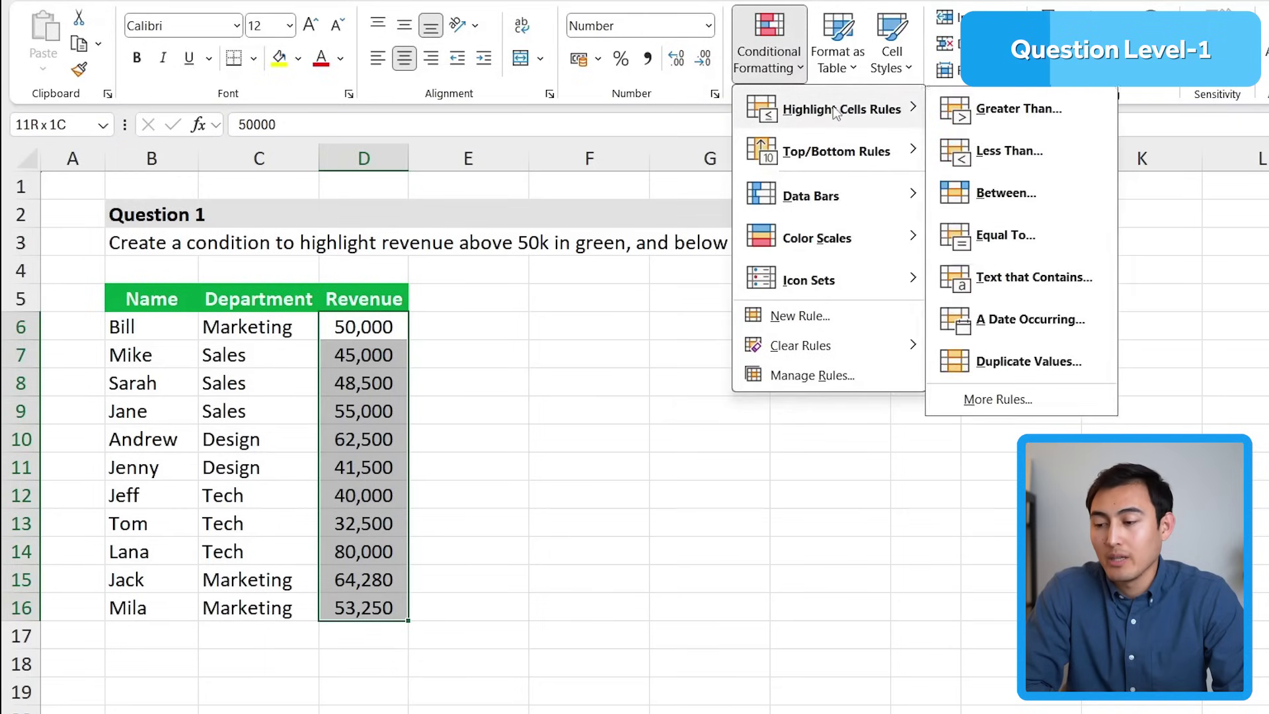
{"action": "left_click", "coordinate": [1039, 115]}
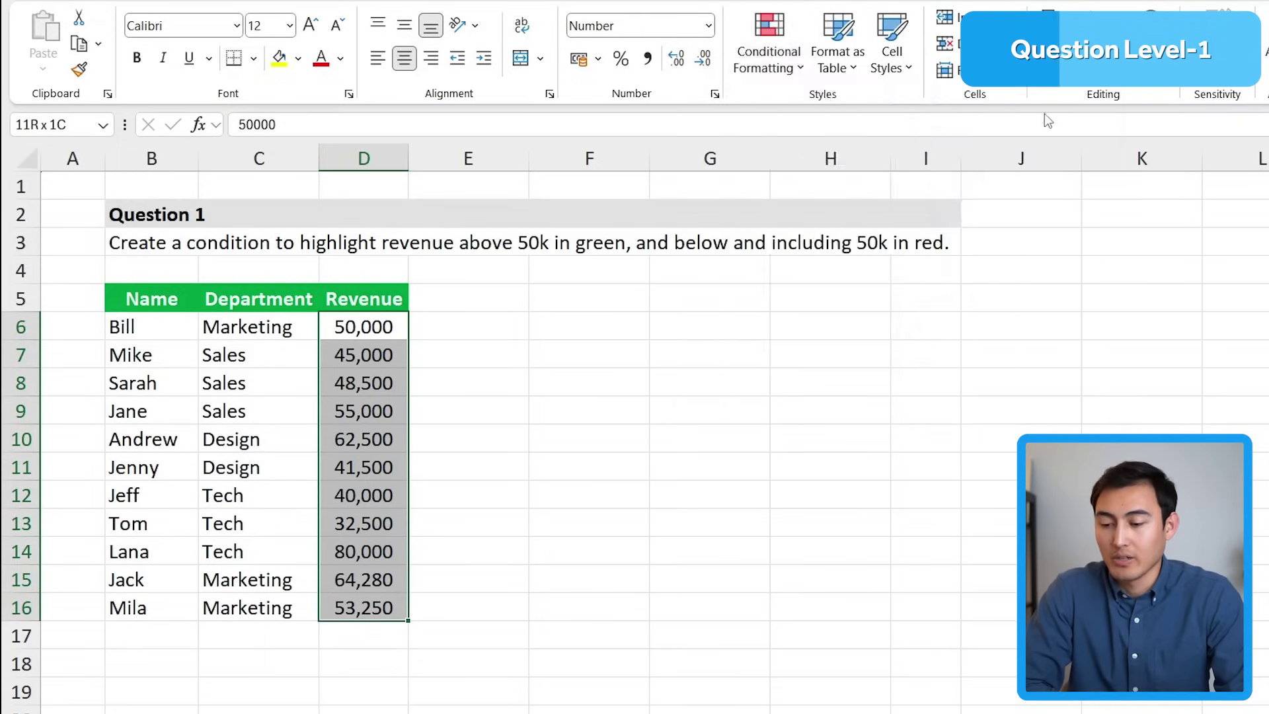
{"action": "type", "text": "5"}
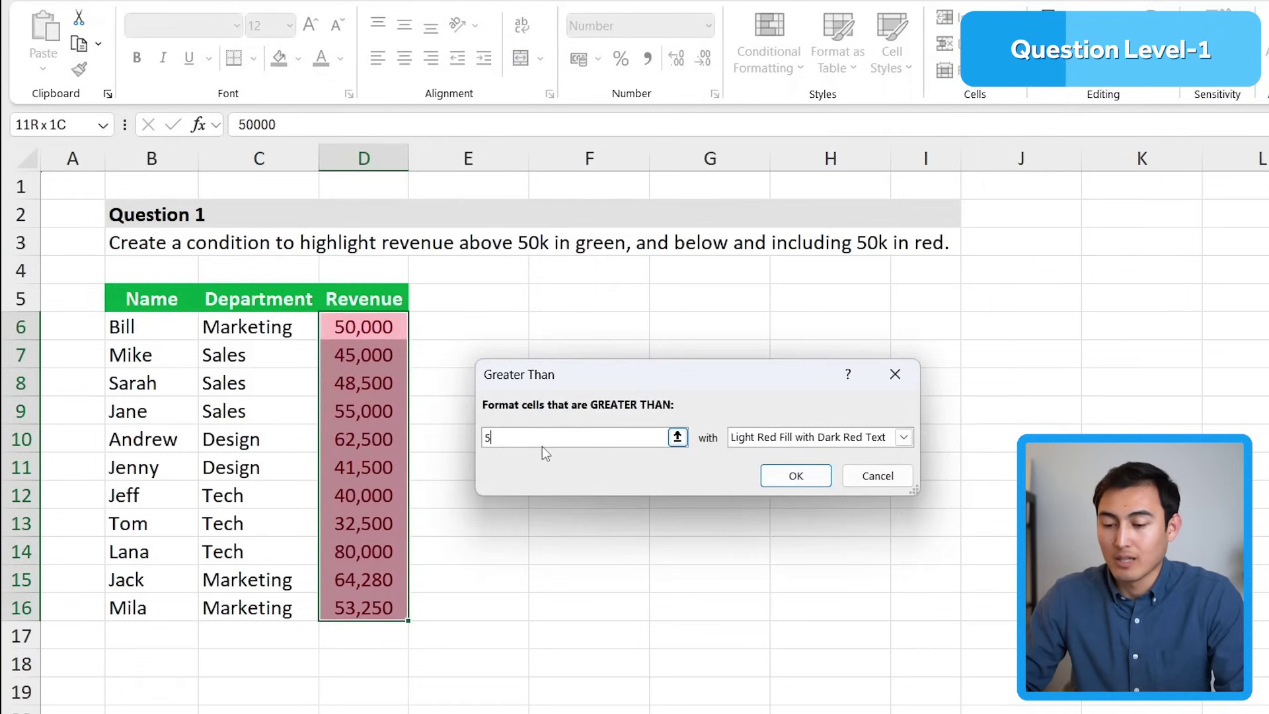
{"action": "type", "text": "0000"}
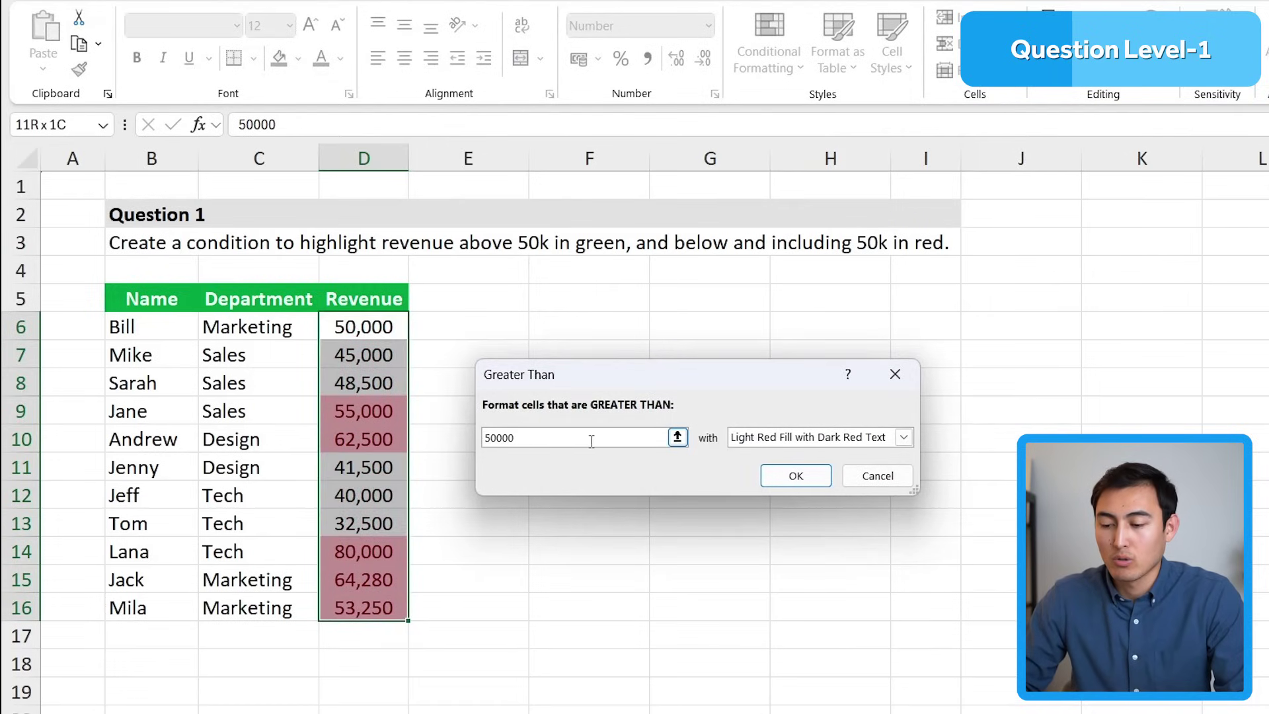
{"action": "left_click", "coordinate": [903, 437]}
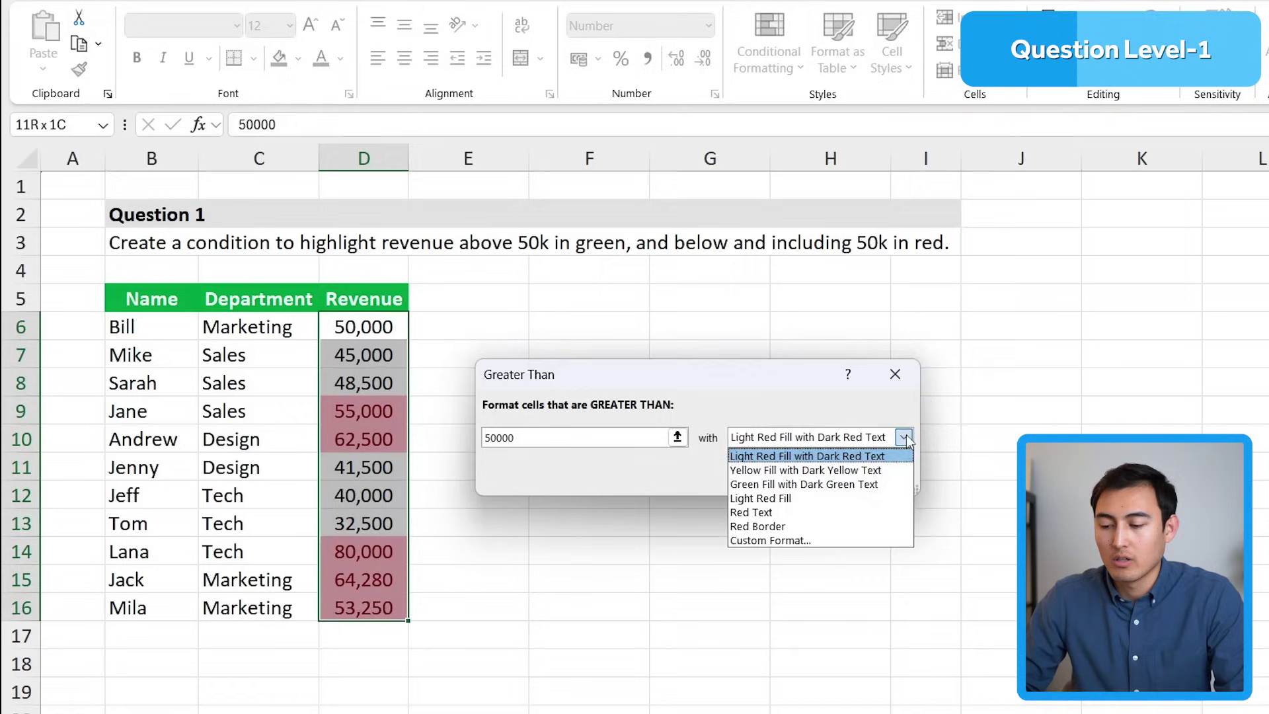
{"action": "left_click", "coordinate": [820, 488]}
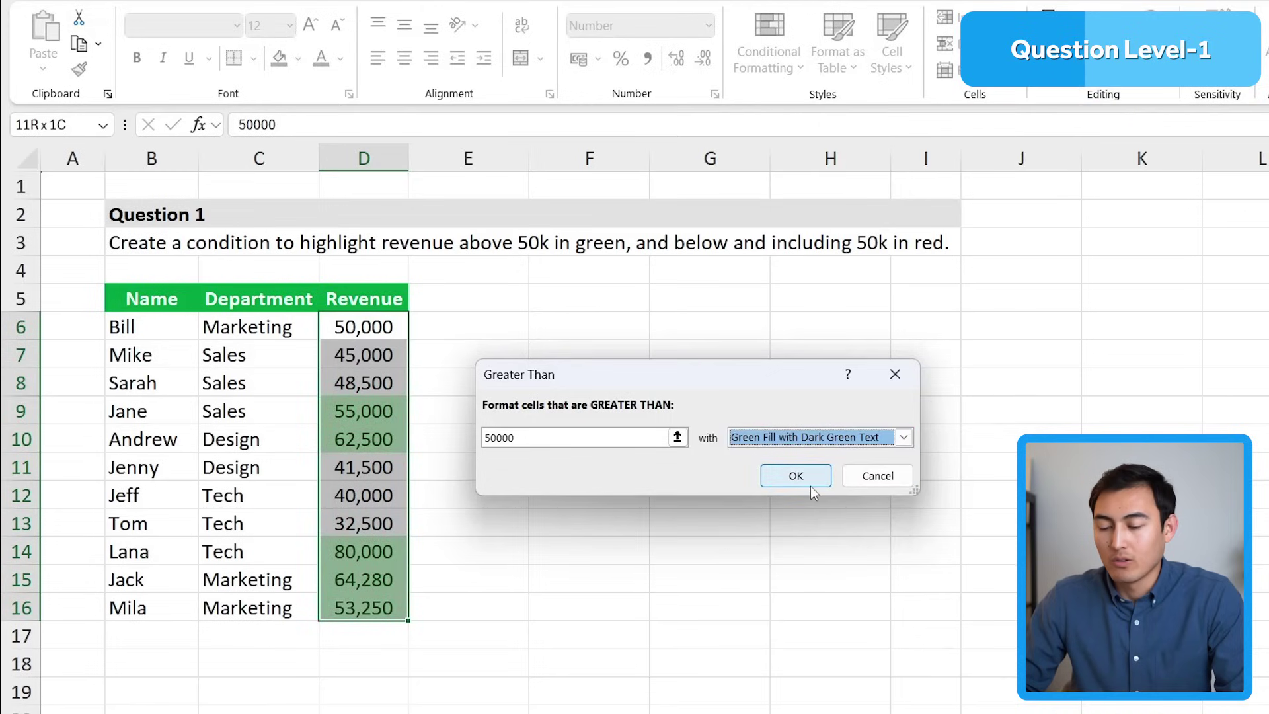
{"action": "left_click", "coordinate": [807, 483]}
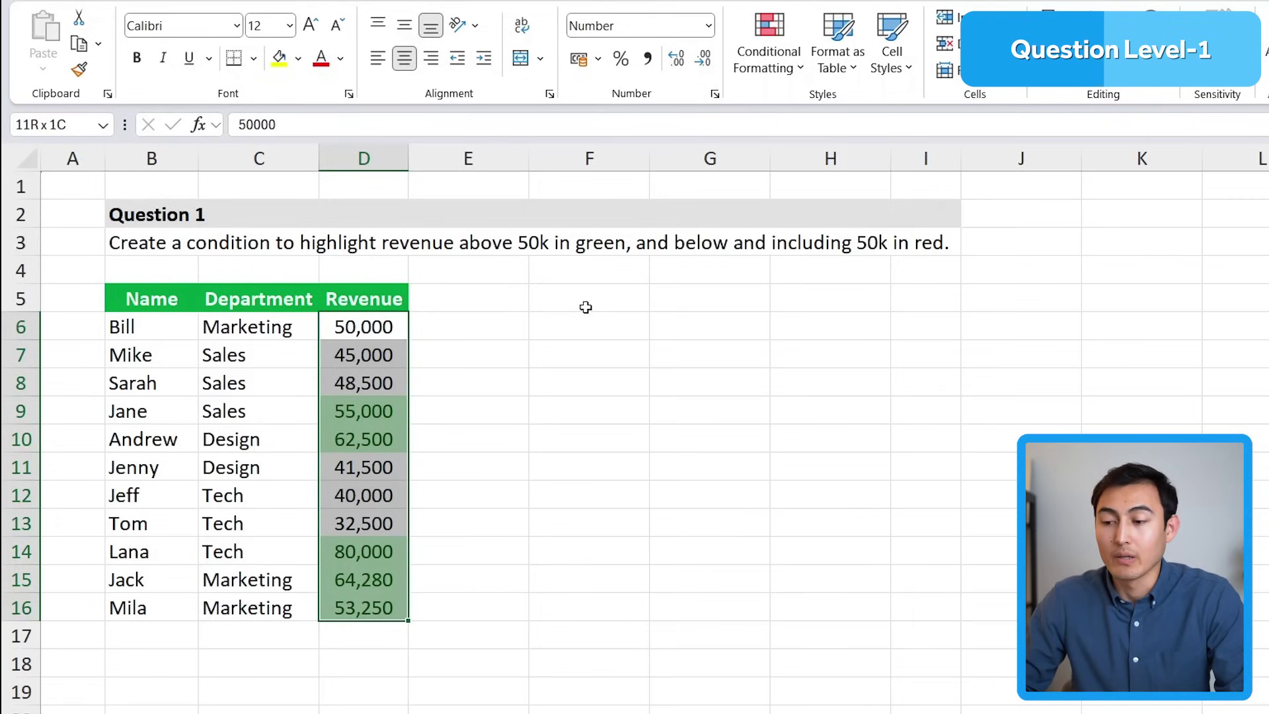
Step: Set up a new conditional formatting rule on the same revenue cells for cell values less than or equal to 50000
{"action": "left_click", "coordinate": [792, 74]}
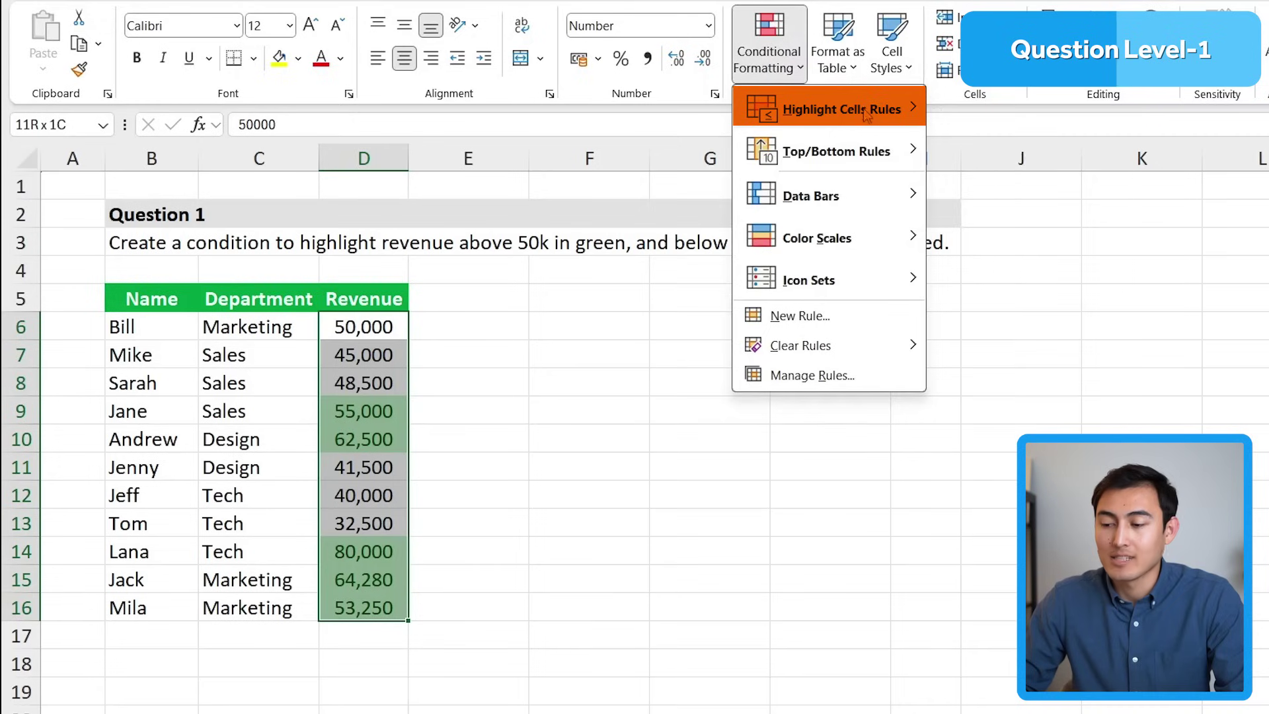
{"action": "mouse_move", "coordinate": [867, 116]}
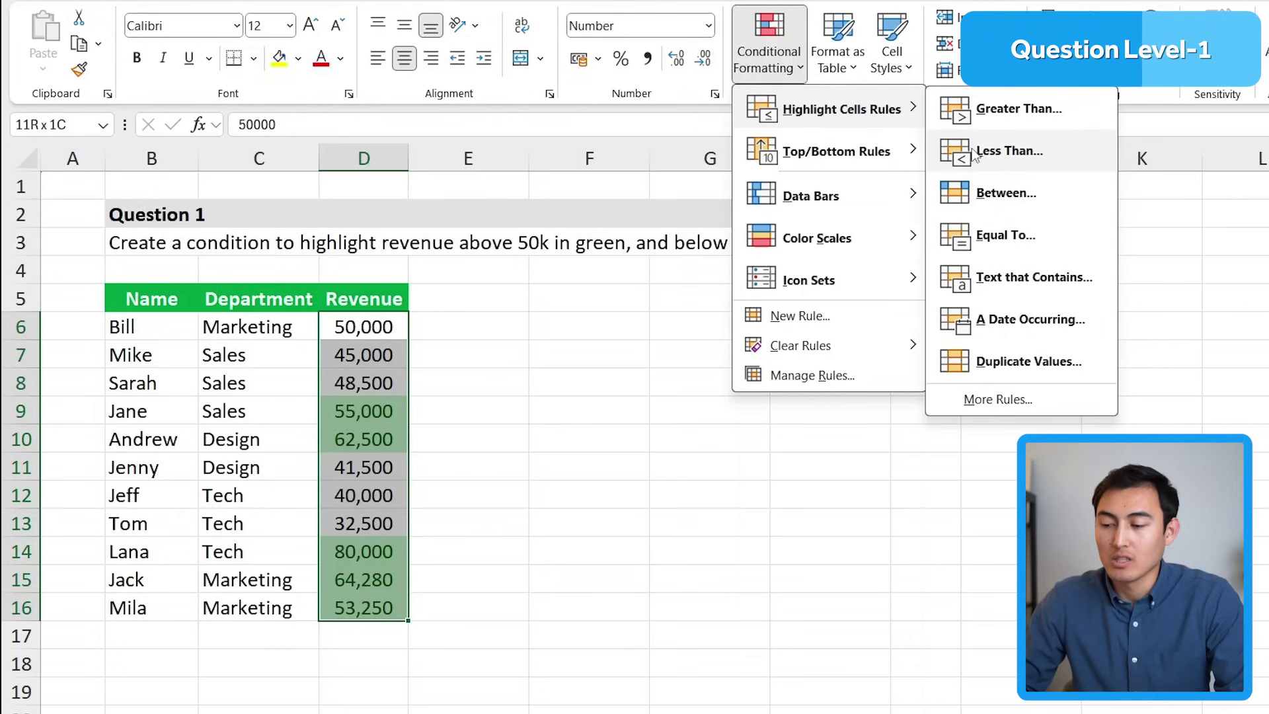
{"action": "left_click", "coordinate": [1074, 160]}
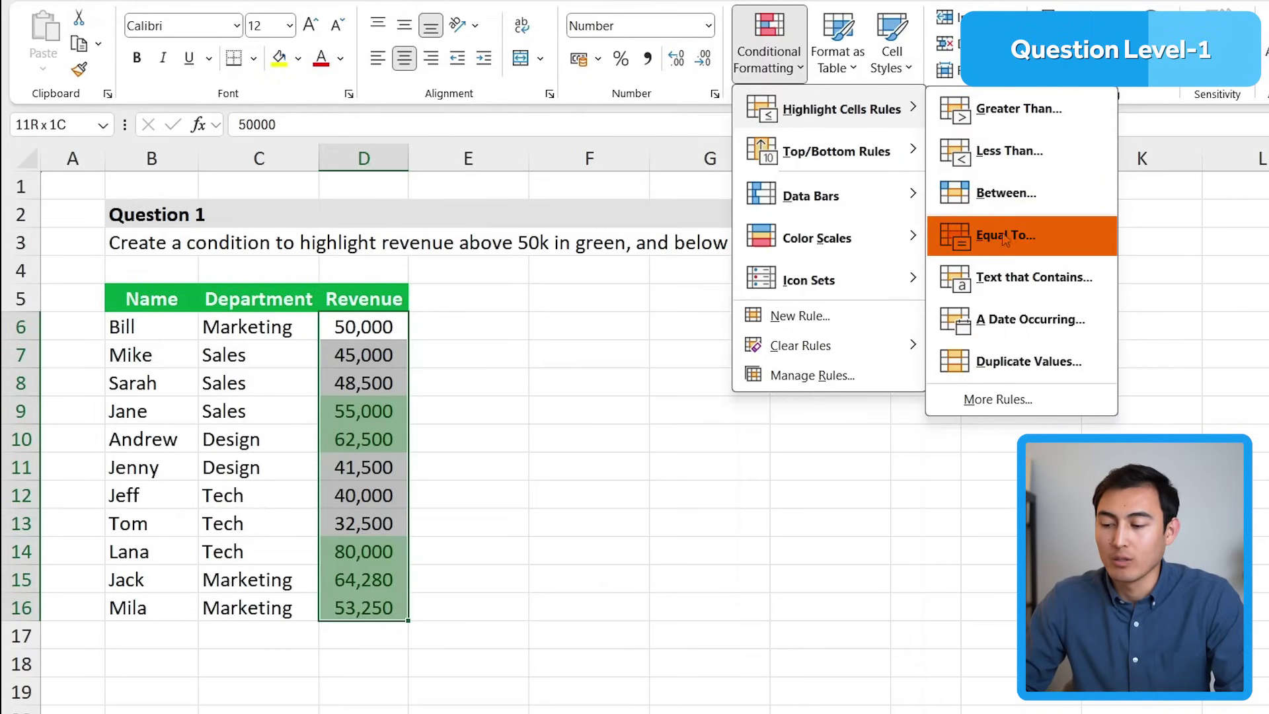
{"action": "left_click", "coordinate": [982, 399]}
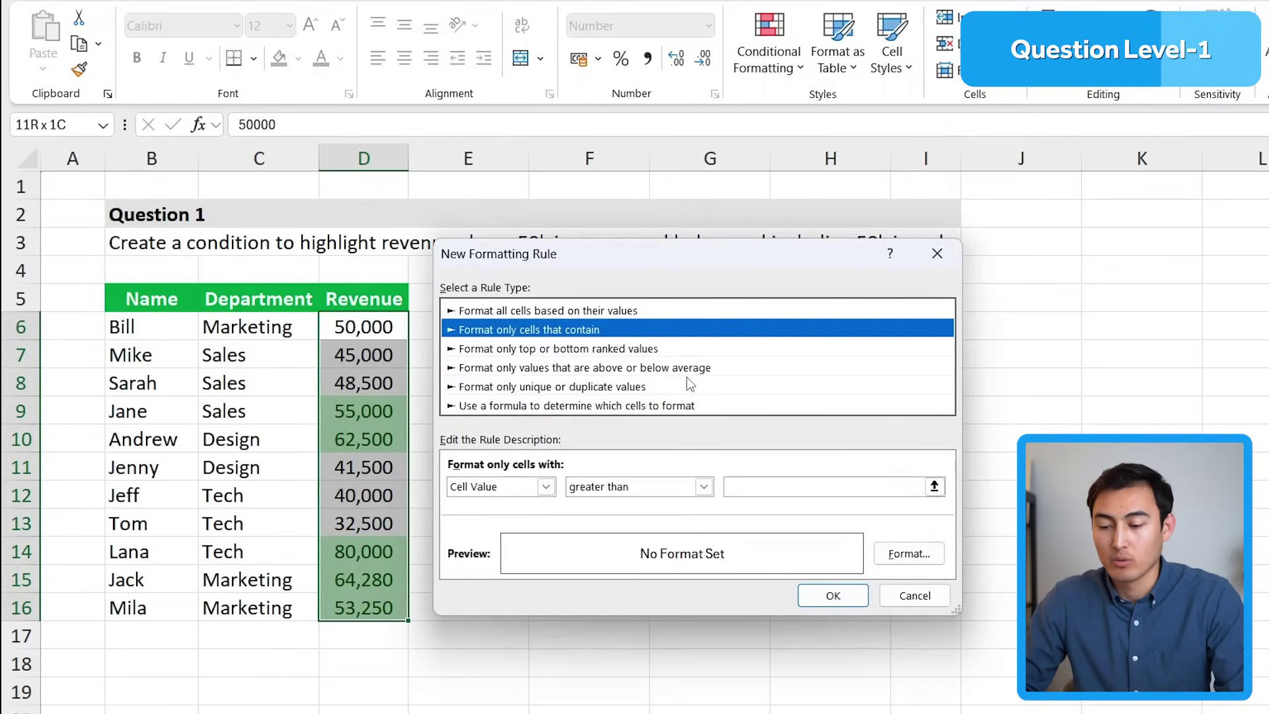
{"action": "left_click", "coordinate": [704, 488]}
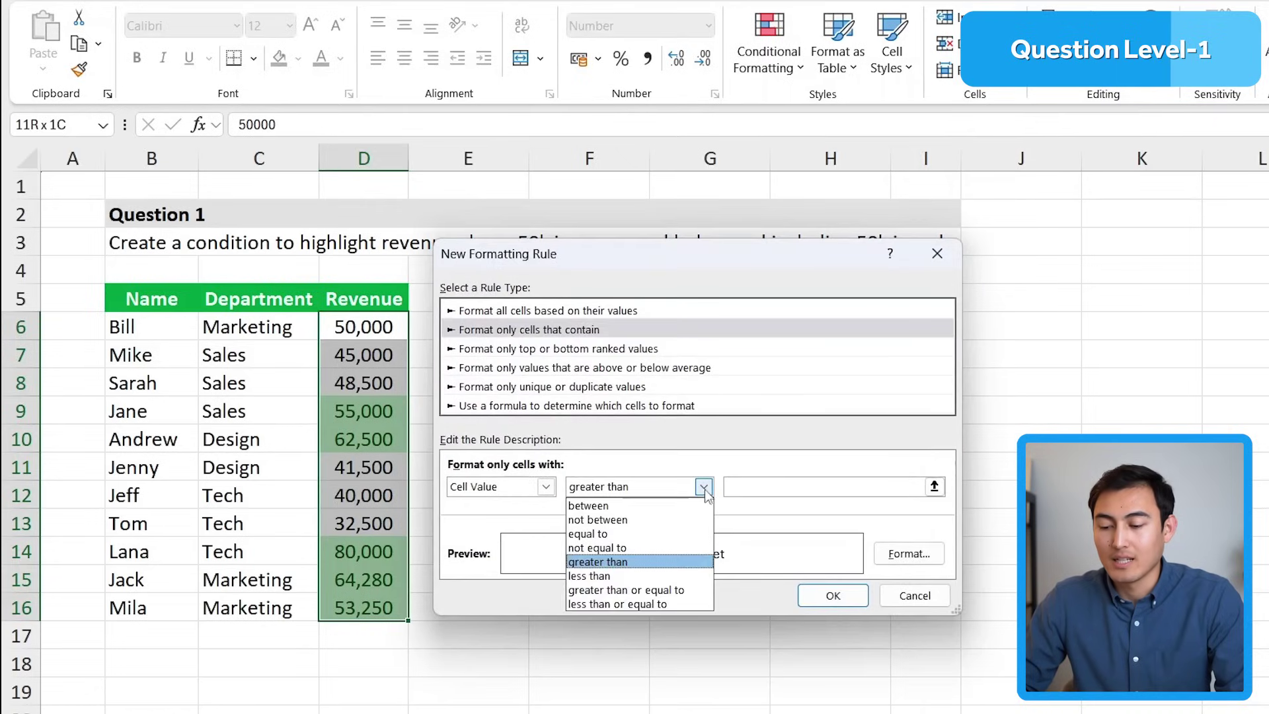
{"action": "left_click", "coordinate": [661, 605]}
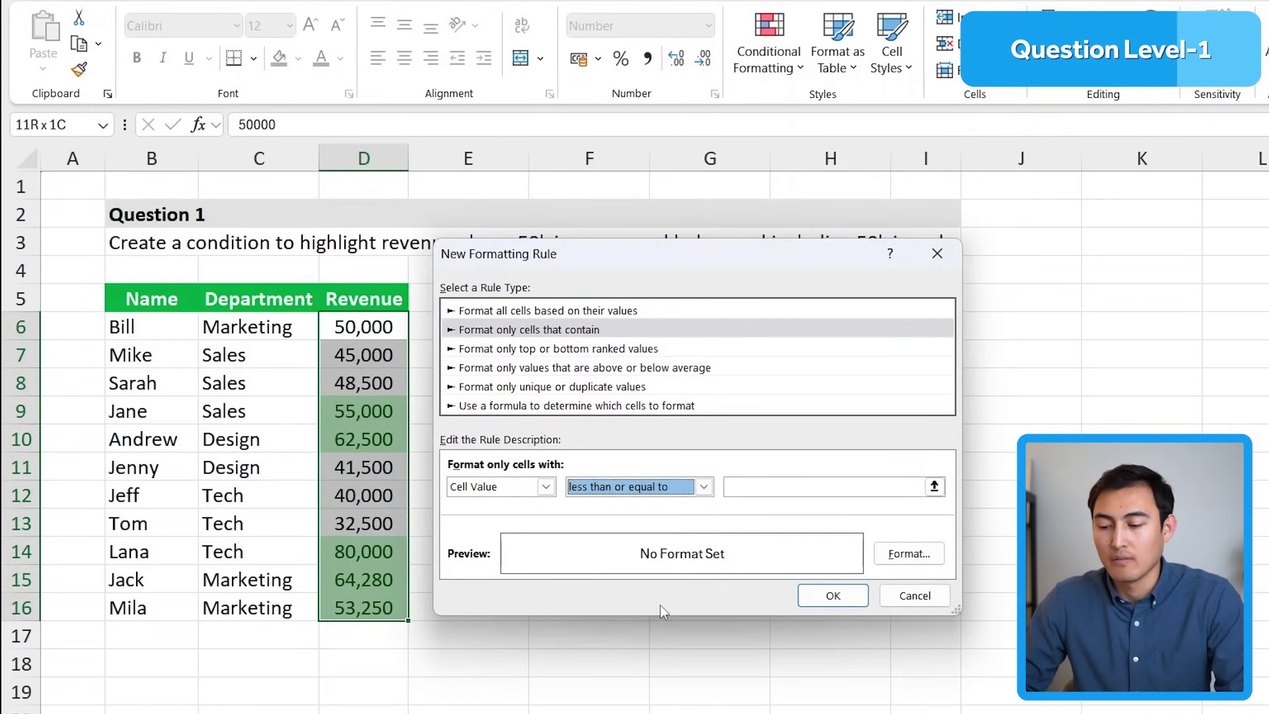
{"action": "left_click", "coordinate": [766, 486]}
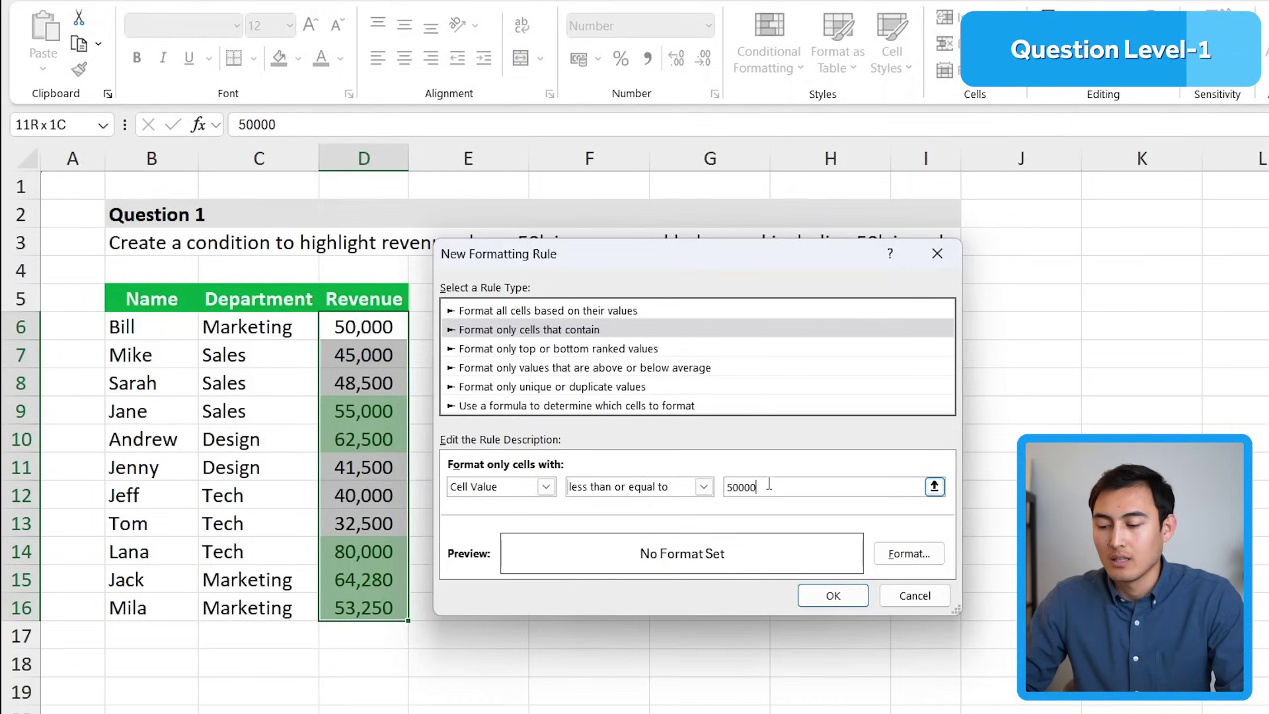
Step: Give the new rule a red fill with a pale orange font colour and apply it to the revenue cells
{"action": "left_click", "coordinate": [910, 555]}
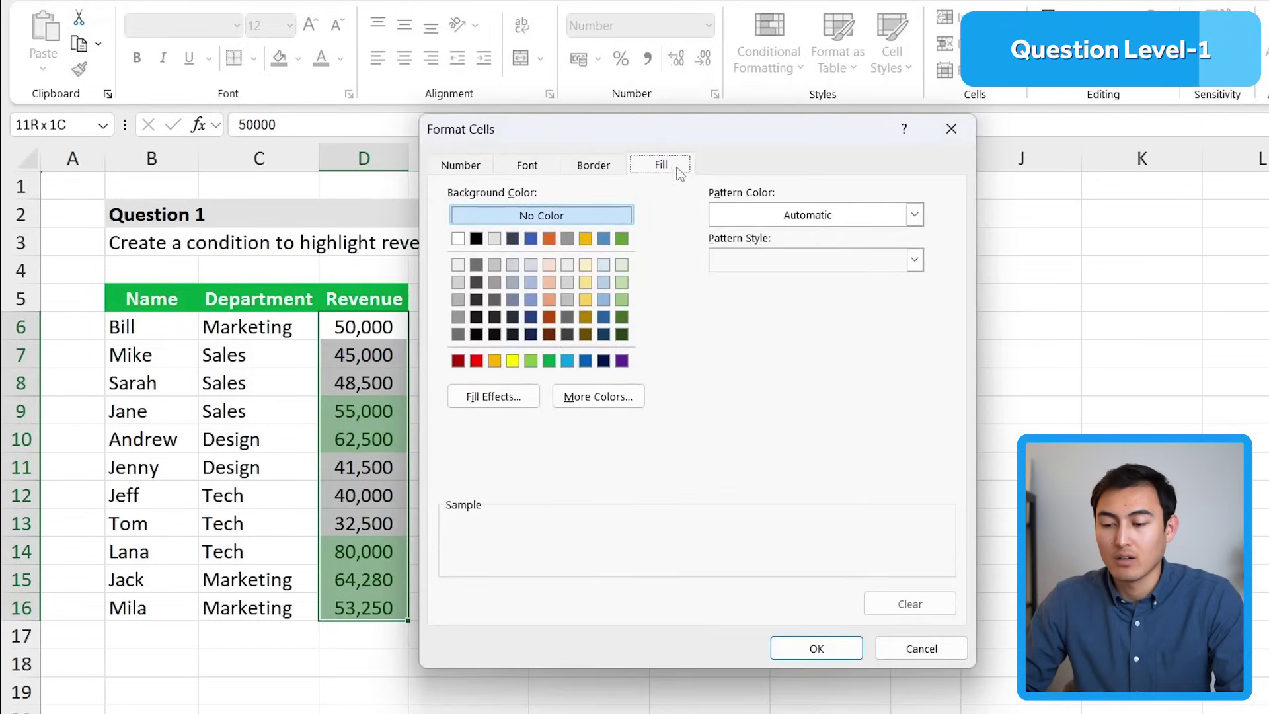
{"action": "left_click", "coordinate": [476, 361]}
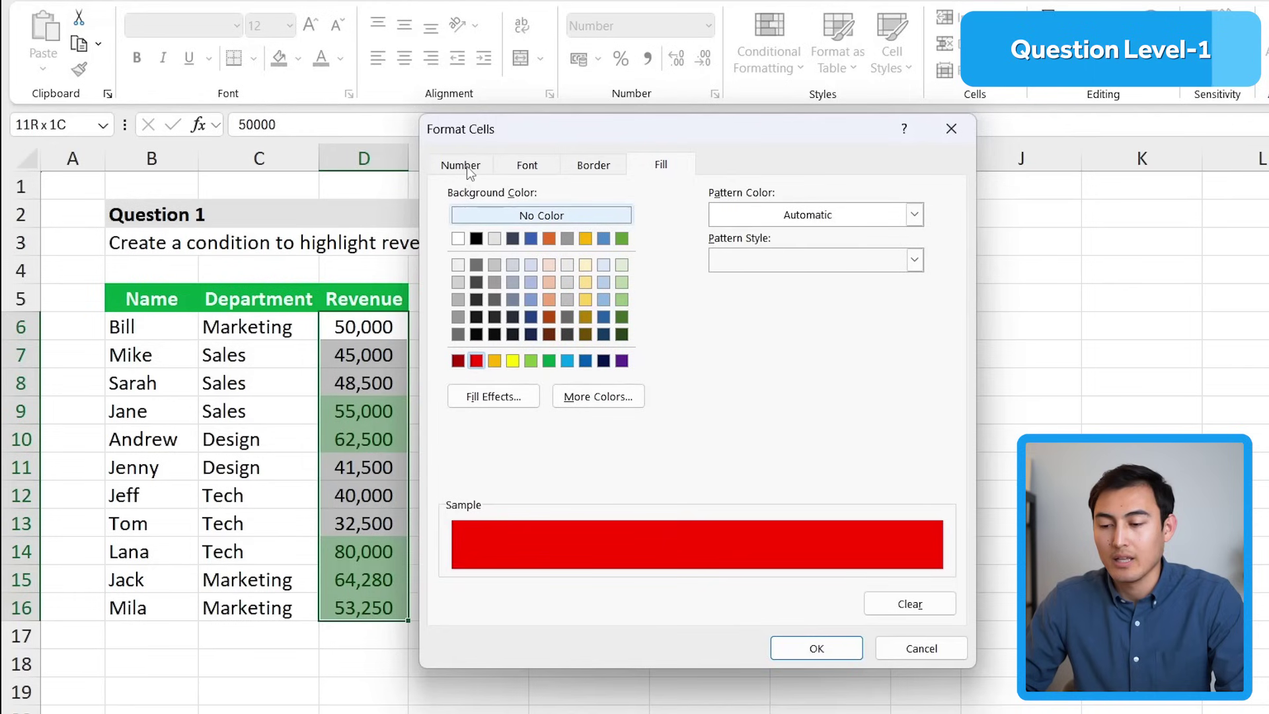
{"action": "left_click", "coordinate": [539, 169]}
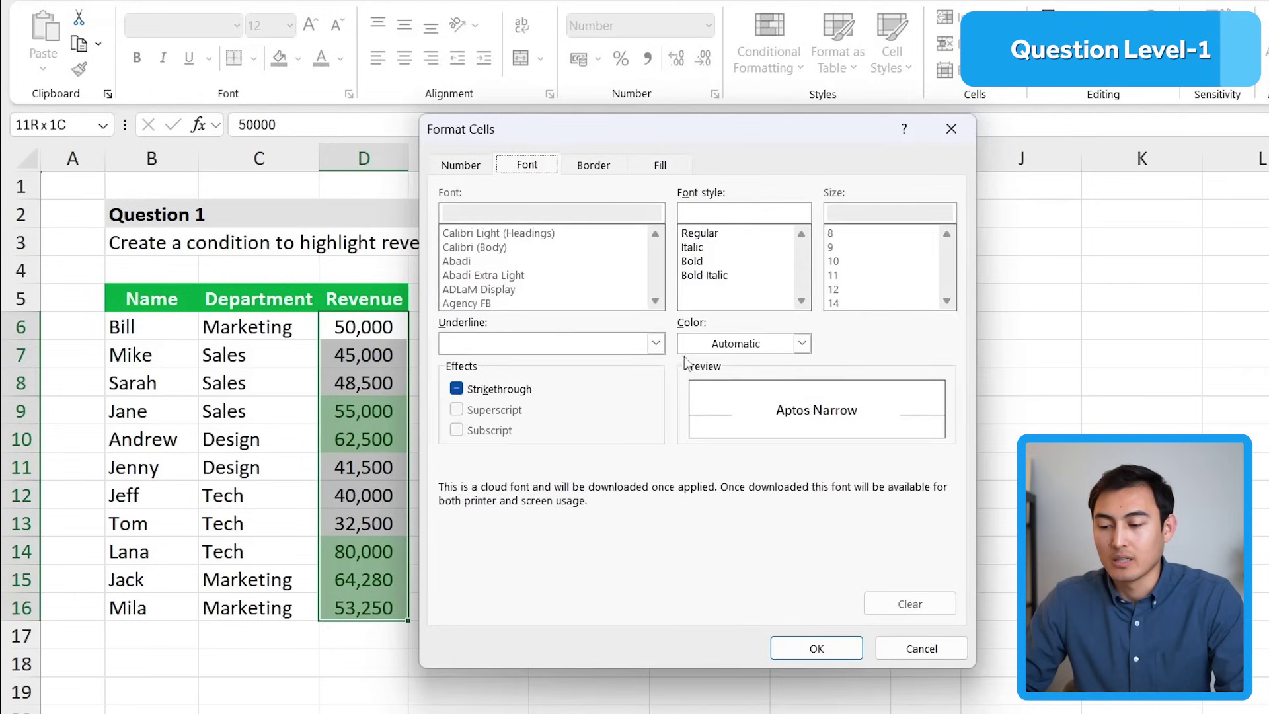
{"action": "left_click", "coordinate": [803, 343]}
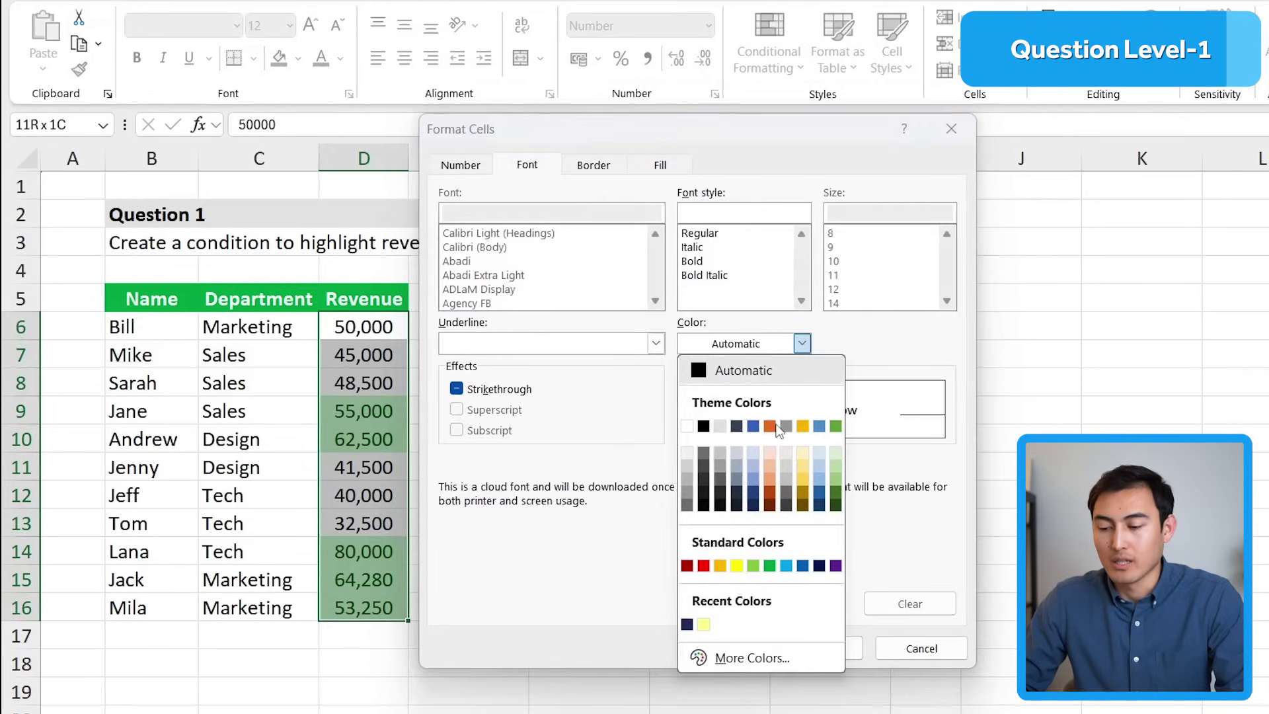
{"action": "left_click", "coordinate": [771, 454]}
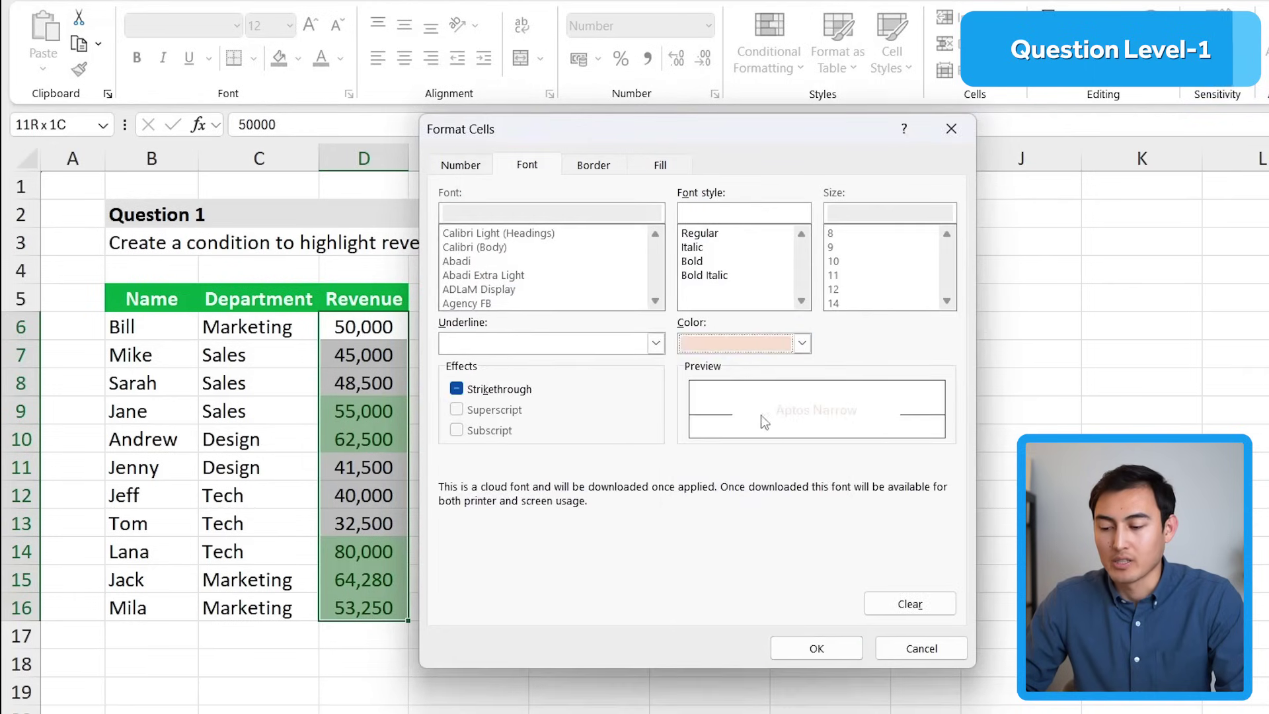
{"action": "left_click", "coordinate": [809, 652]}
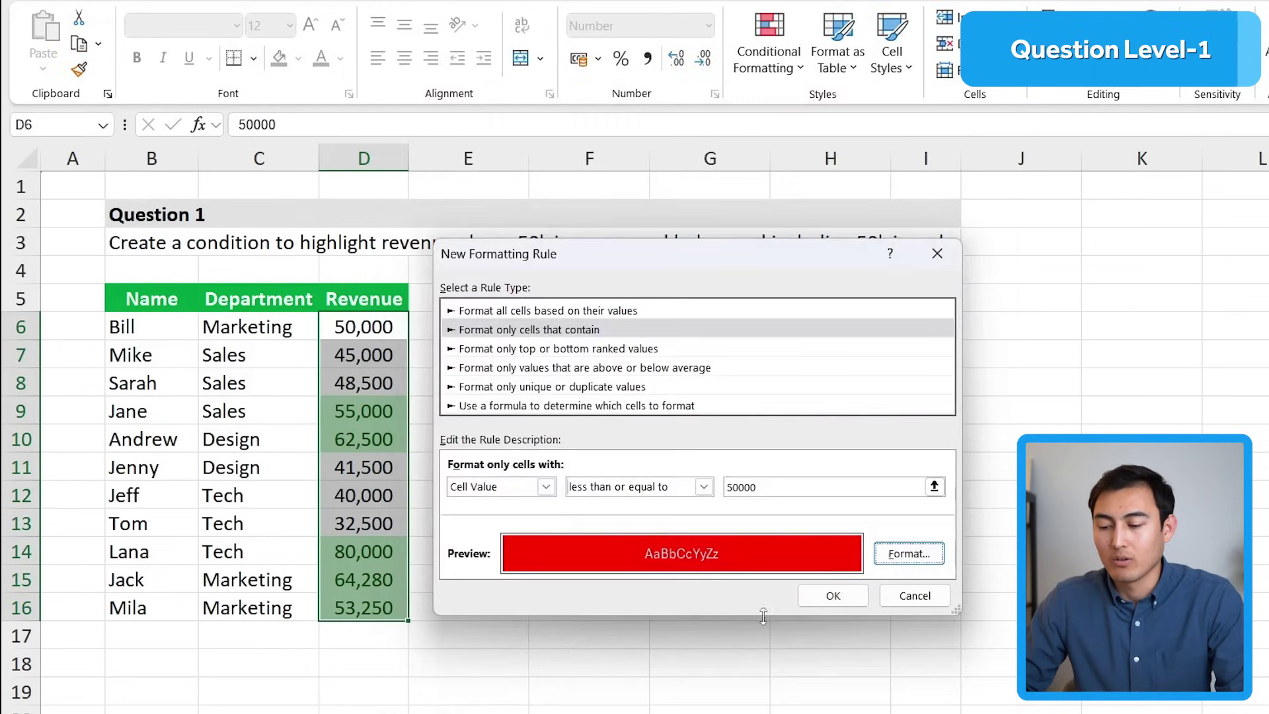
{"action": "left_click", "coordinate": [834, 595]}
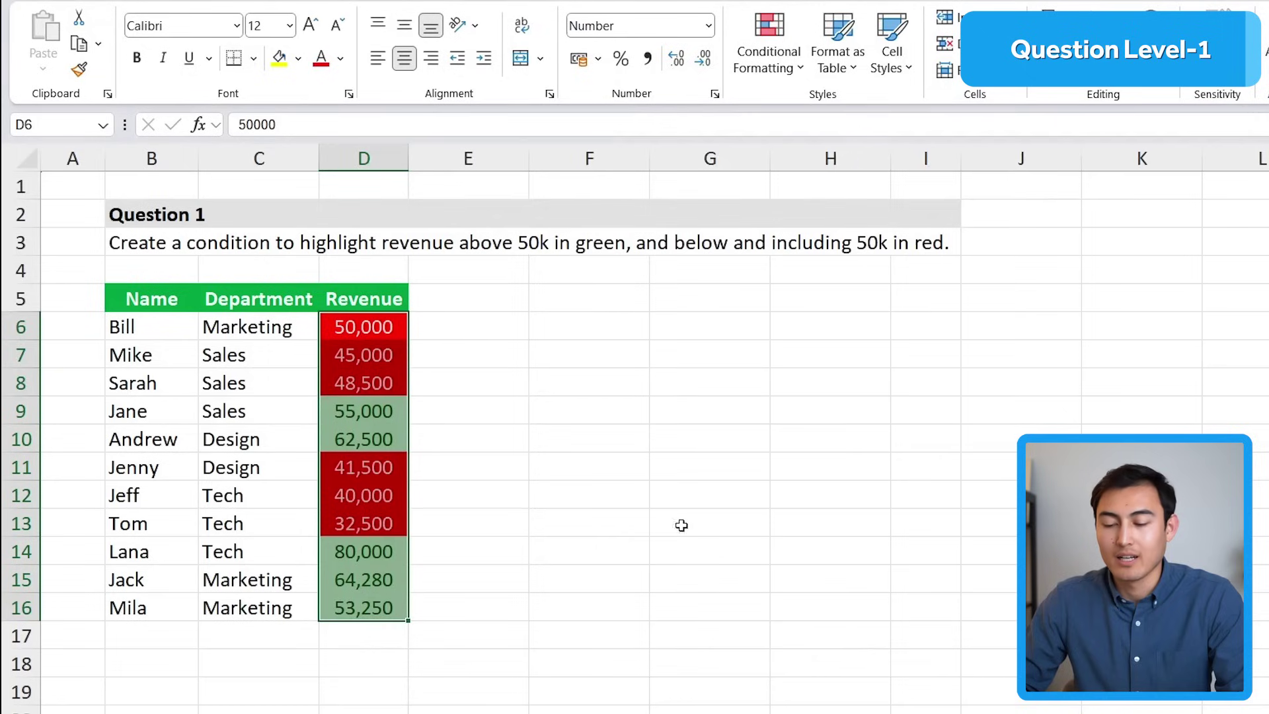
{"action": "key", "text": "Down"}
{"action": "key", "text": "Down"}
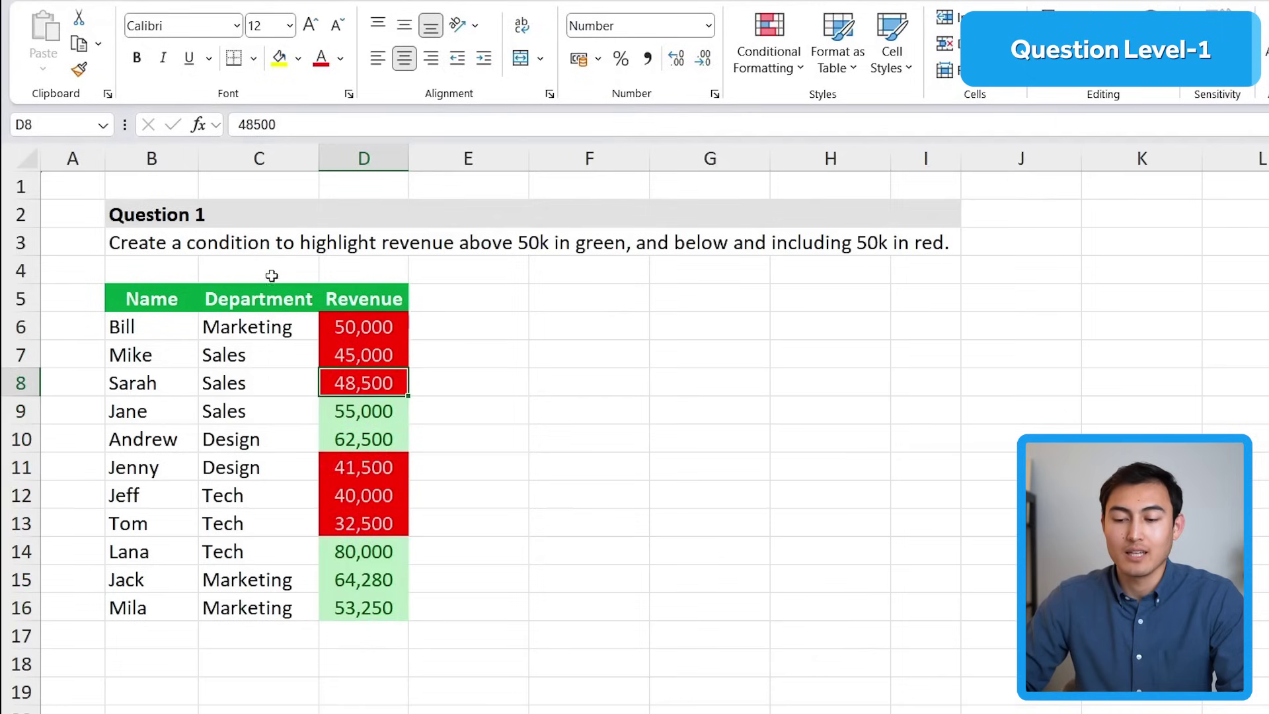
{"action": "left_click", "coordinate": [375, 323]}
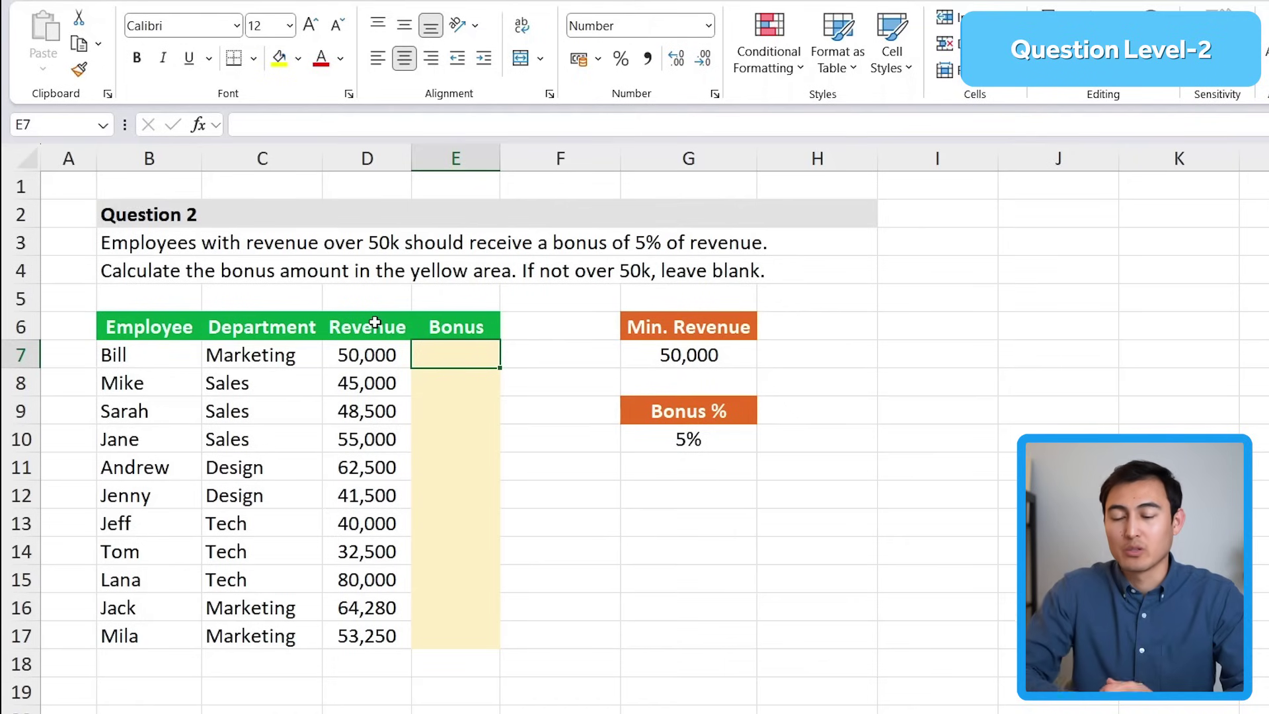
Step: Examine the Question 2 instructions, the Revenue column, the bonus percentage and the yellow Bonus range
{"action": "left_click", "coordinate": [128, 238]}
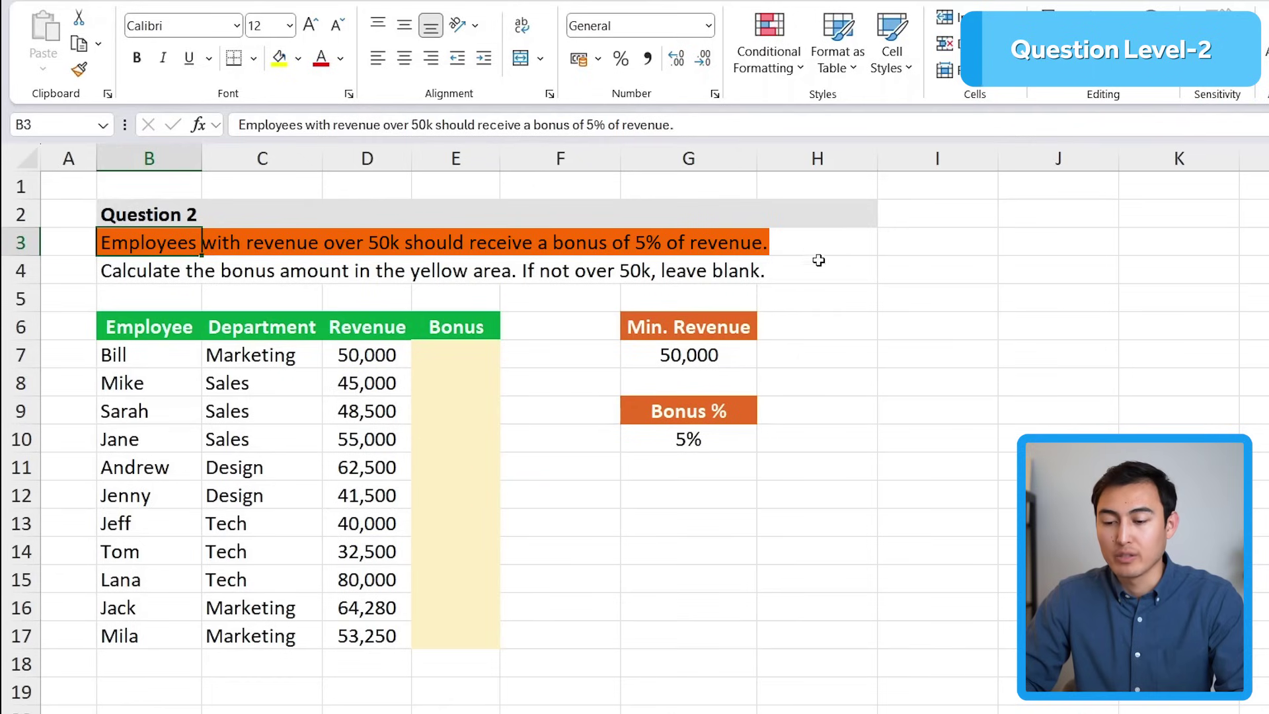
{"action": "left_click", "coordinate": [119, 351]}
{"action": "left_click", "coordinate": [395, 376]}
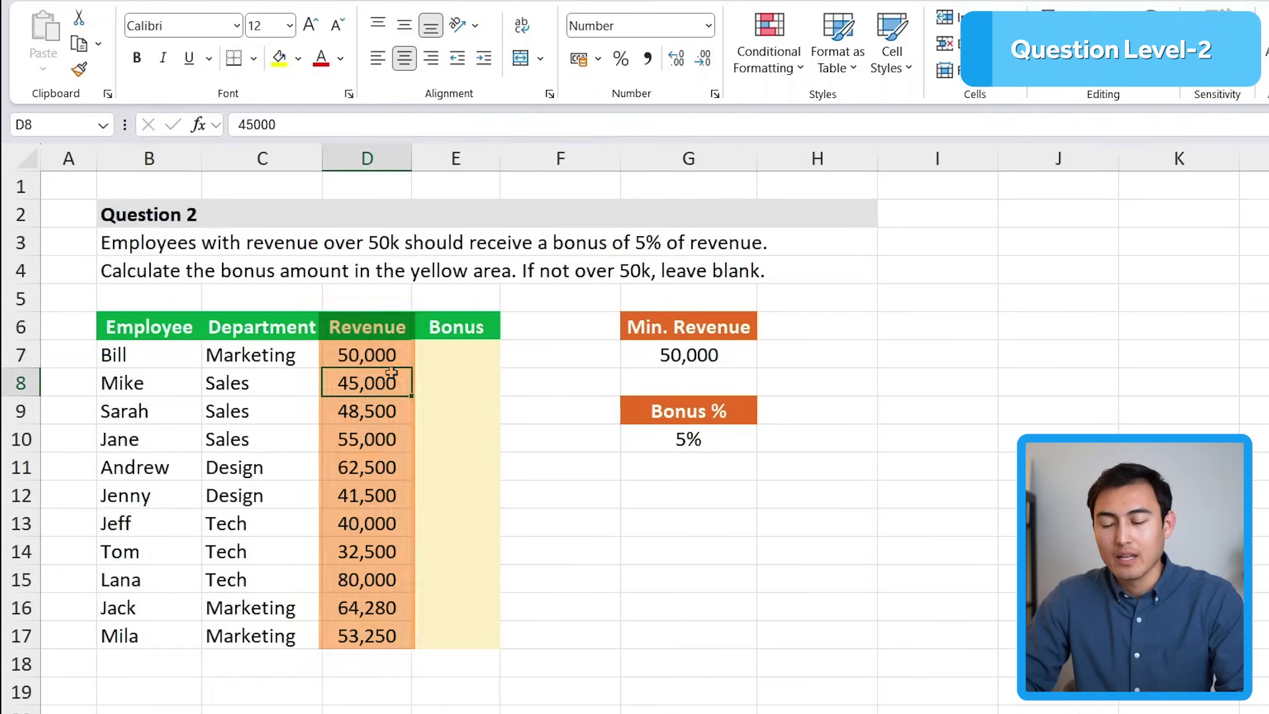
{"action": "left_click", "coordinate": [455, 414]}
{"action": "left_click", "coordinate": [675, 457]}
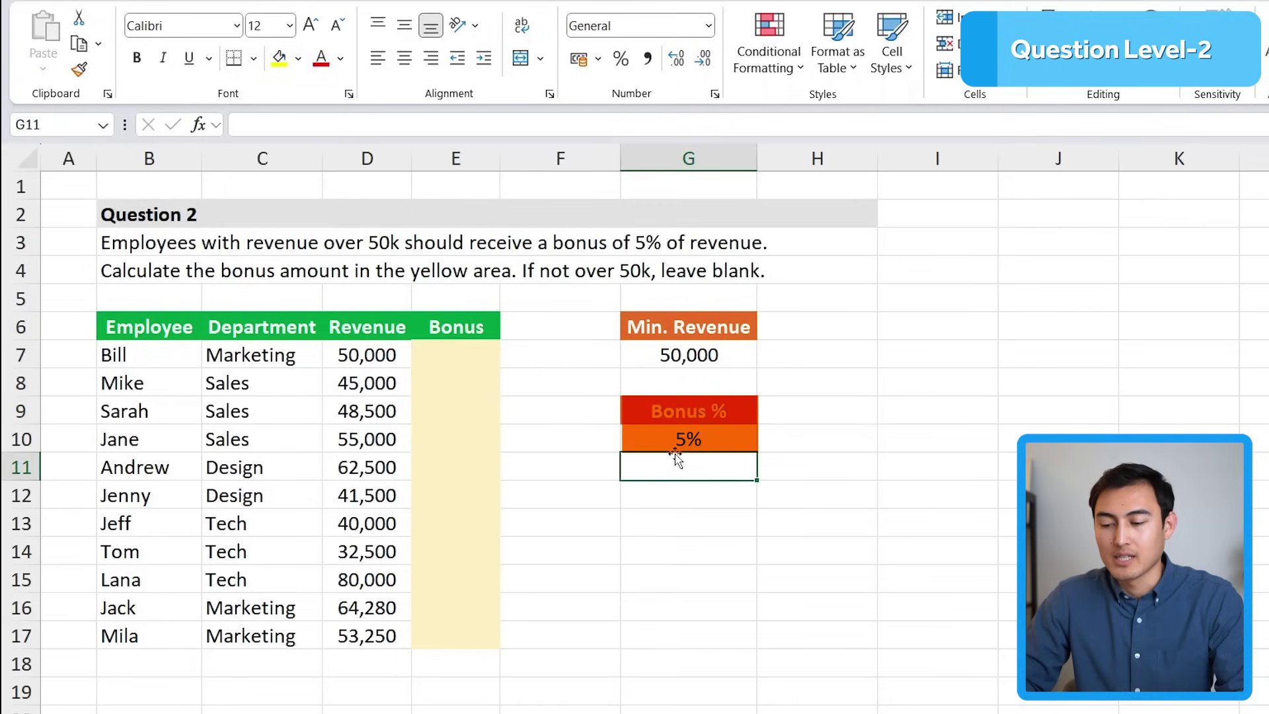
{"action": "left_click", "coordinate": [674, 447]}
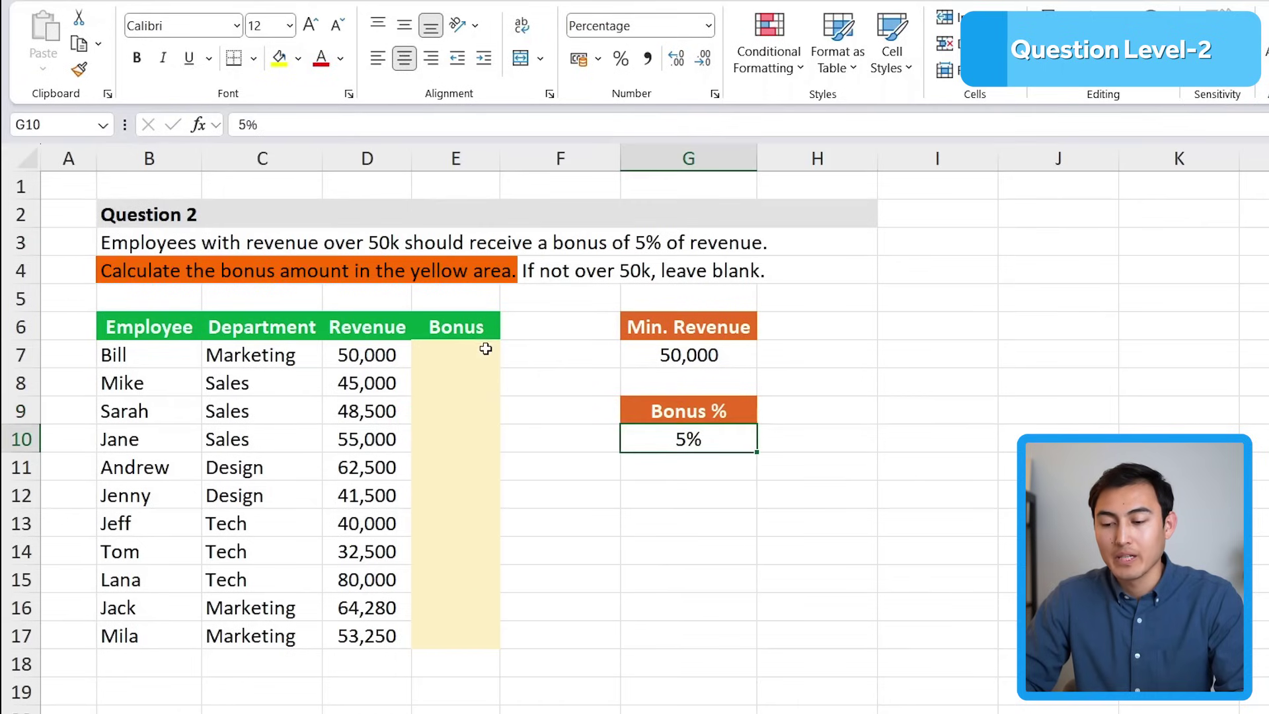
{"action": "left_click_drag", "start_coordinate": [486, 349], "coordinate": [486, 678]}
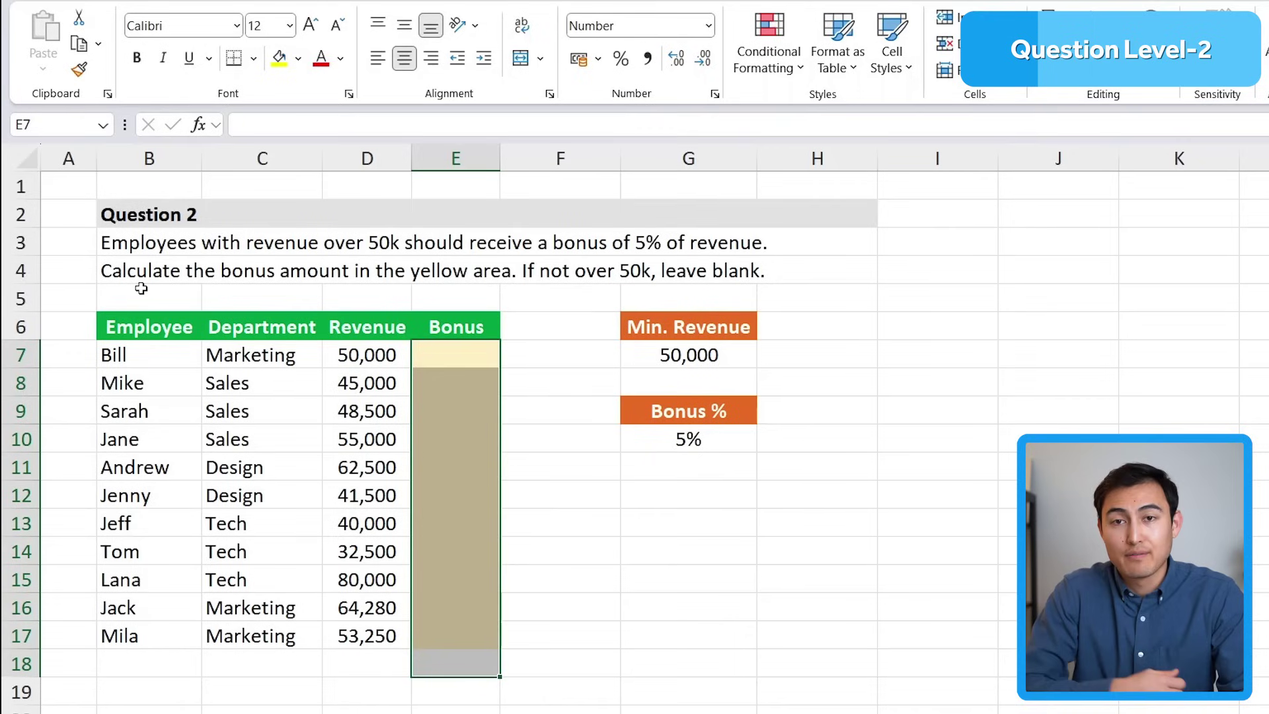
Step: Begin an IF formula in E7 with a logical test of whether revenue D7 is greater than minimum revenue G7
{"action": "left_click", "coordinate": [454, 355]}
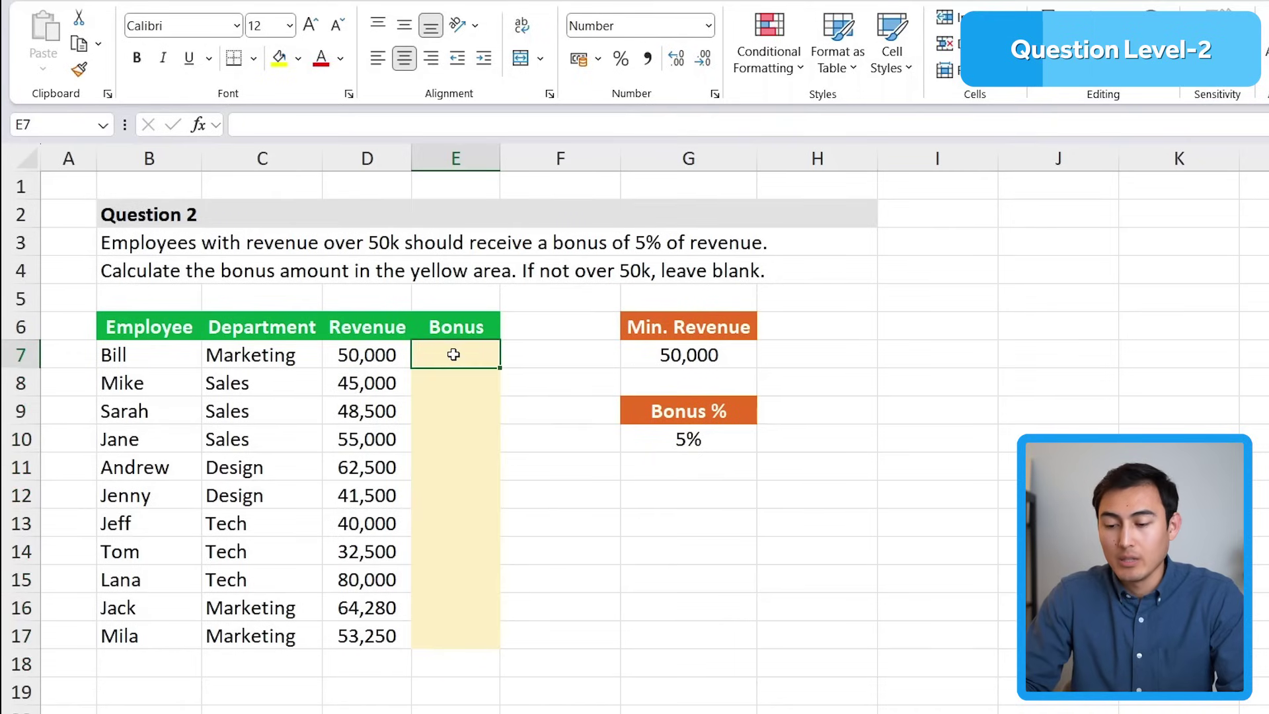
{"action": "type", "text": "=if"}
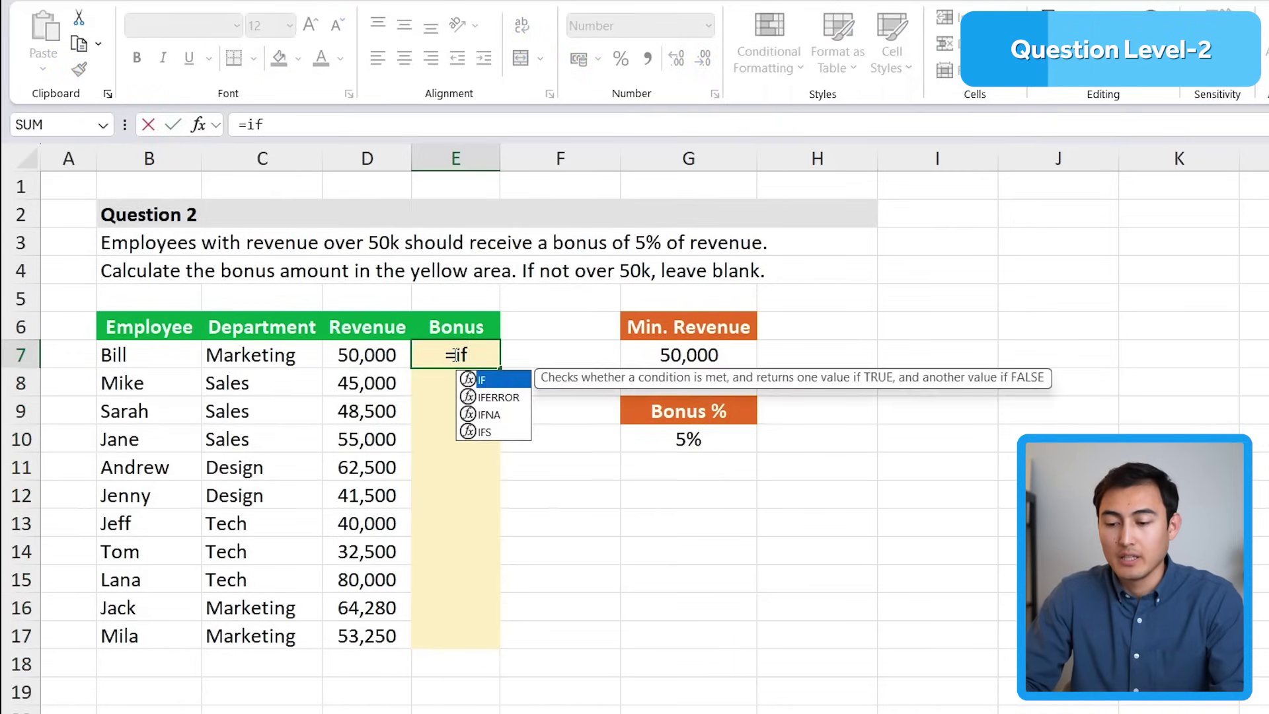
{"action": "key", "text": "Tab"}
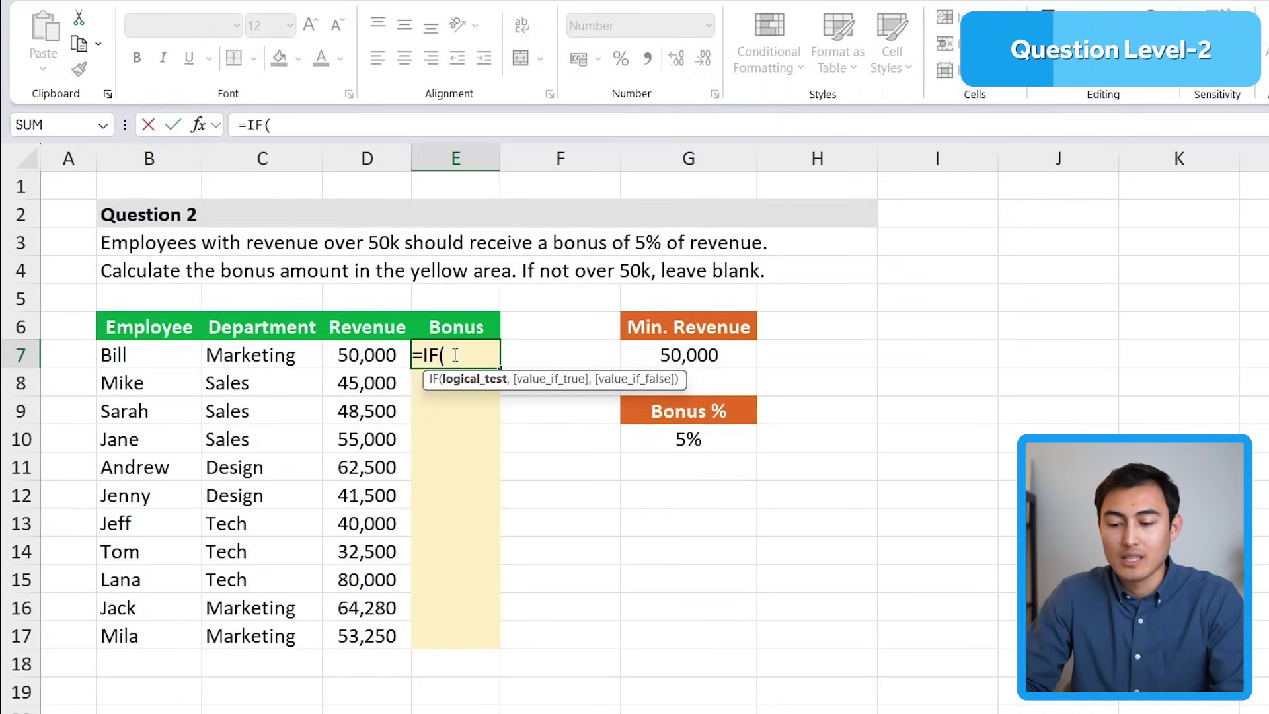
{"action": "left_click", "coordinate": [368, 345]}
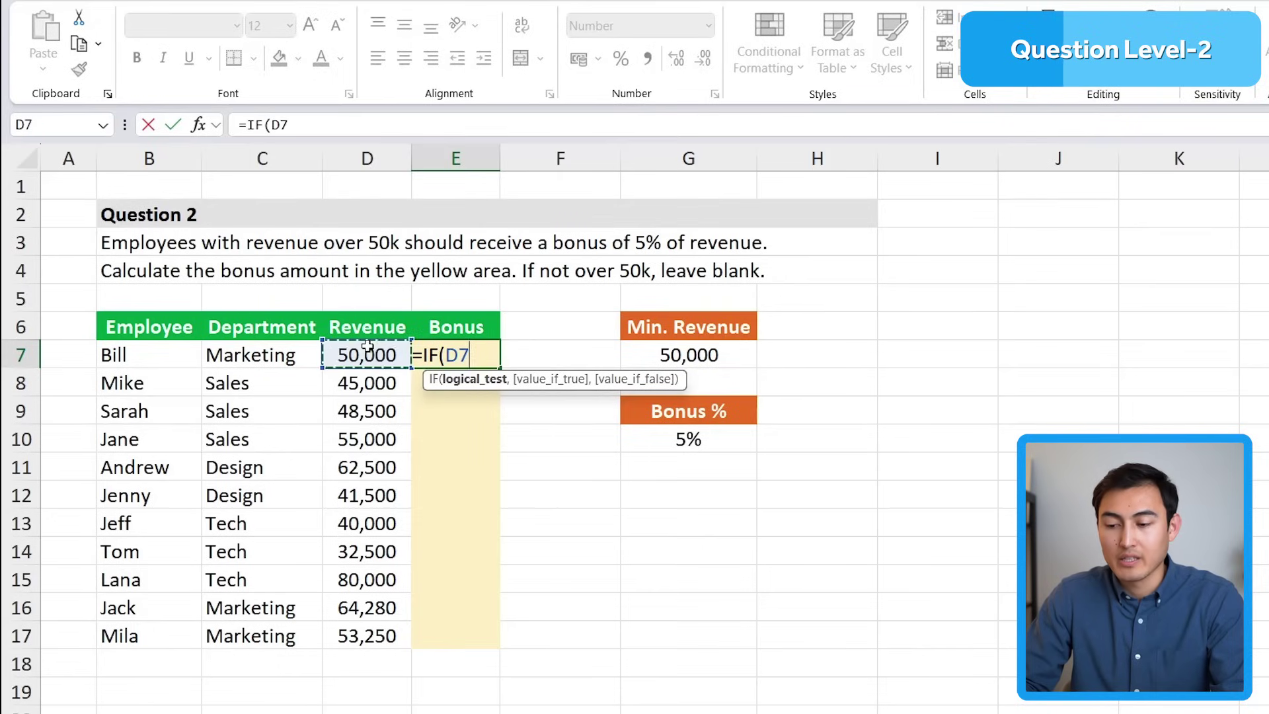
{"action": "type", "text": ">"}
{"action": "left_click", "coordinate": [649, 354]}
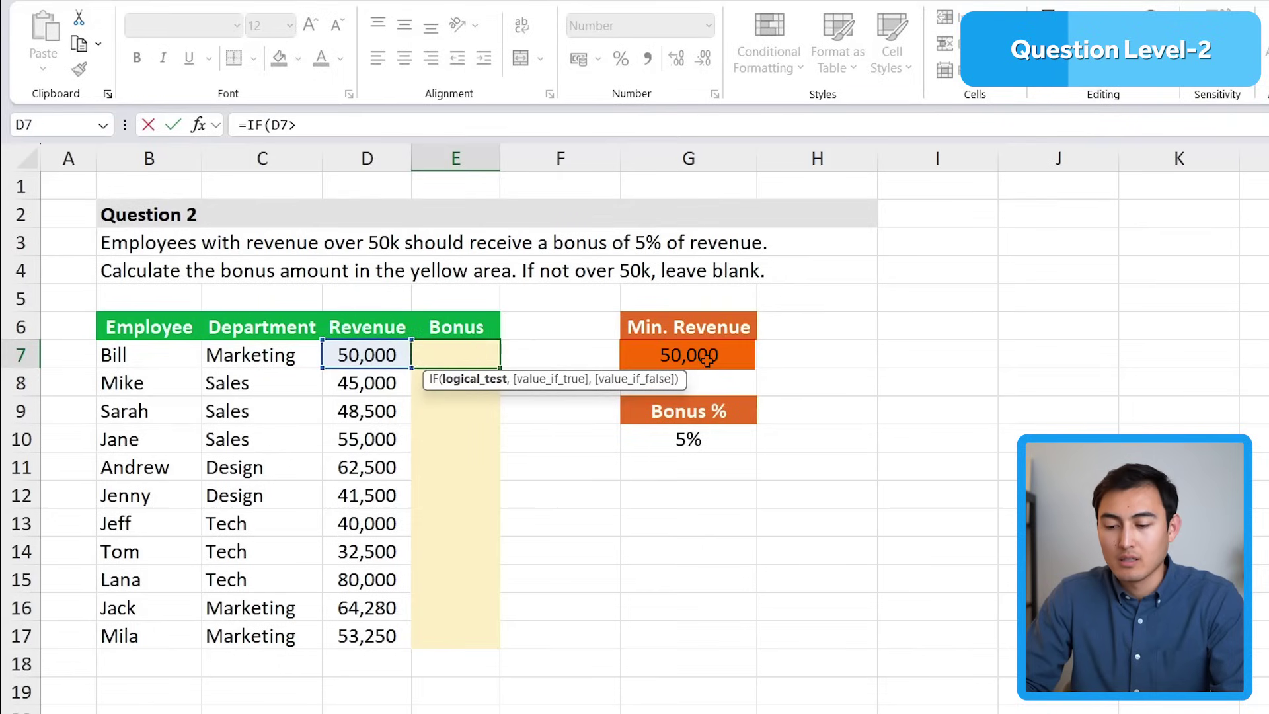
{"action": "type", "text": ","}
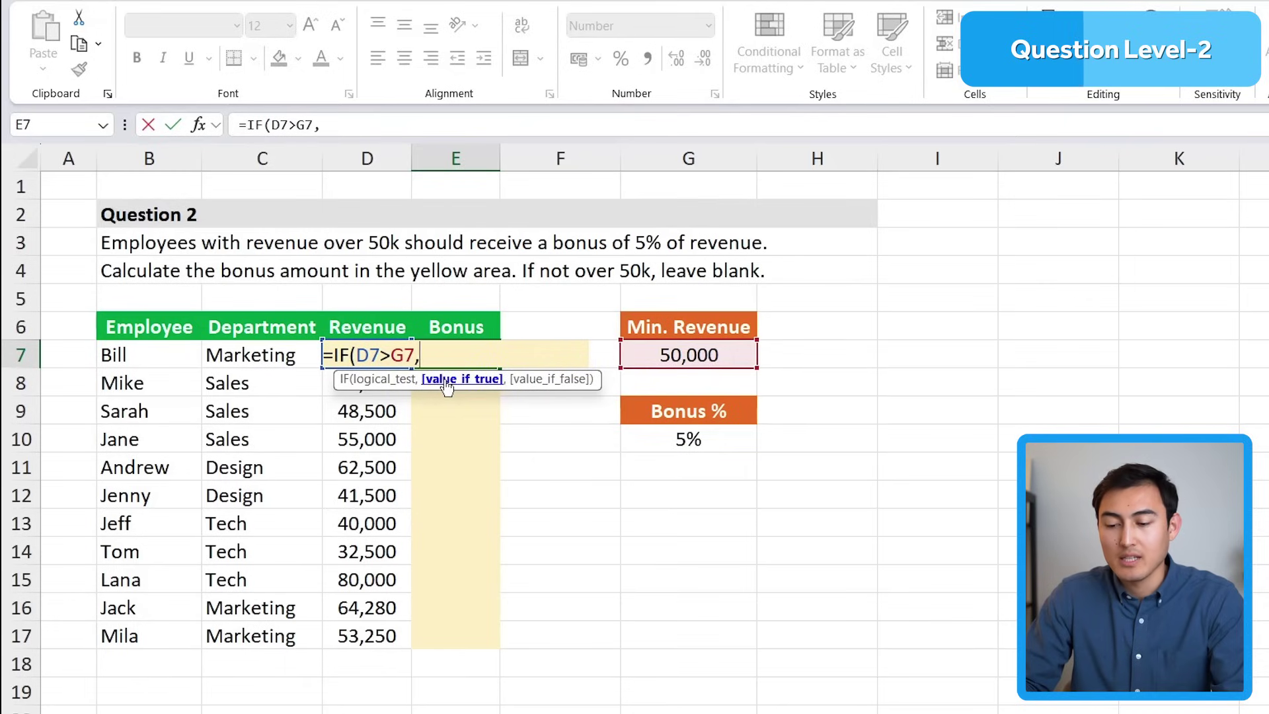
Step: Complete the E7 formula to return D7*G10 when true and an empty string "" when false
{"action": "left_click", "coordinate": [294, 355]}
{"action": "left_click", "coordinate": [343, 358]}
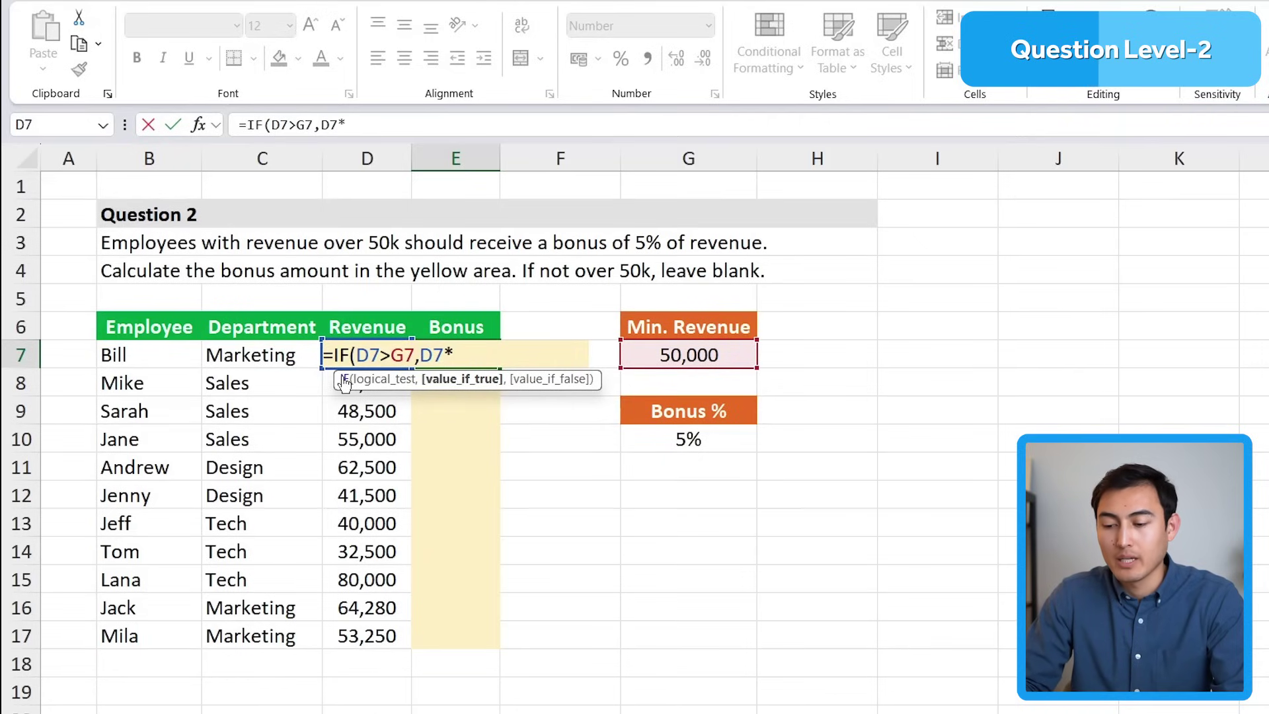
{"action": "left_click", "coordinate": [675, 447]}
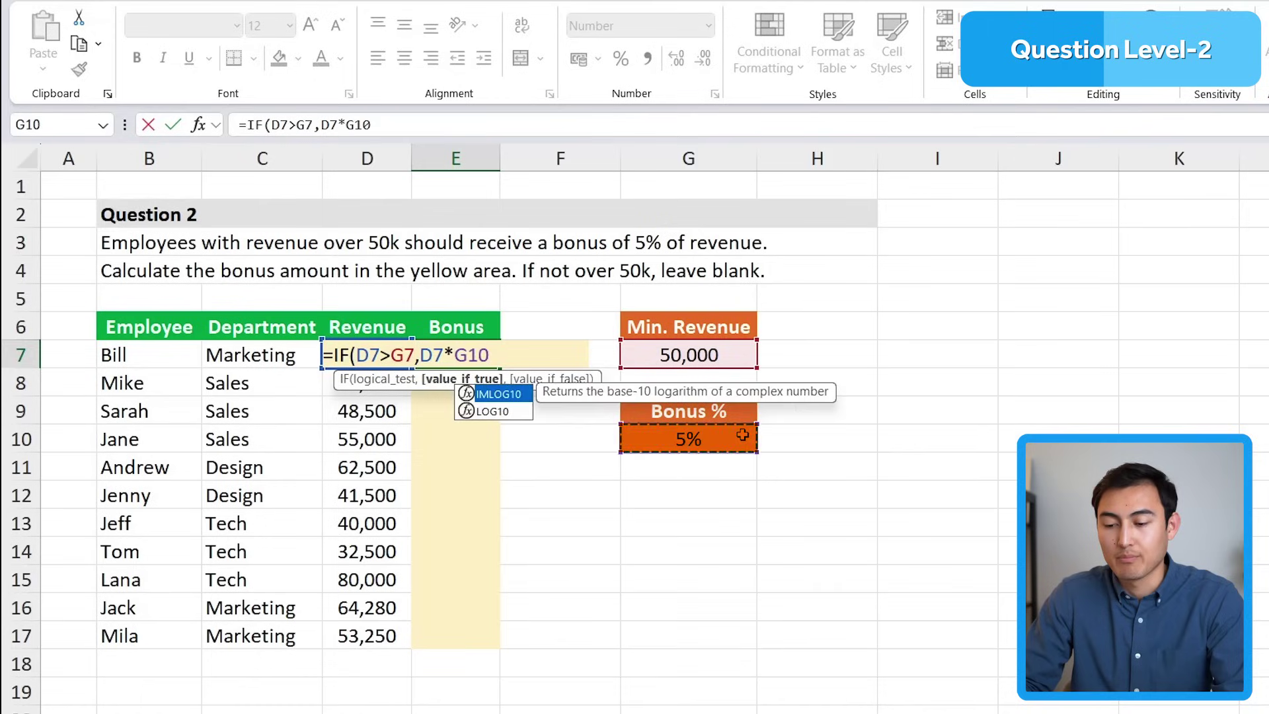
{"action": "type", "text": ","}
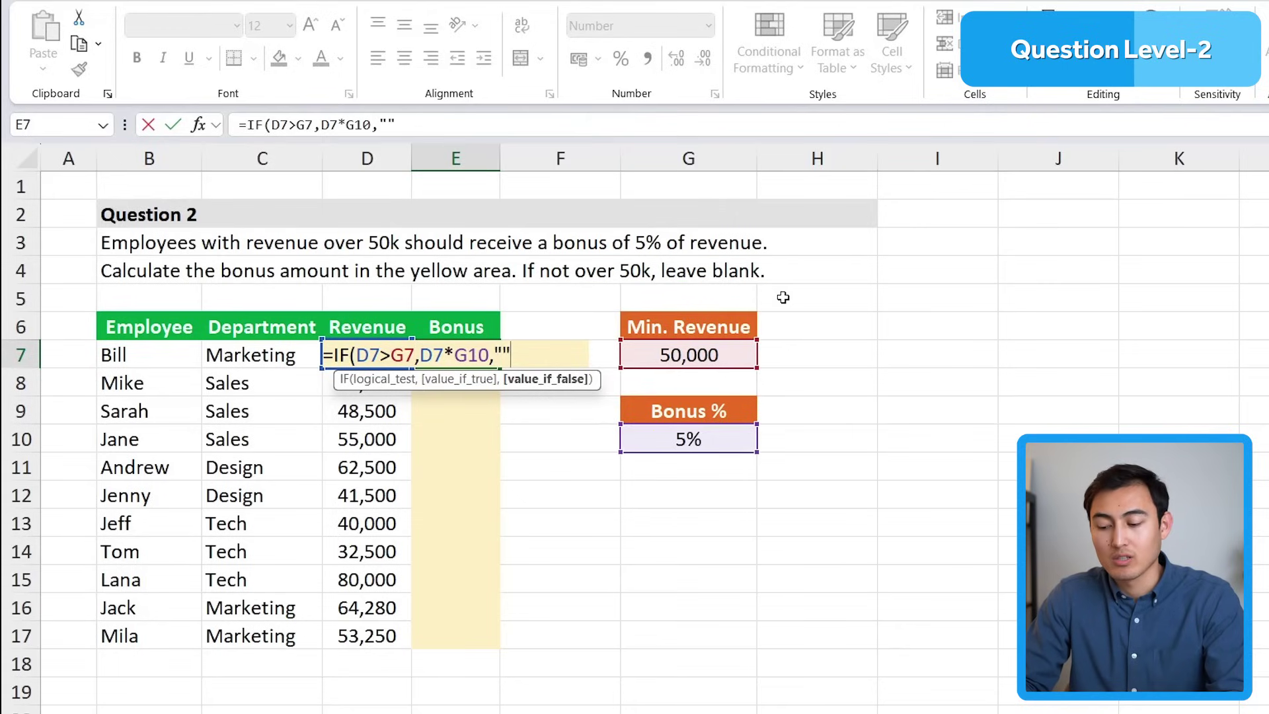
{"action": "type", "text": ")"}
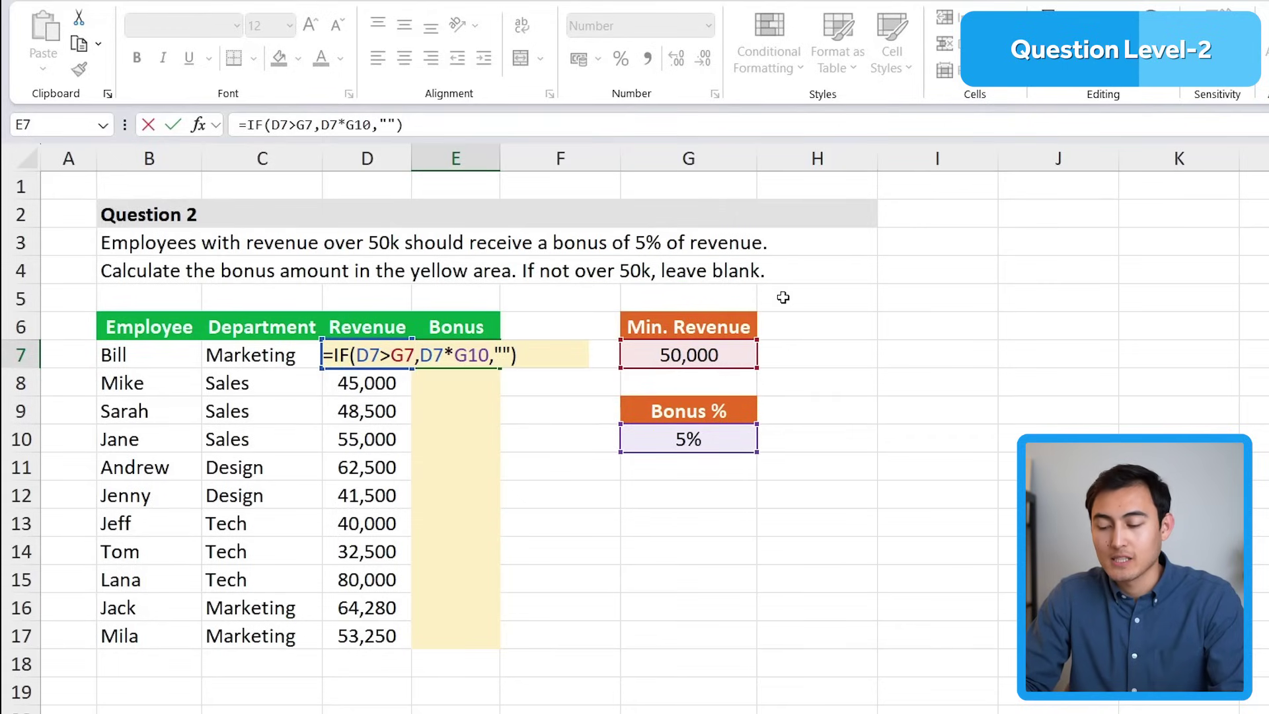
{"action": "key", "text": "Return"}
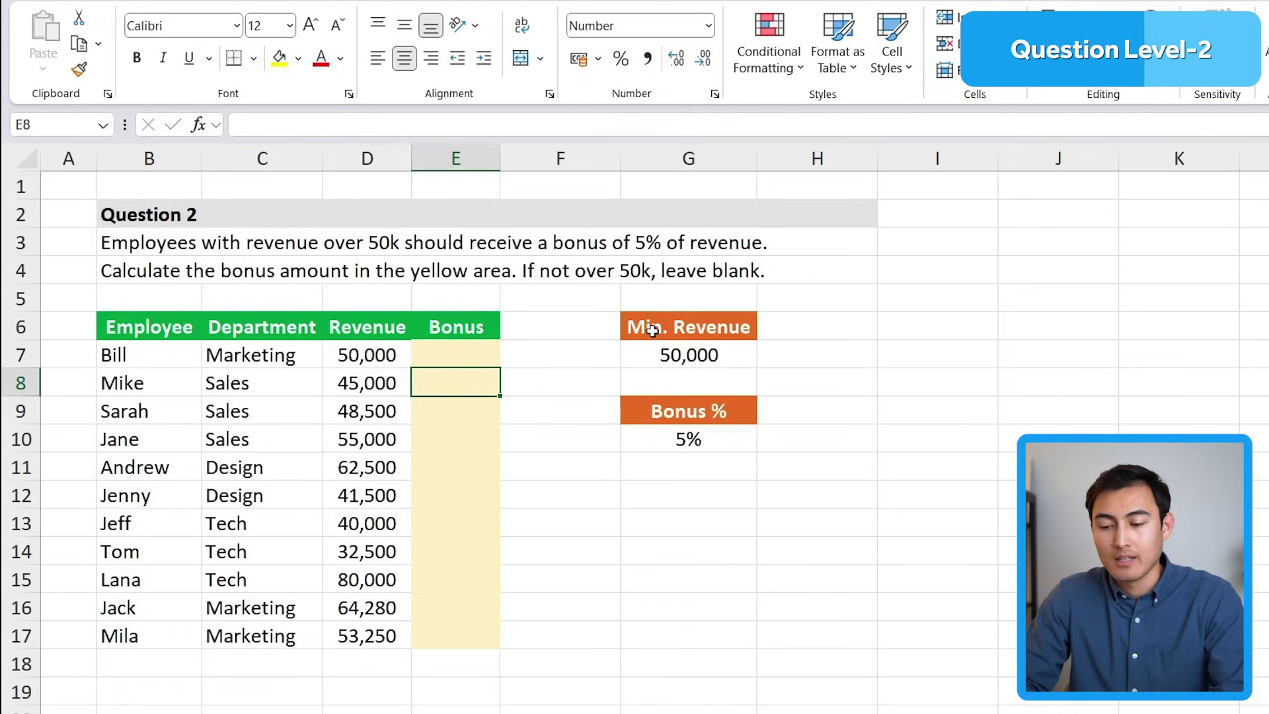
Step: Copy the E7 bonus formula down to E17 and inspect the cell references in E8
{"action": "left_click", "coordinate": [486, 362]}
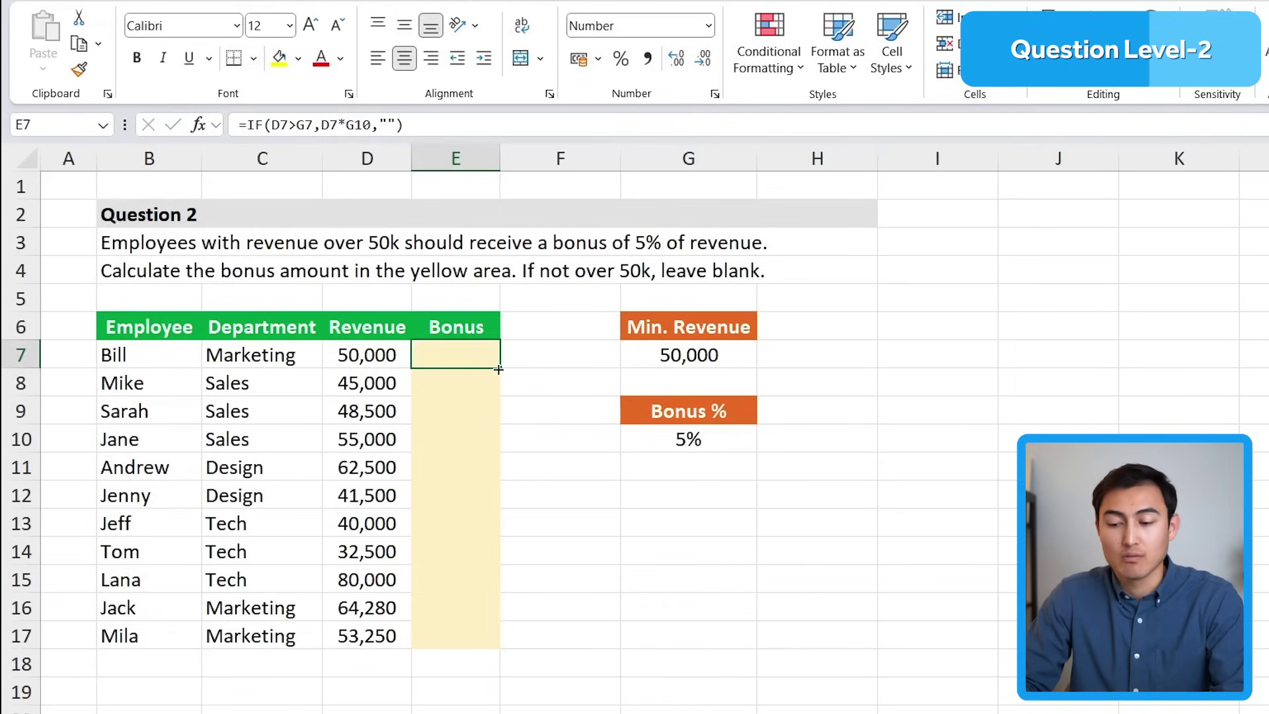
{"action": "double_click", "coordinate": [498, 369]}
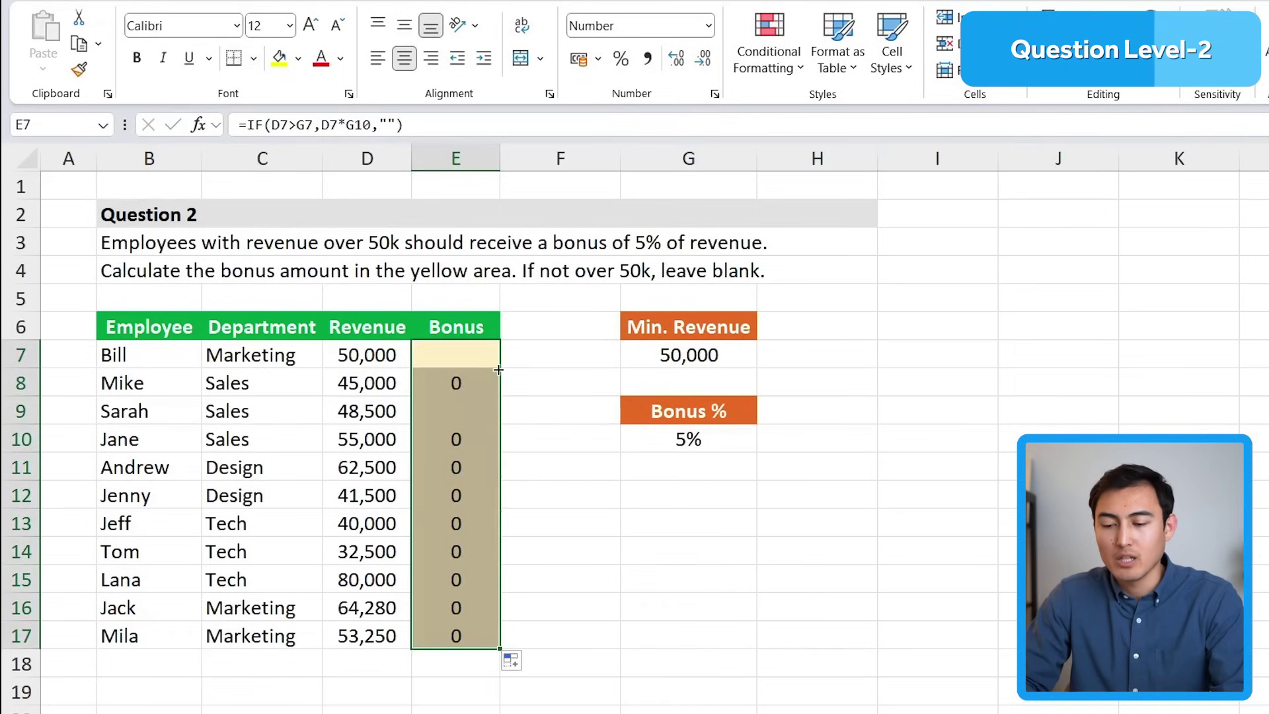
{"action": "left_click", "coordinate": [493, 372]}
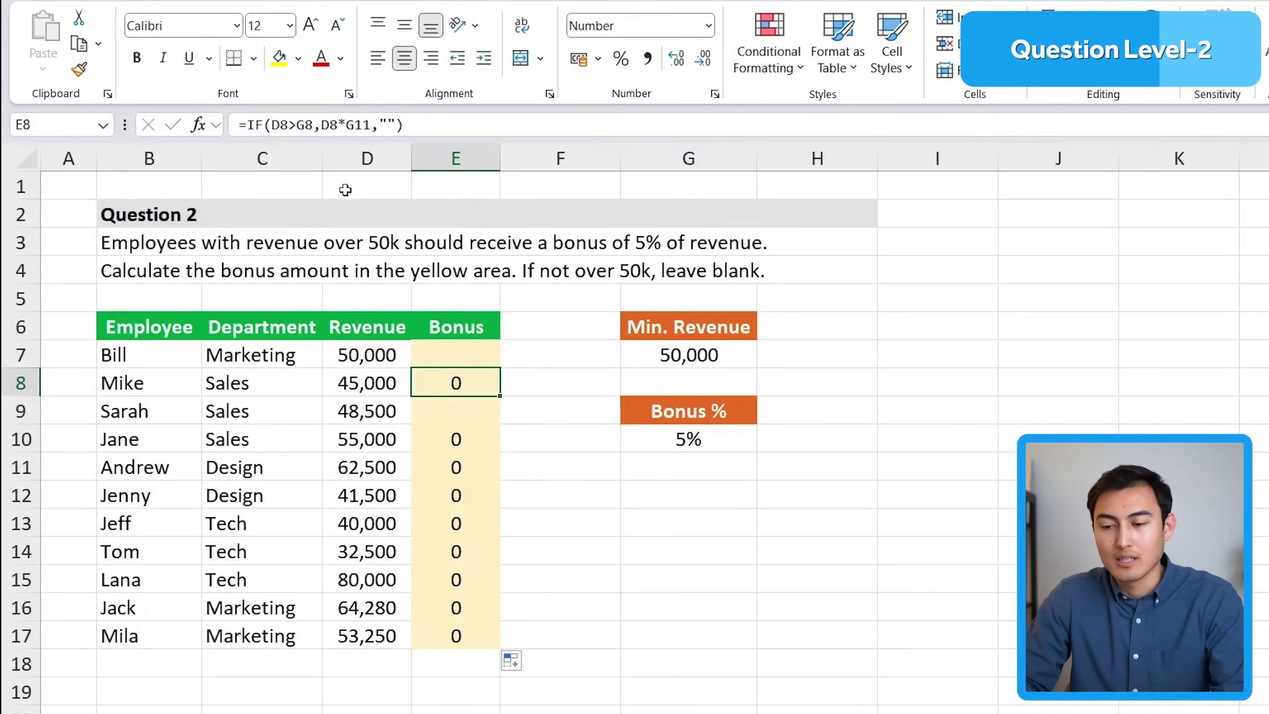
{"action": "left_click", "coordinate": [431, 127]}
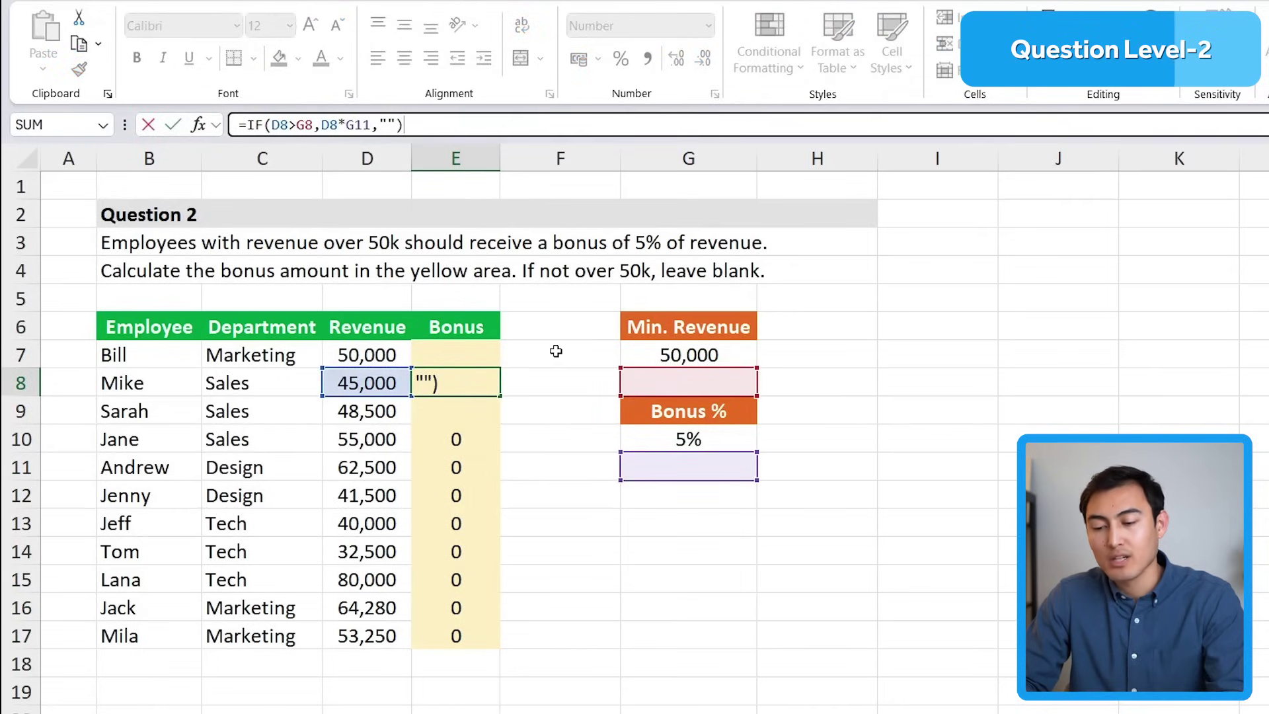
{"action": "key", "text": "ctrl+Return"}
{"action": "key", "text": "Up"}
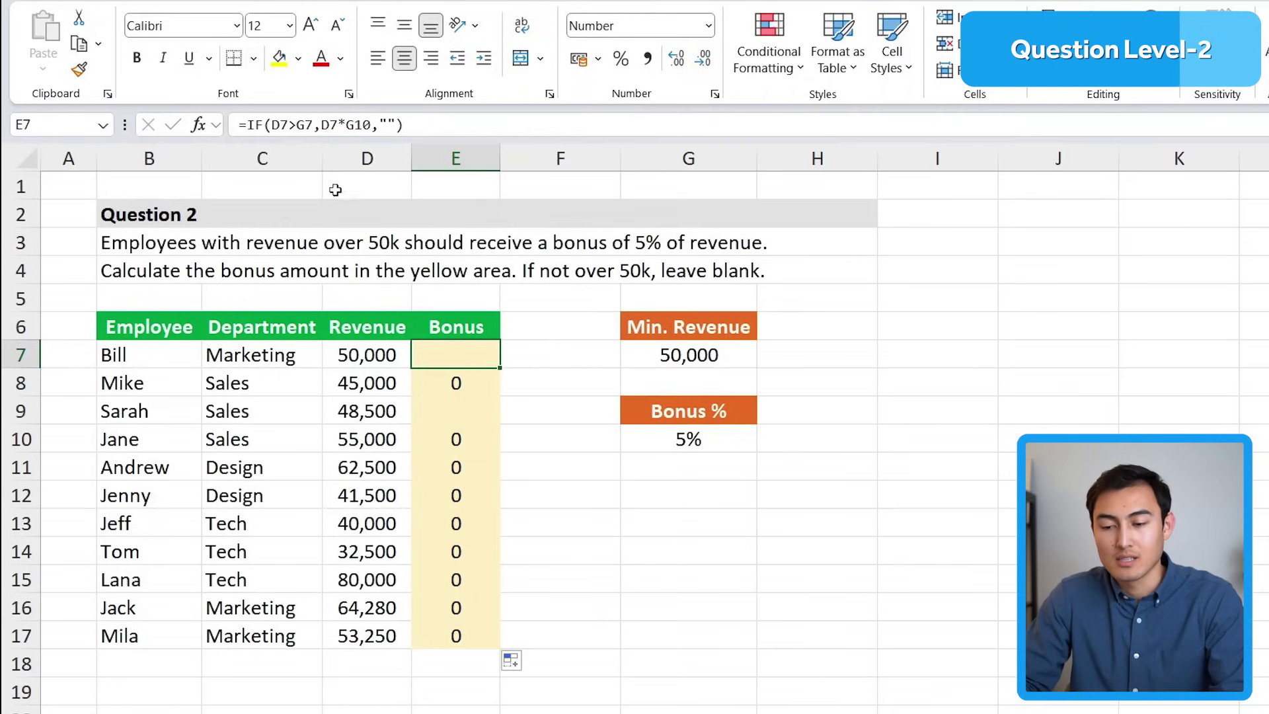
Step: Lock the rows in the E7 formula as G$7 and G$10 and copy it down through E17
{"action": "left_click", "coordinate": [389, 124]}
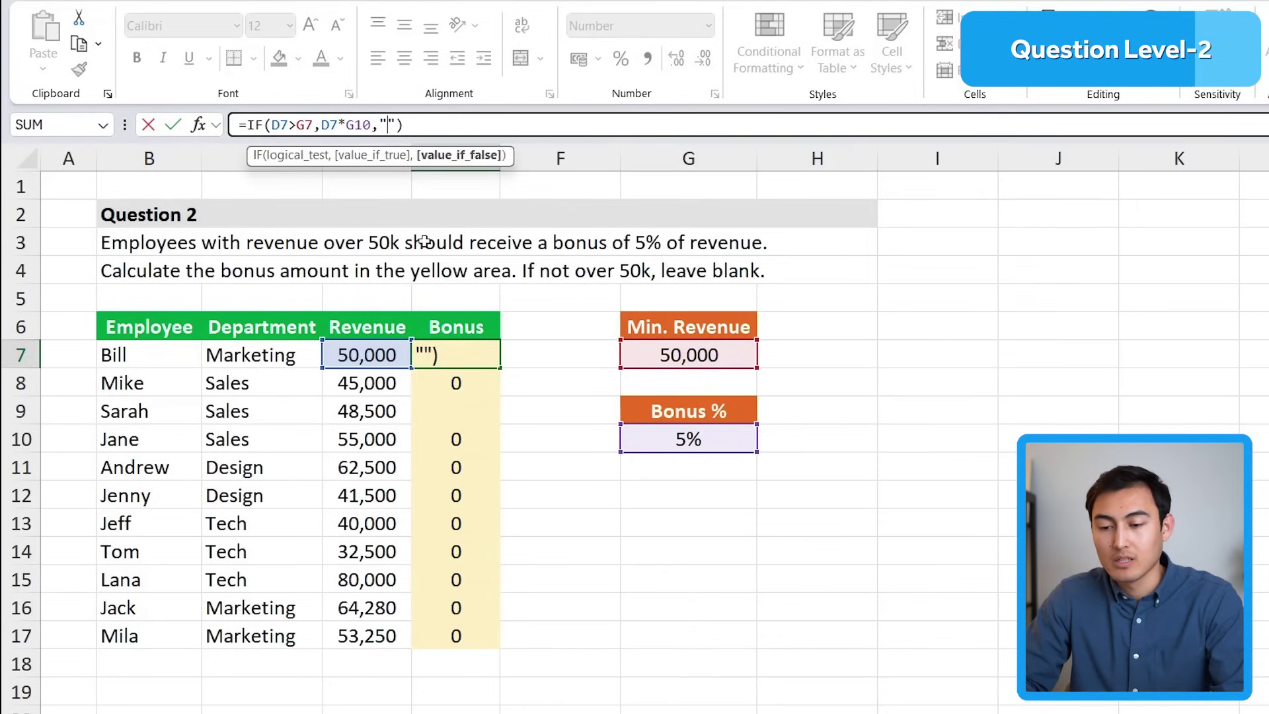
{"action": "left_click", "coordinate": [308, 125]}
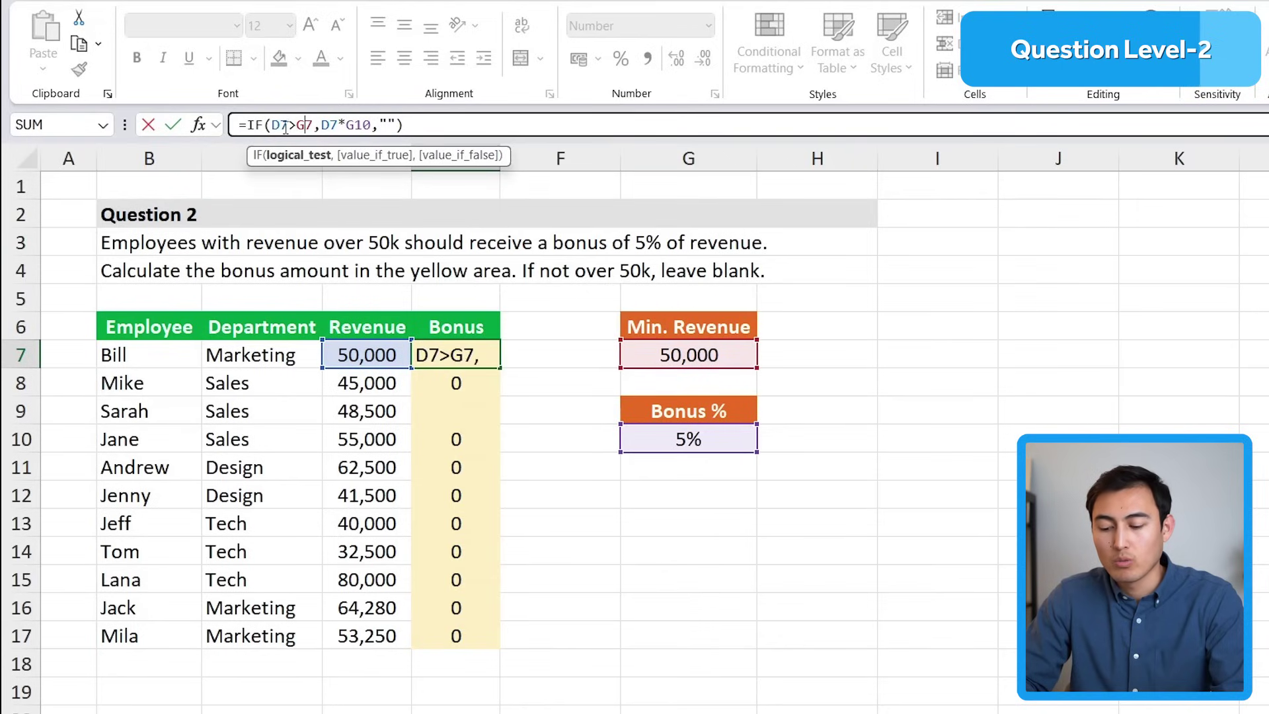
{"action": "type", "text": "$"}
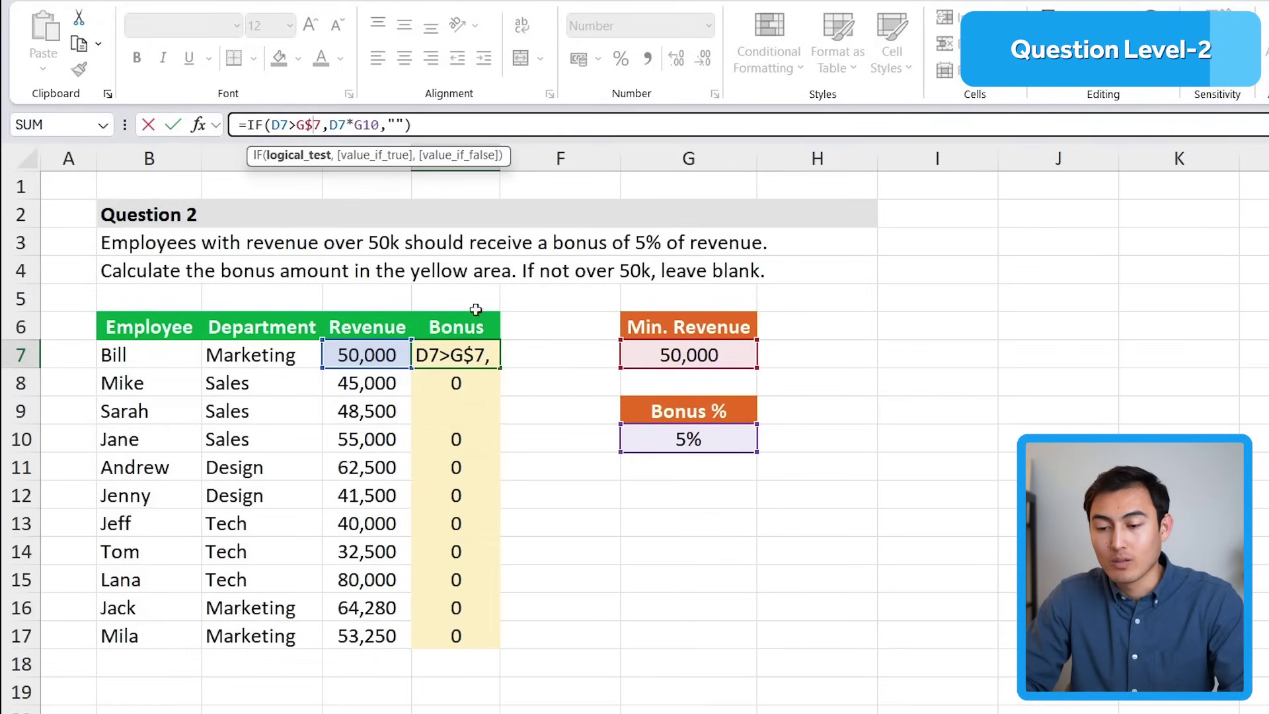
{"action": "left_click", "coordinate": [365, 124]}
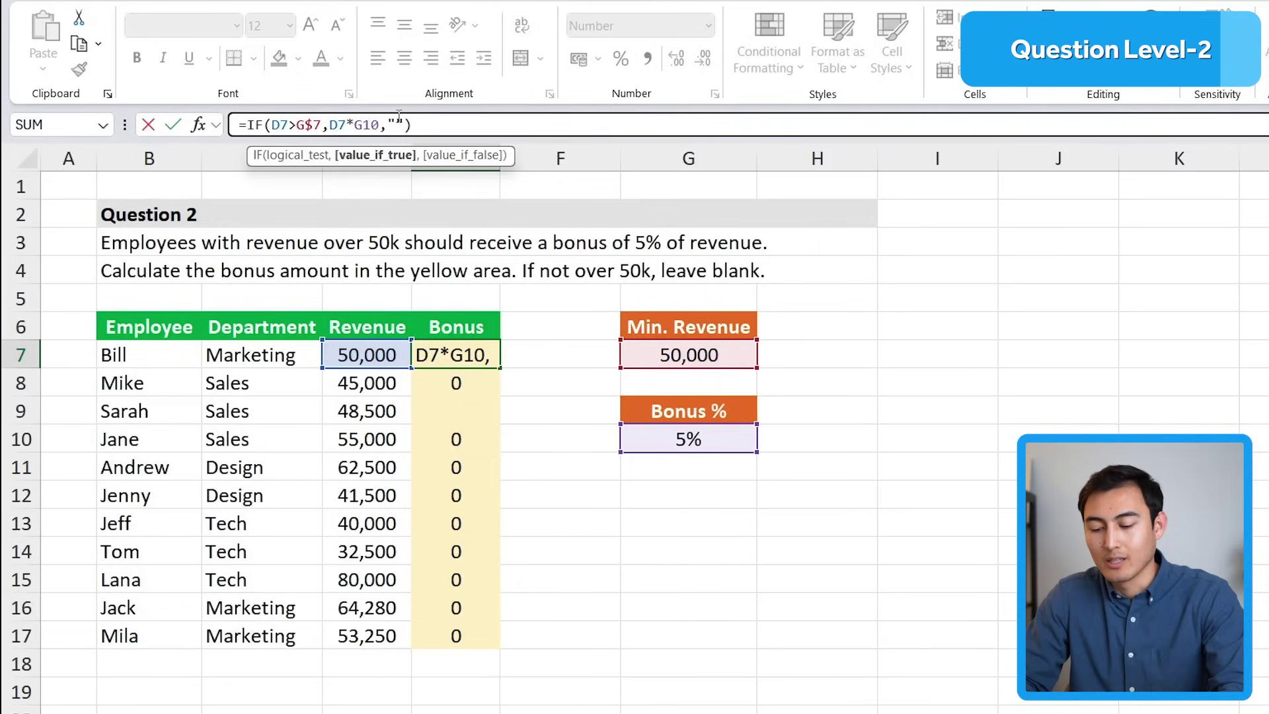
{"action": "type", "text": "$"}
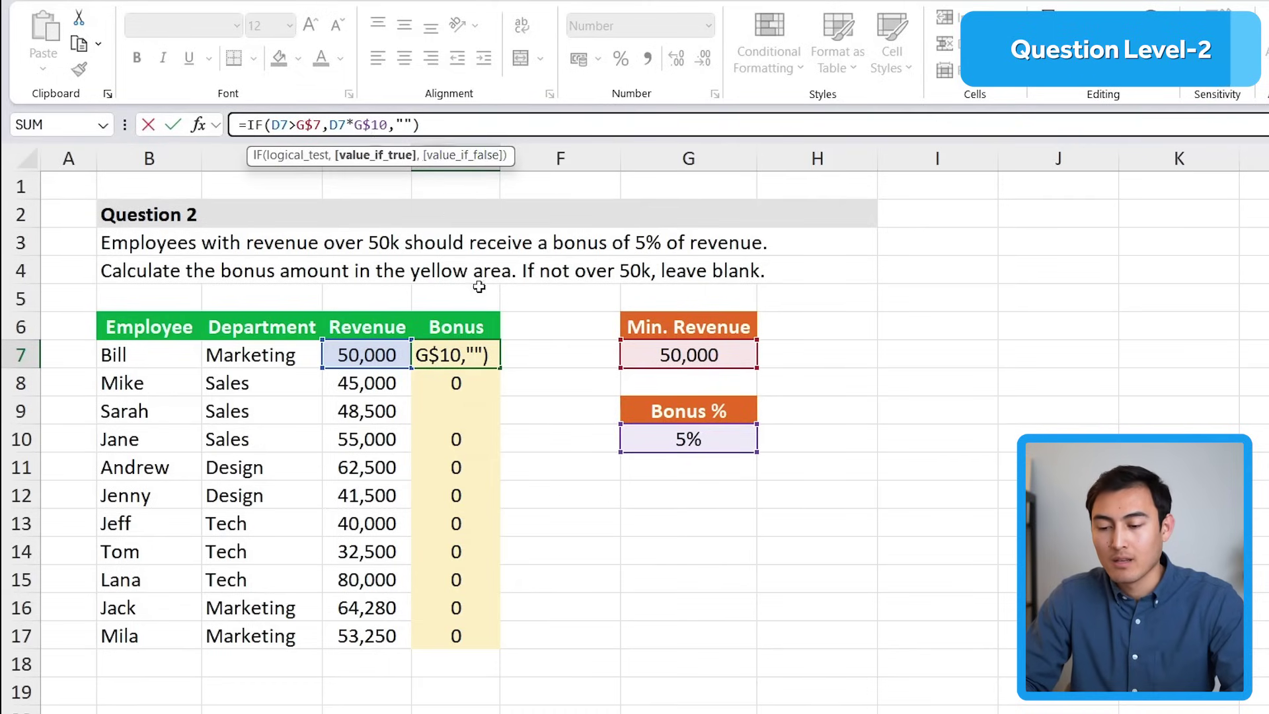
{"action": "key", "text": "Return"}
{"action": "key", "text": "Up"}
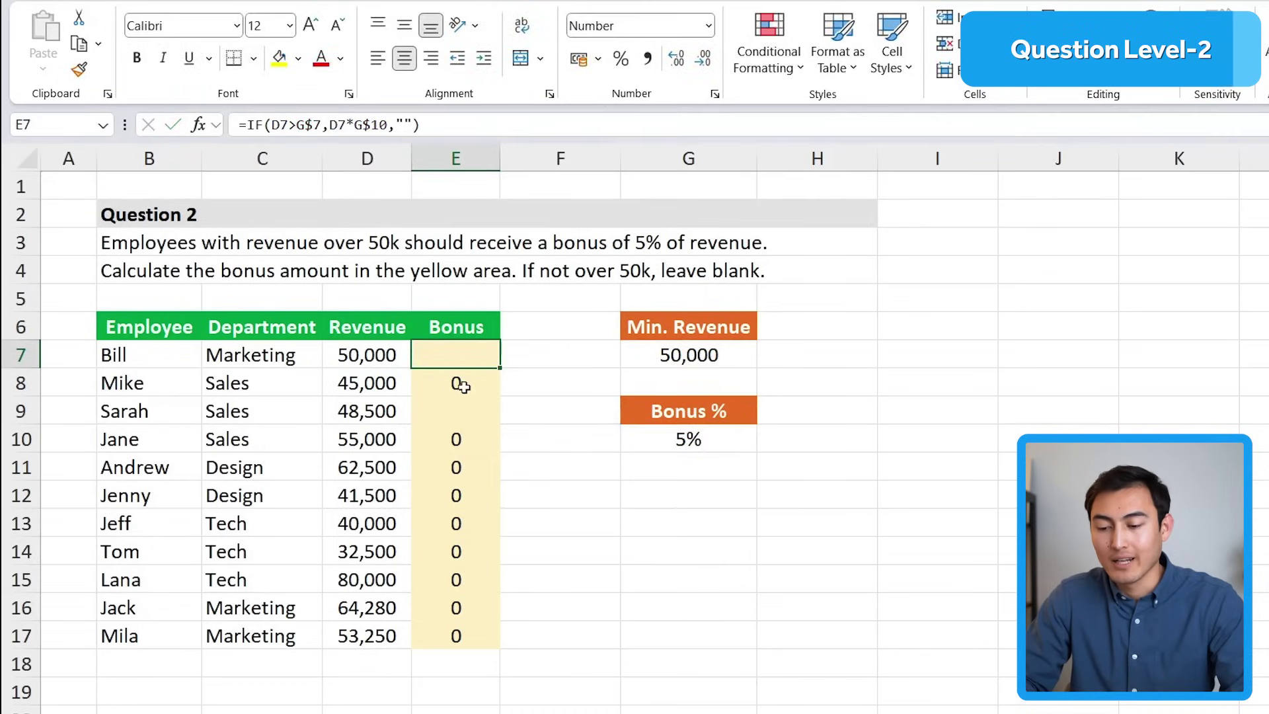
{"action": "double_click", "coordinate": [501, 367]}
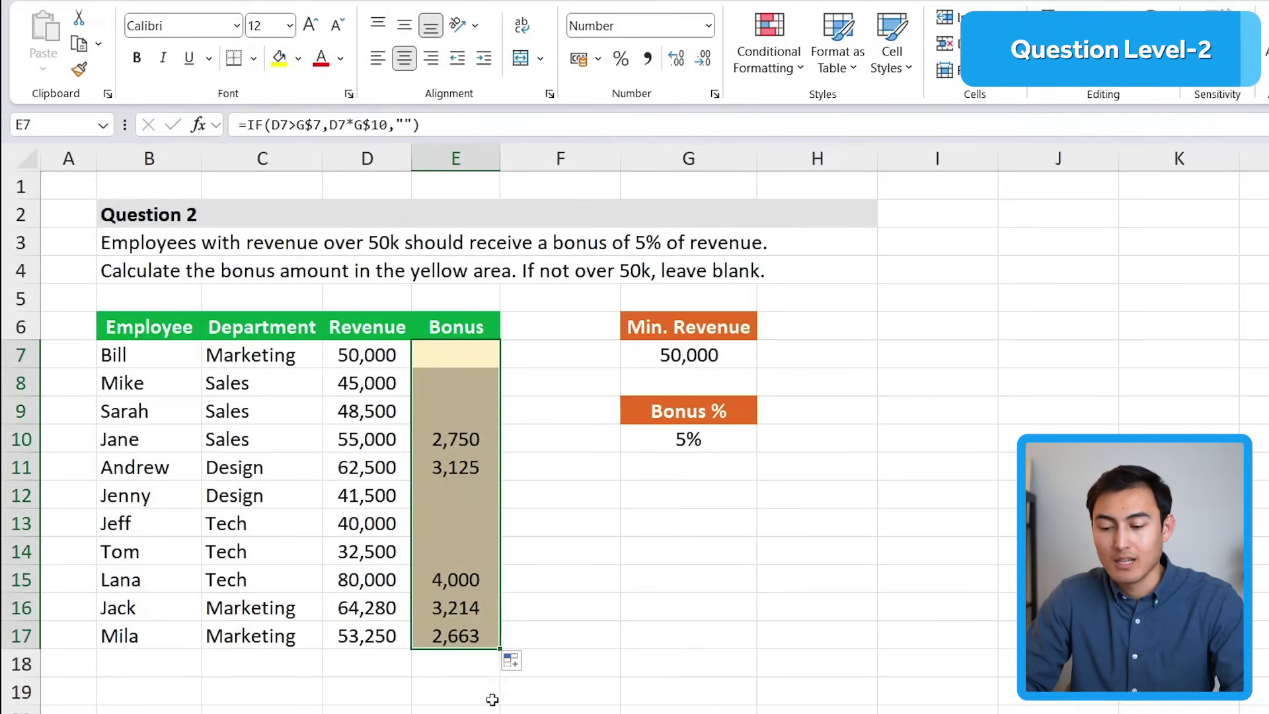
Step: Compare the revenues in D10 and D11 with their bonuses, and examine the Question 3 instructions, source column and yellow area
{"action": "left_click", "coordinate": [337, 442]}
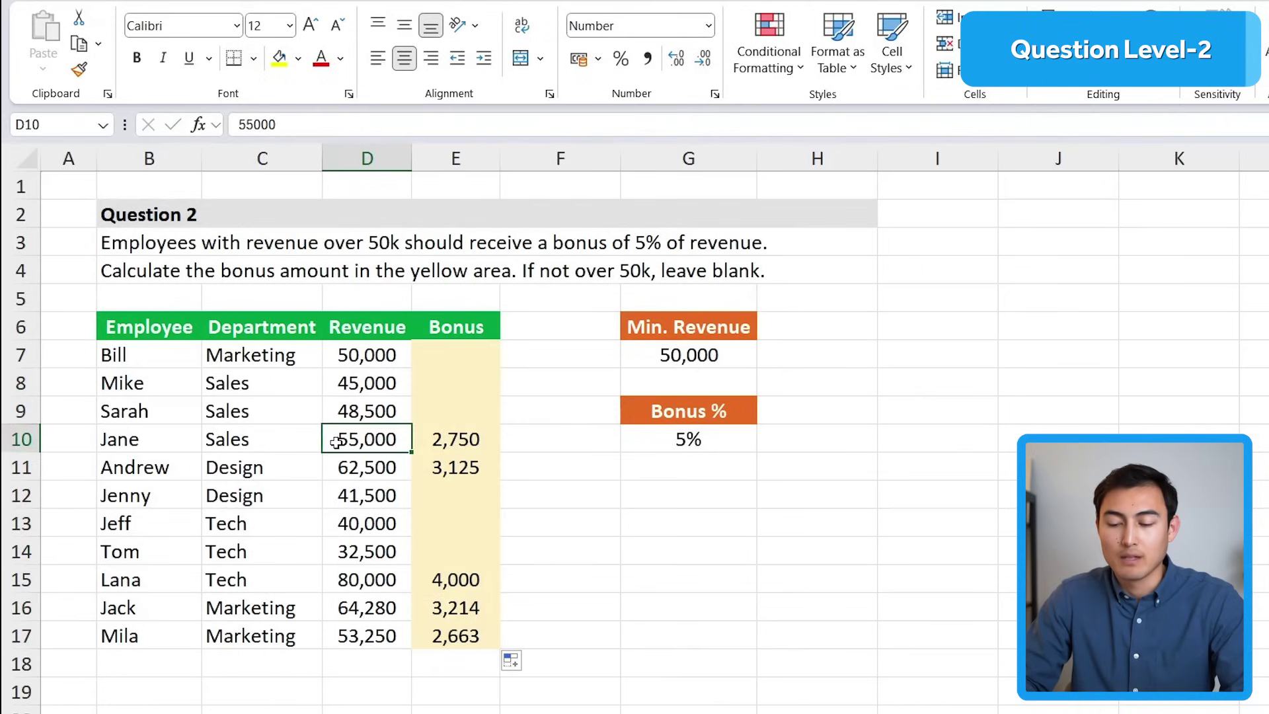
{"action": "left_click", "coordinate": [343, 456]}
{"action": "left_click", "coordinate": [461, 476]}
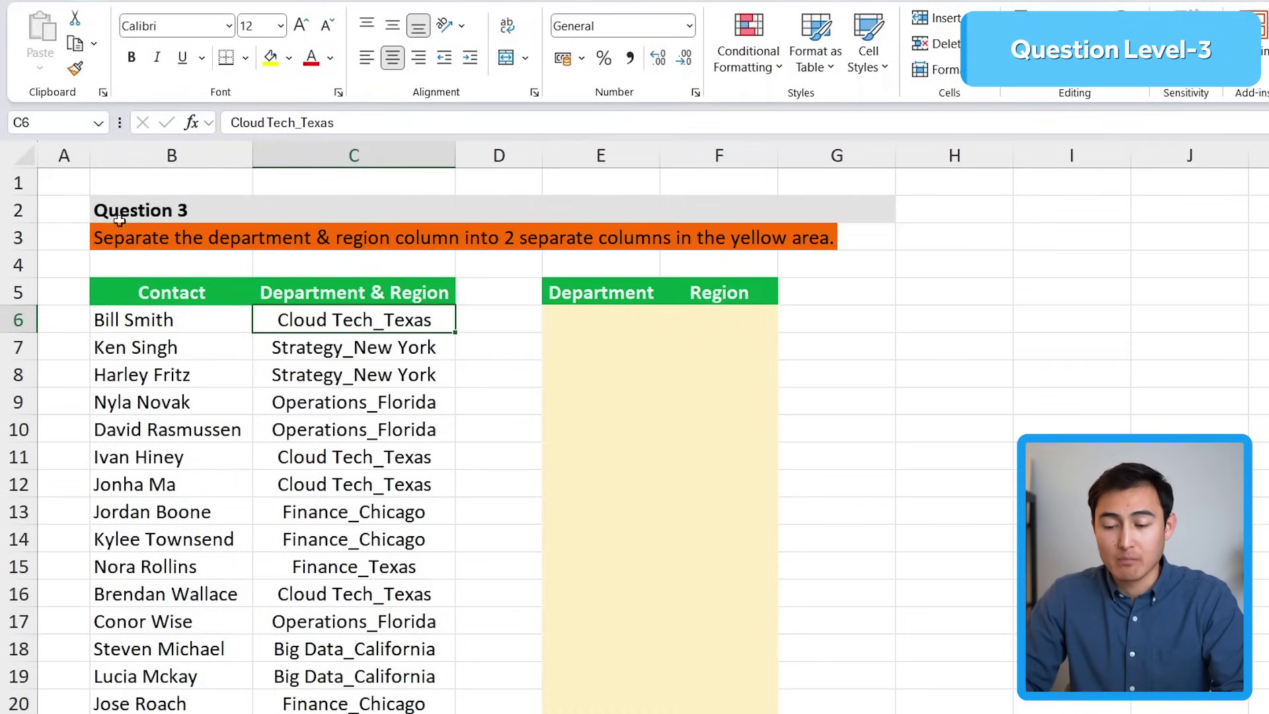
{"action": "left_click", "coordinate": [208, 228]}
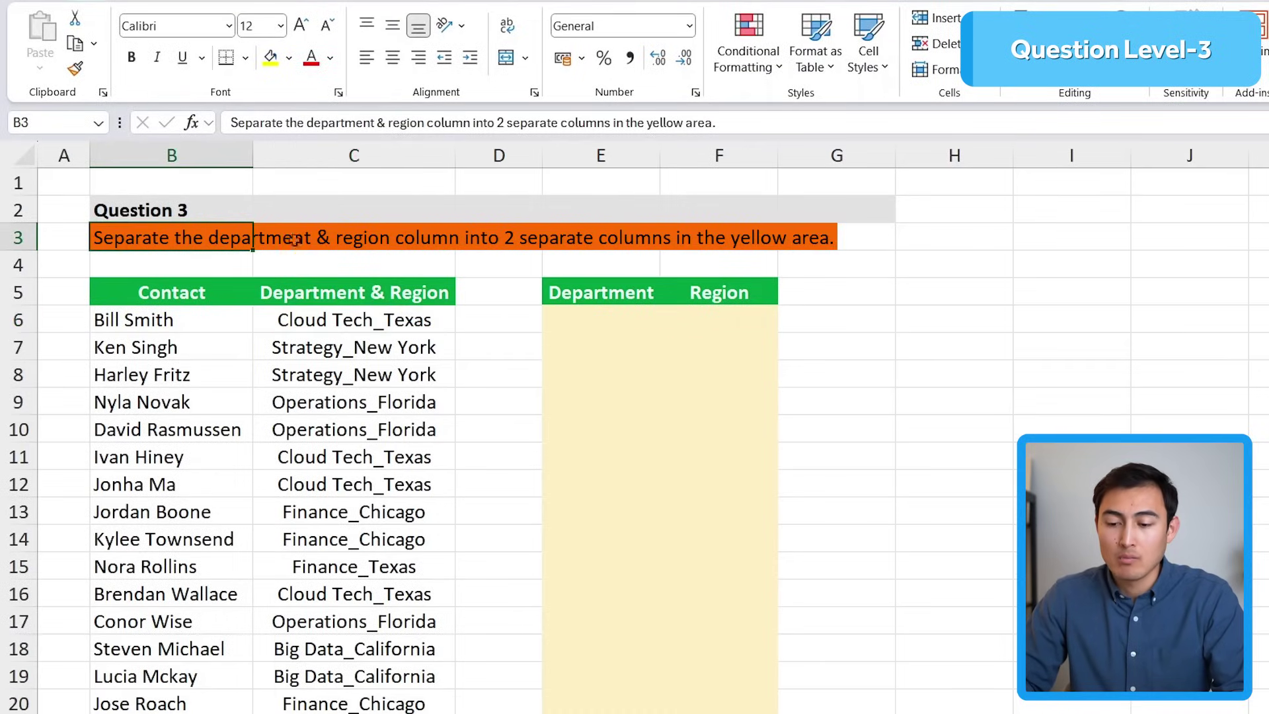
{"action": "left_click_drag", "start_coordinate": [336, 283], "coordinate": [357, 512]}
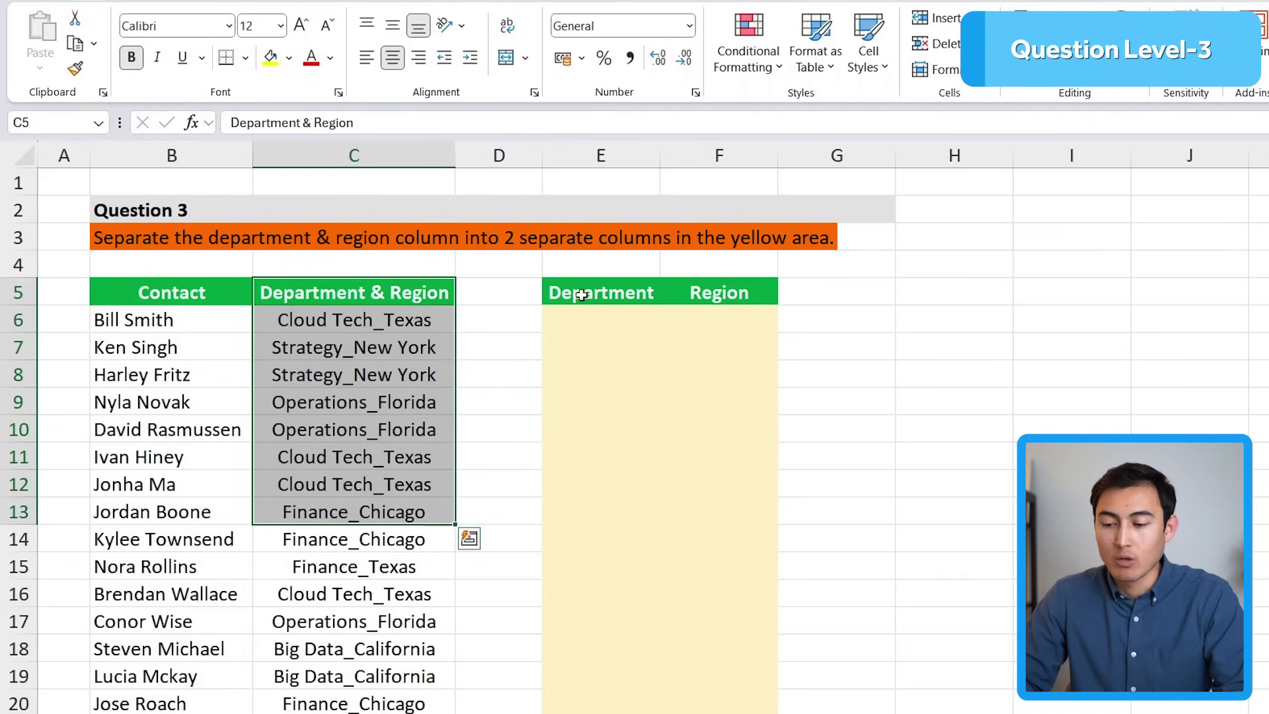
{"action": "left_click_drag", "start_coordinate": [581, 295], "coordinate": [585, 456]}
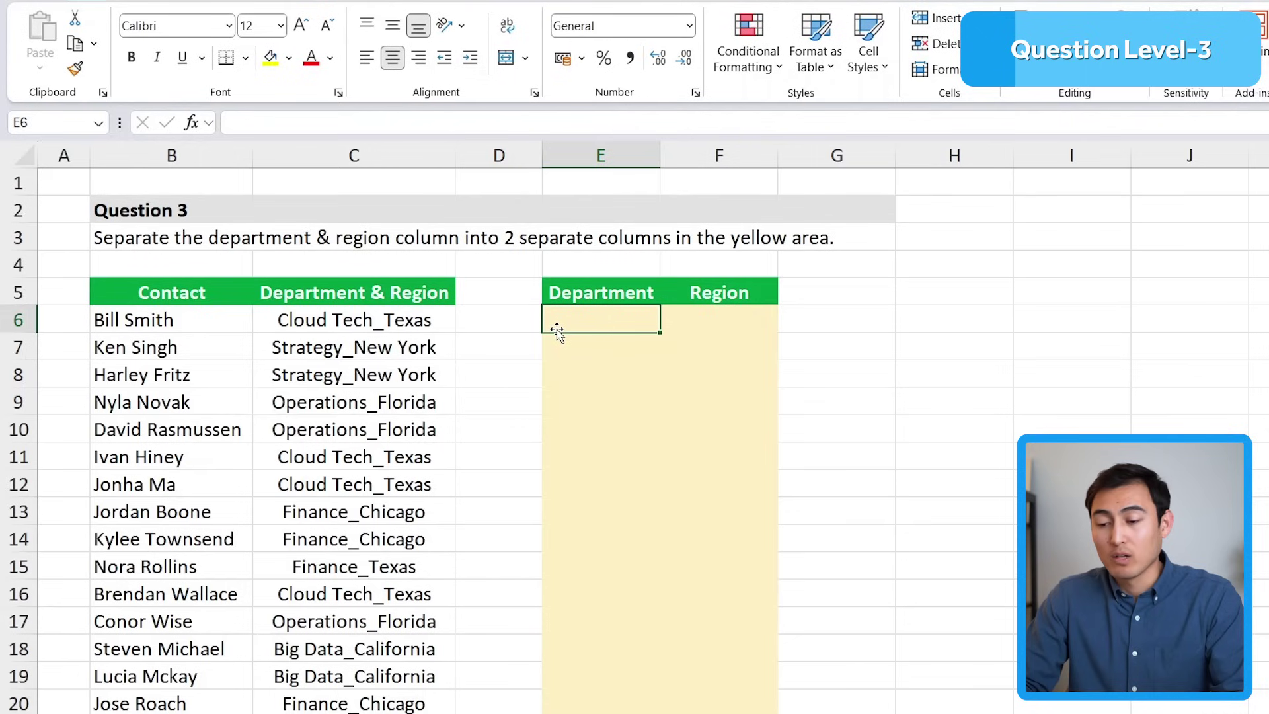
Step: Split the C6 text at the underscore with =TEXTSPLIT(C6,"_") in E6, and copy the formula down through E22
{"action": "type", "text": "="}
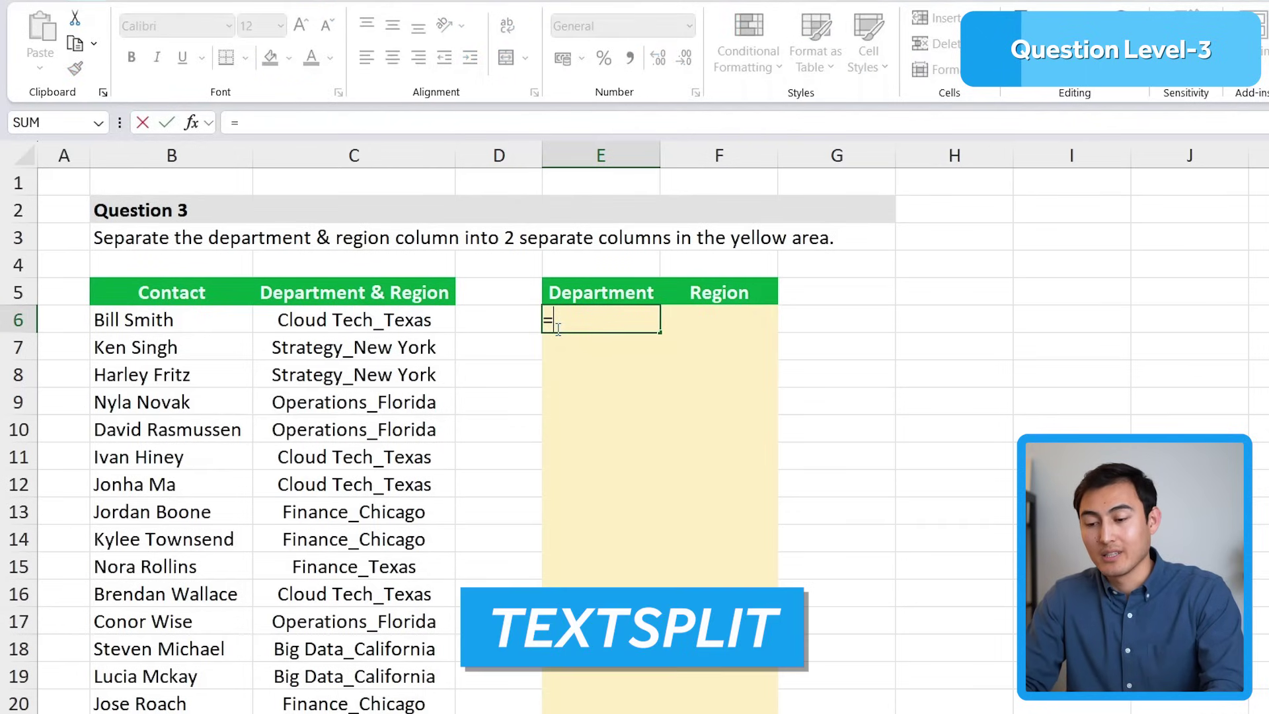
{"action": "type", "text": "textsp"}
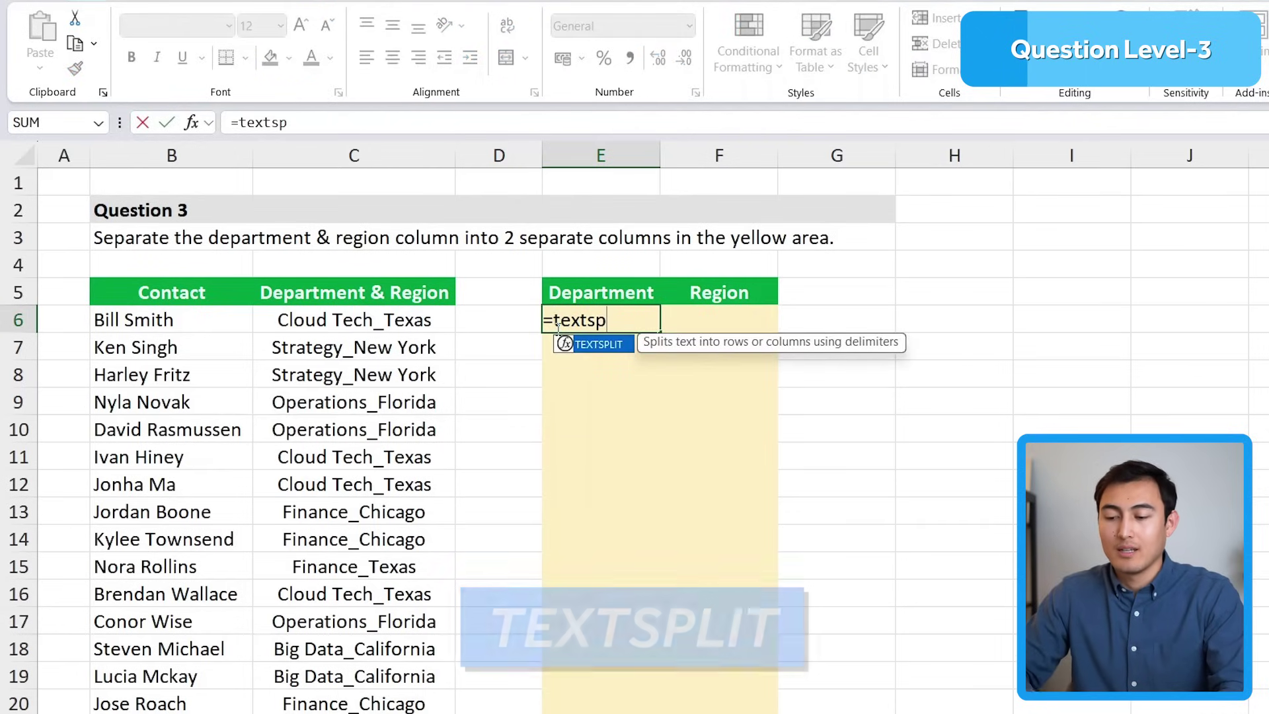
{"action": "key", "text": "Tab"}
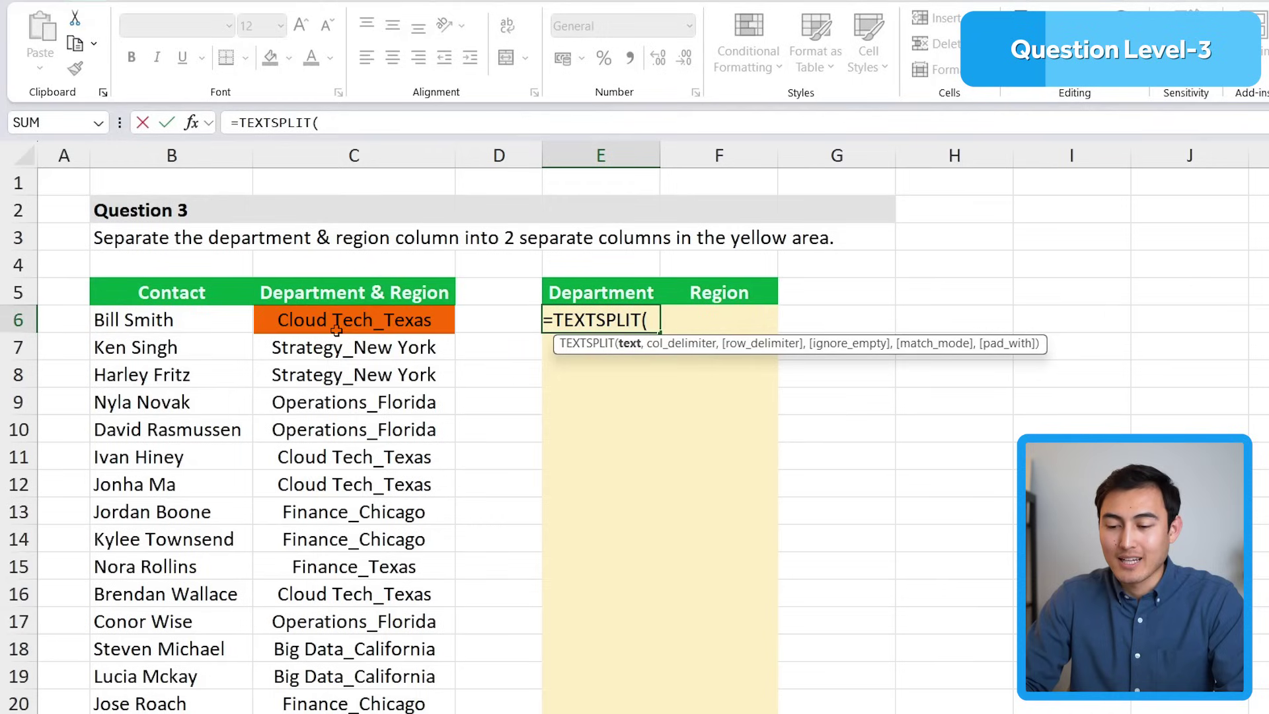
{"action": "left_click", "coordinate": [372, 321]}
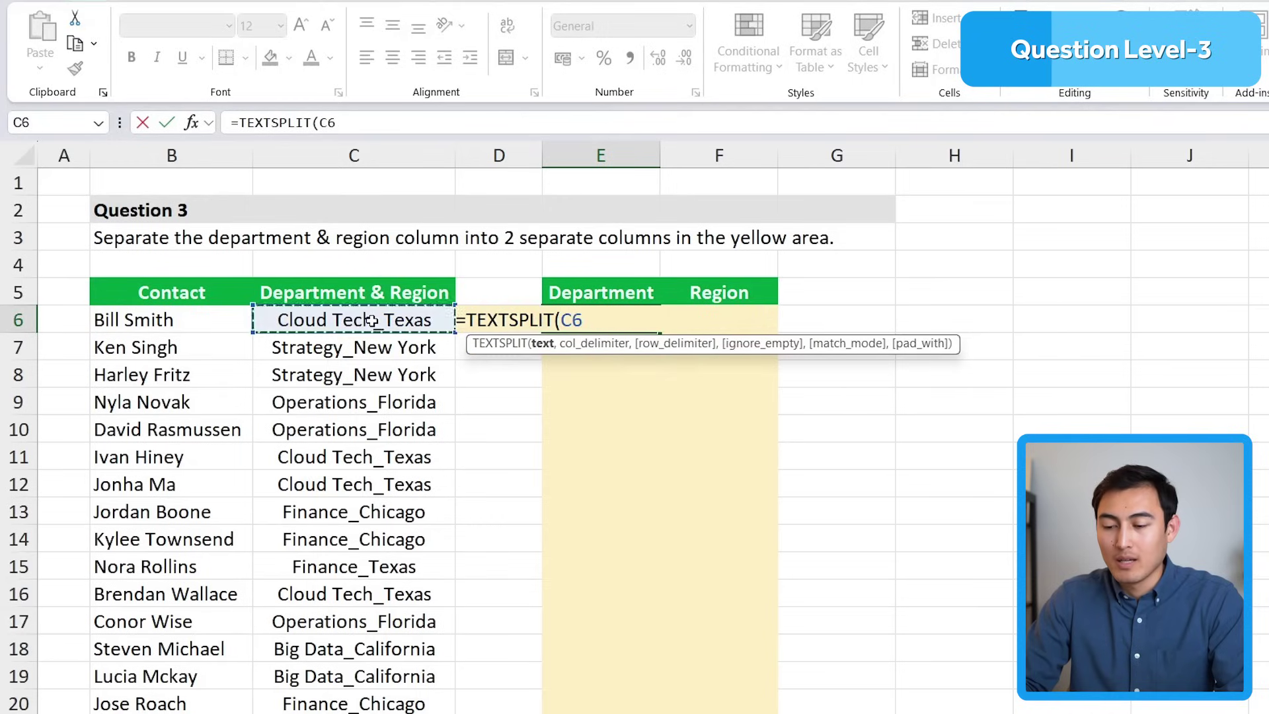
{"action": "type", "text": ","}
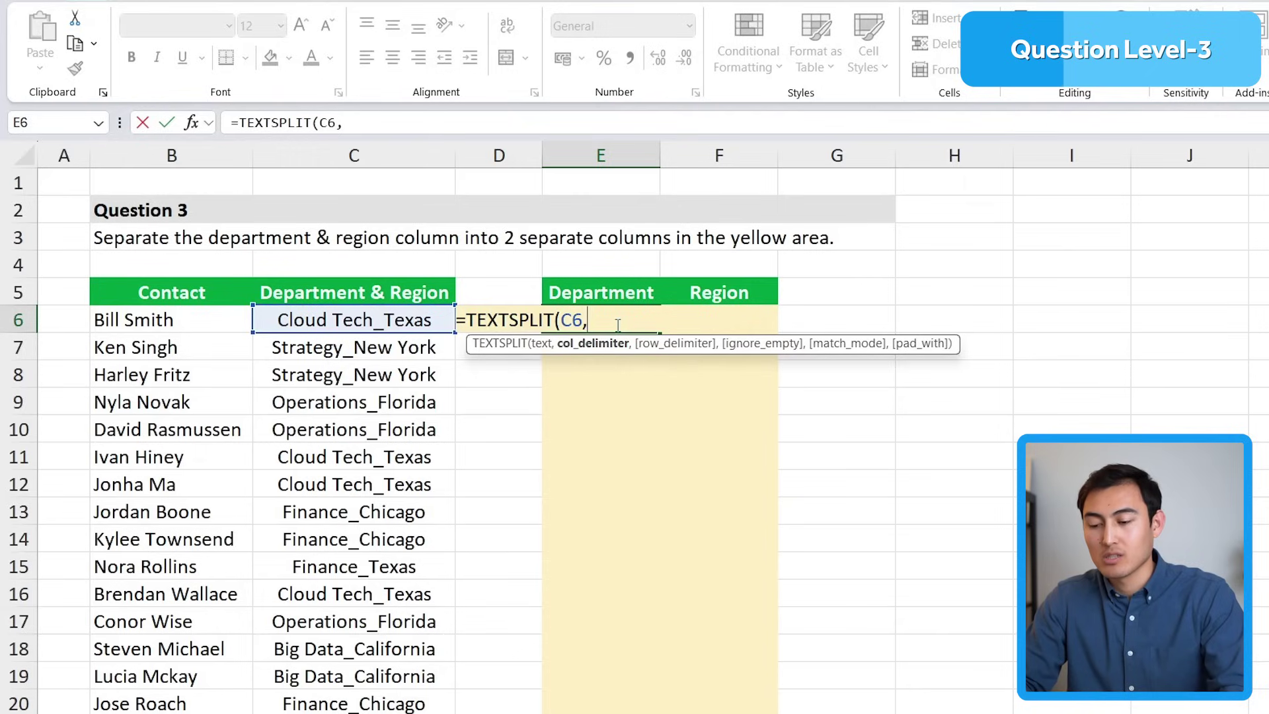
{"action": "type", "text": "\"_"}
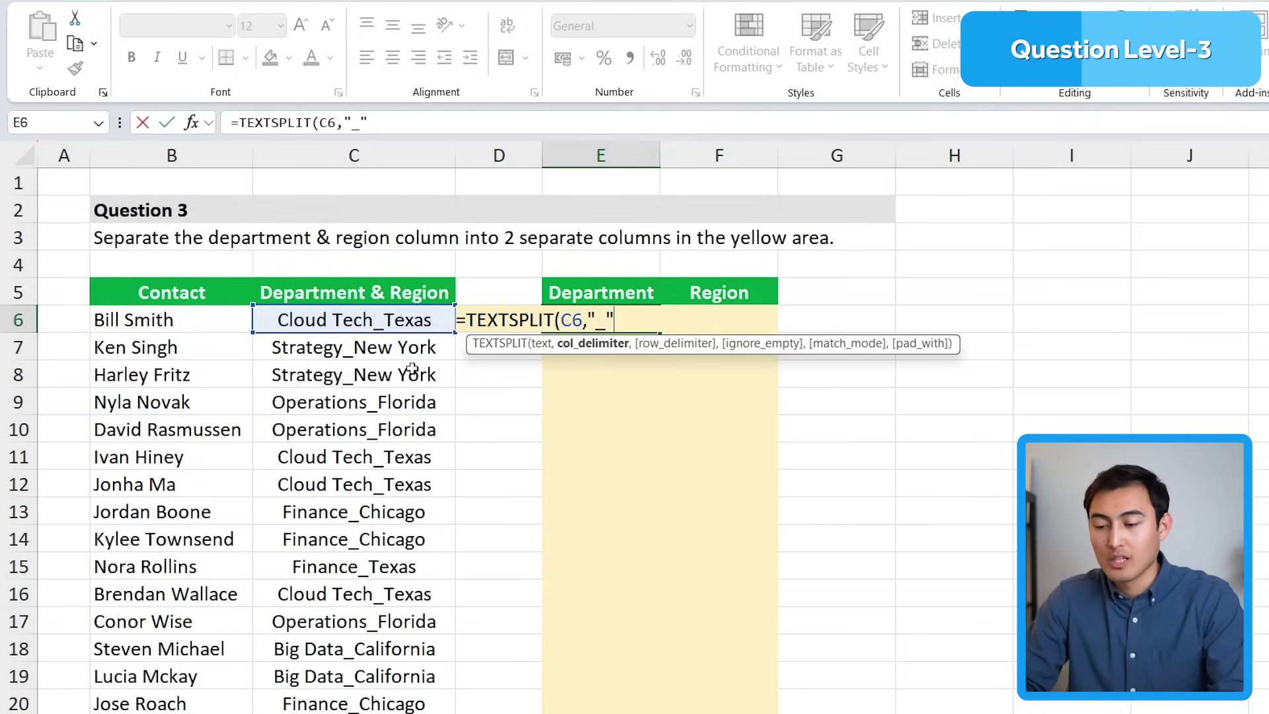
{"action": "type", "text": "\")"}
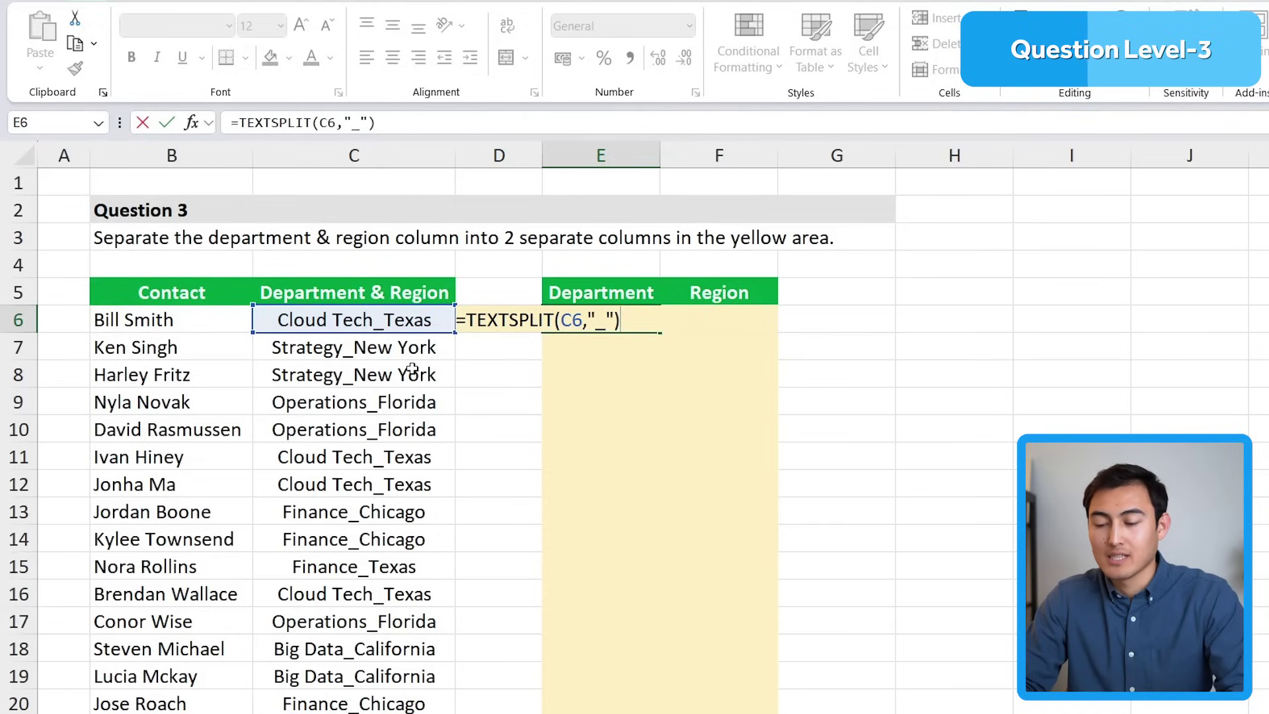
{"action": "key", "text": "Return"}
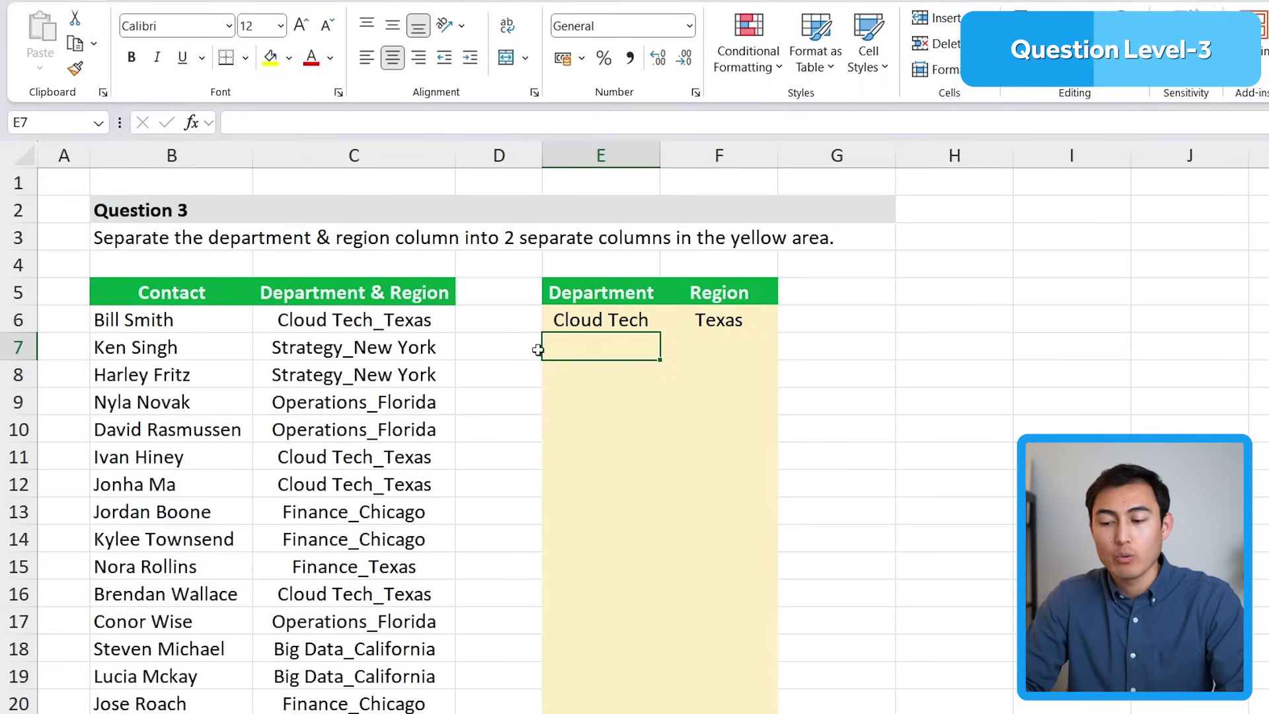
{"action": "key", "text": "Up"}
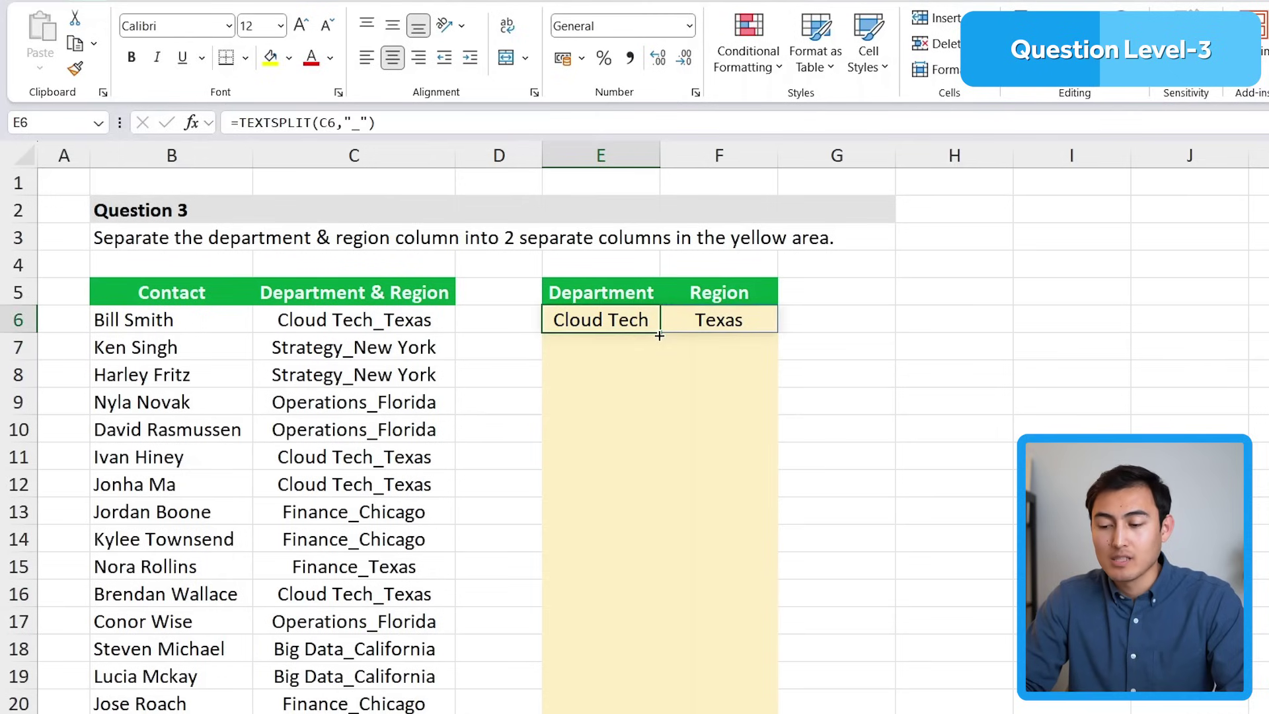
{"action": "left_click_drag", "start_coordinate": [660, 335], "coordinate": [652, 674]}
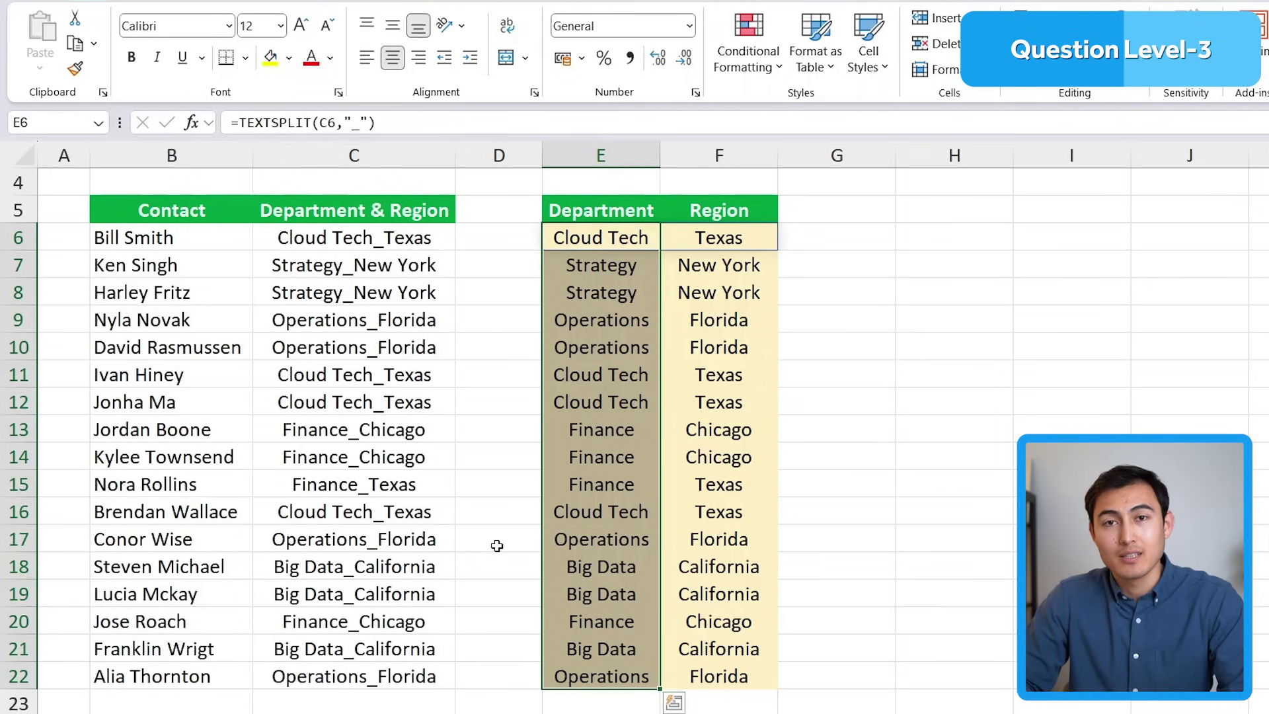
Step: Clear the TEXTSPLIT formulas from the Department column, from E6 down through E22
{"action": "key", "text": "Up"}
{"action": "key", "text": "Up"}
{"action": "key", "text": "Up"}
{"action": "key", "text": "Up"}
{"action": "key", "text": "Up"}
{"action": "left_click", "coordinate": [628, 323]}
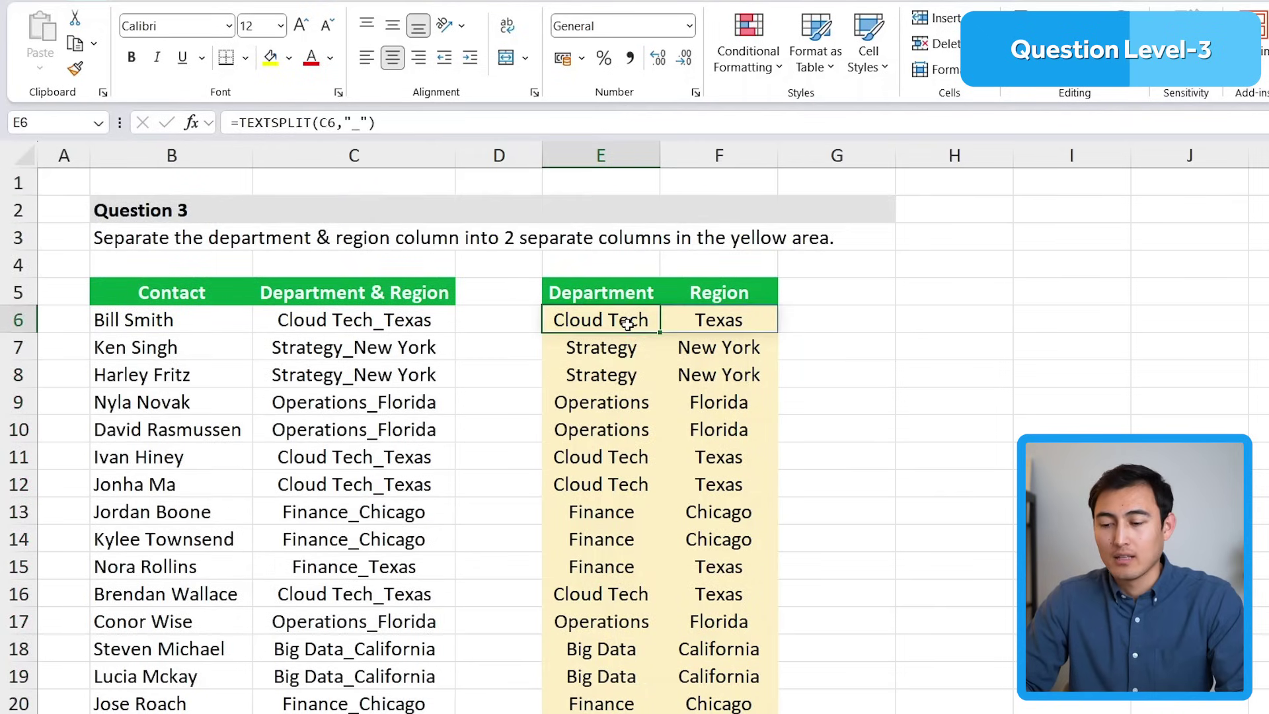
{"action": "key", "text": "ctrl+shift+Down"}
{"action": "key", "text": "Delete"}
{"action": "scroll", "coordinate": [627, 325], "scroll_direction": "up", "scroll_amount": 1}
{"action": "left_click", "coordinate": [628, 324]}
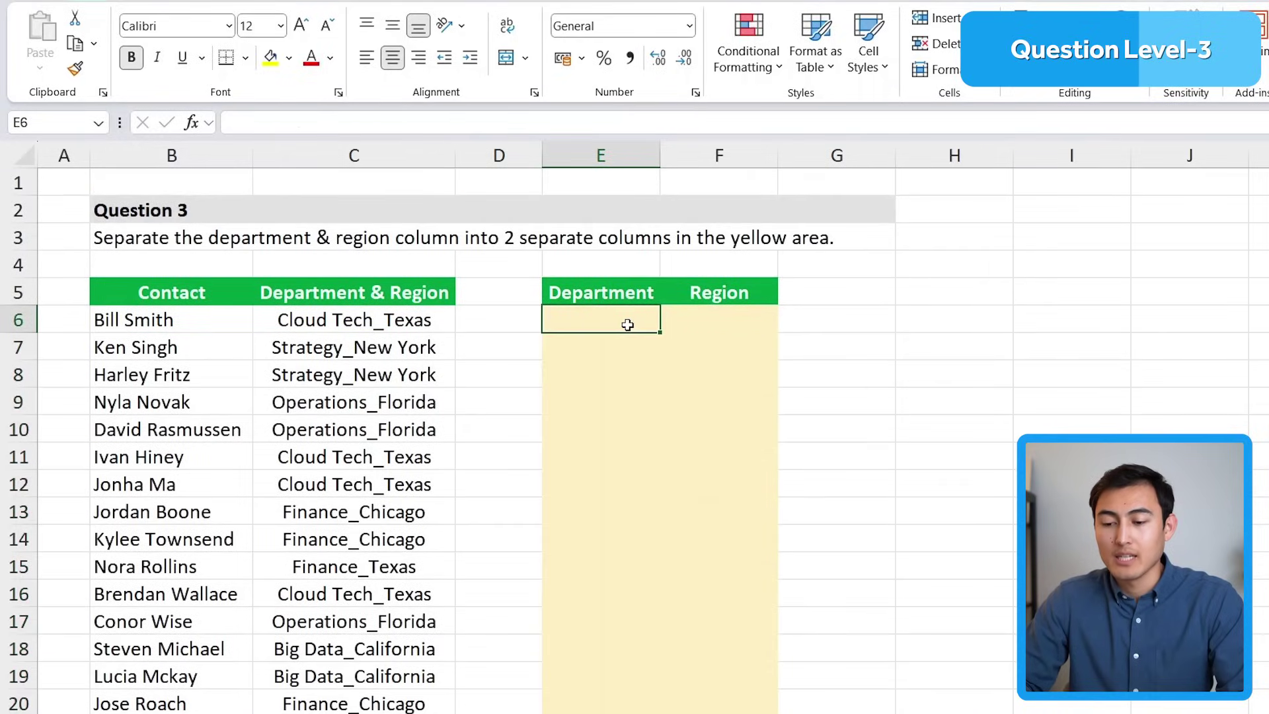
Step: Run Text to Columns on C6:C22 as delimited data, adding an underscore as the Other delimiter
{"action": "left_click", "coordinate": [318, 322]}
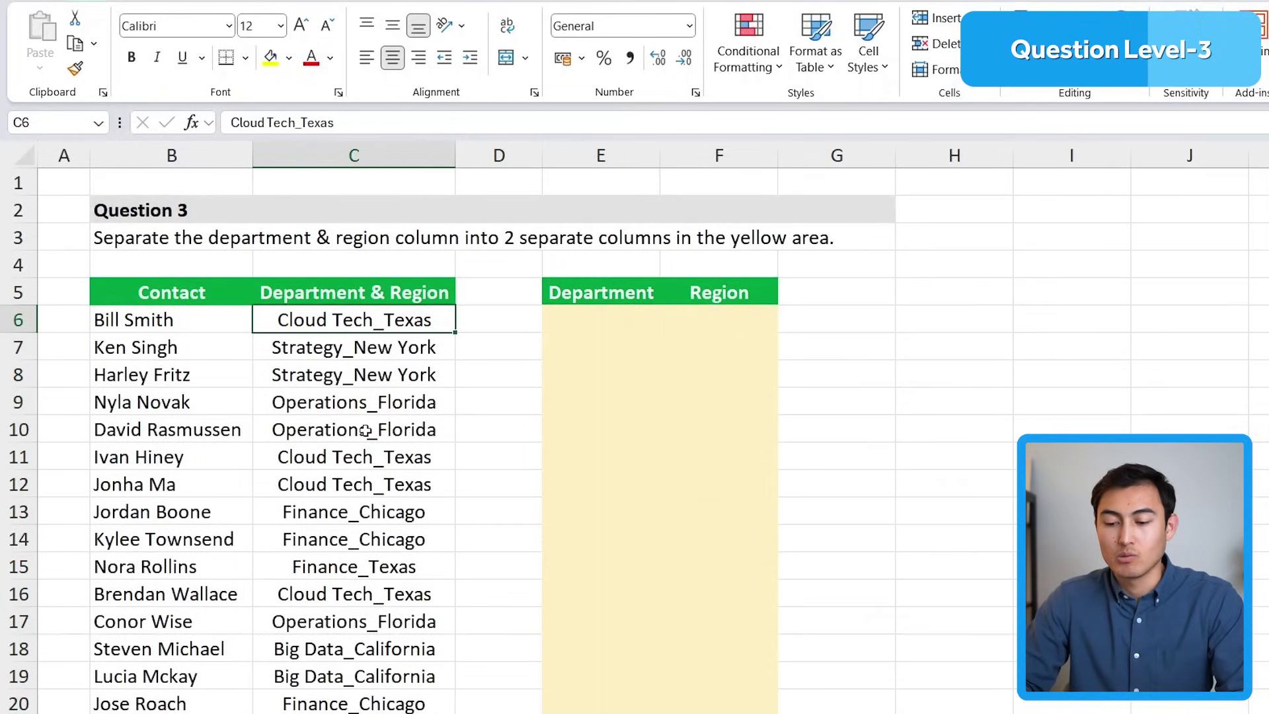
{"action": "key", "text": "ctrl+shift+Down"}
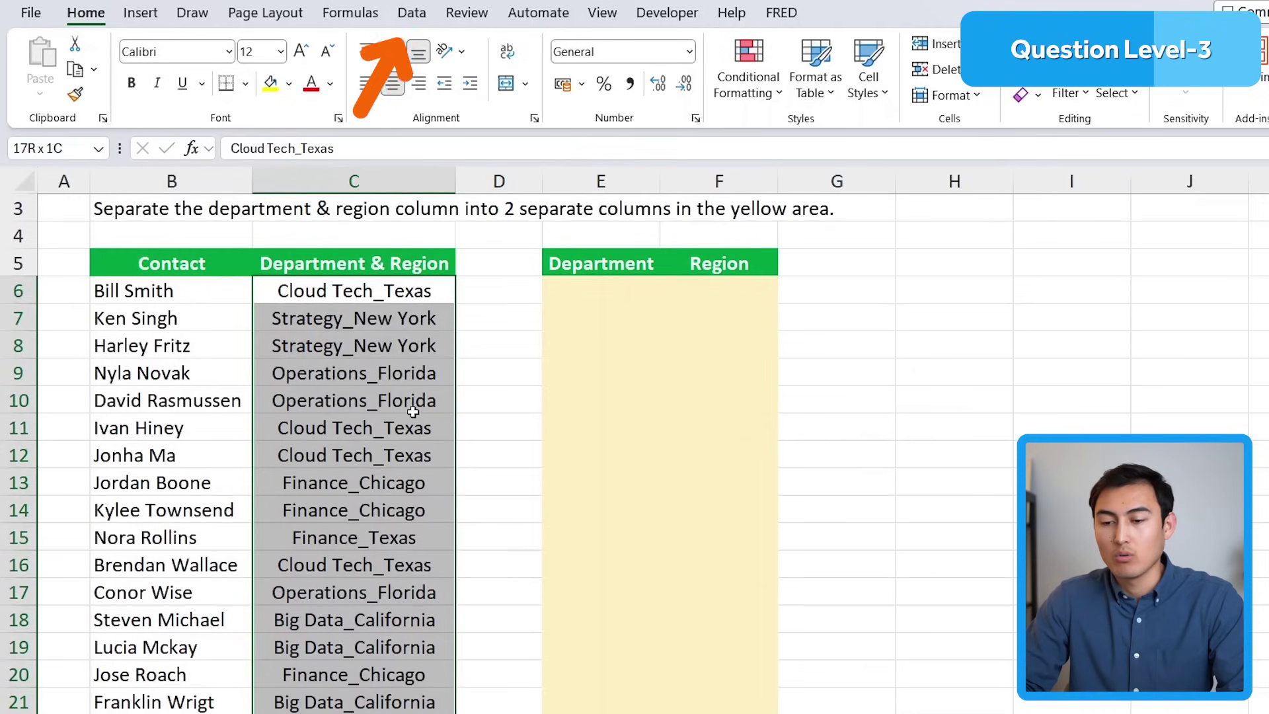
{"action": "left_click", "coordinate": [410, 16]}
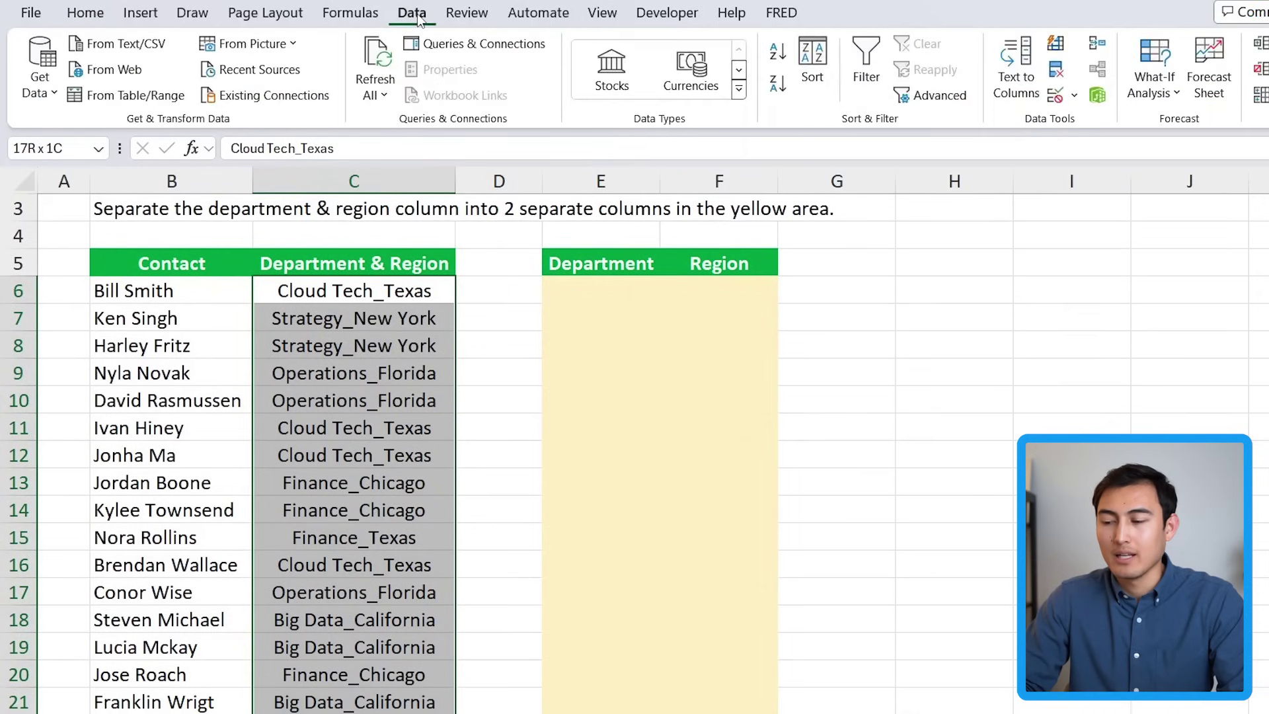
{"action": "left_click", "coordinate": [1017, 69]}
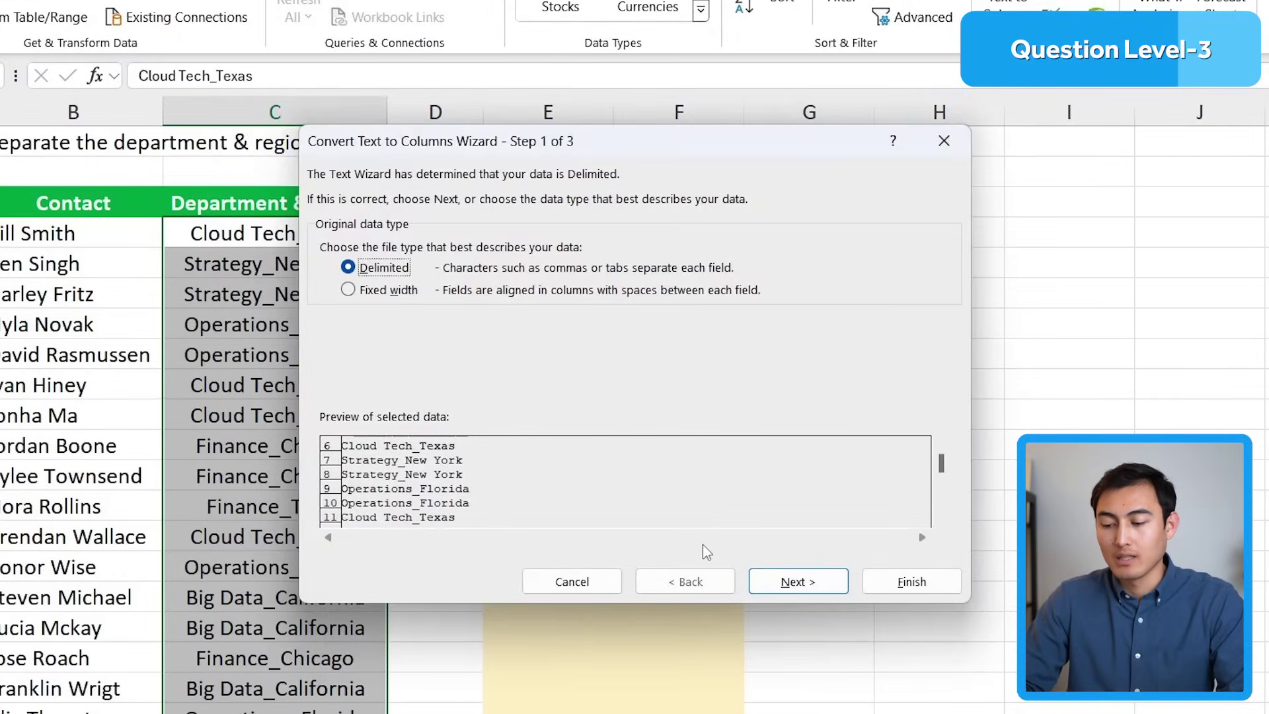
{"action": "left_click", "coordinate": [777, 587]}
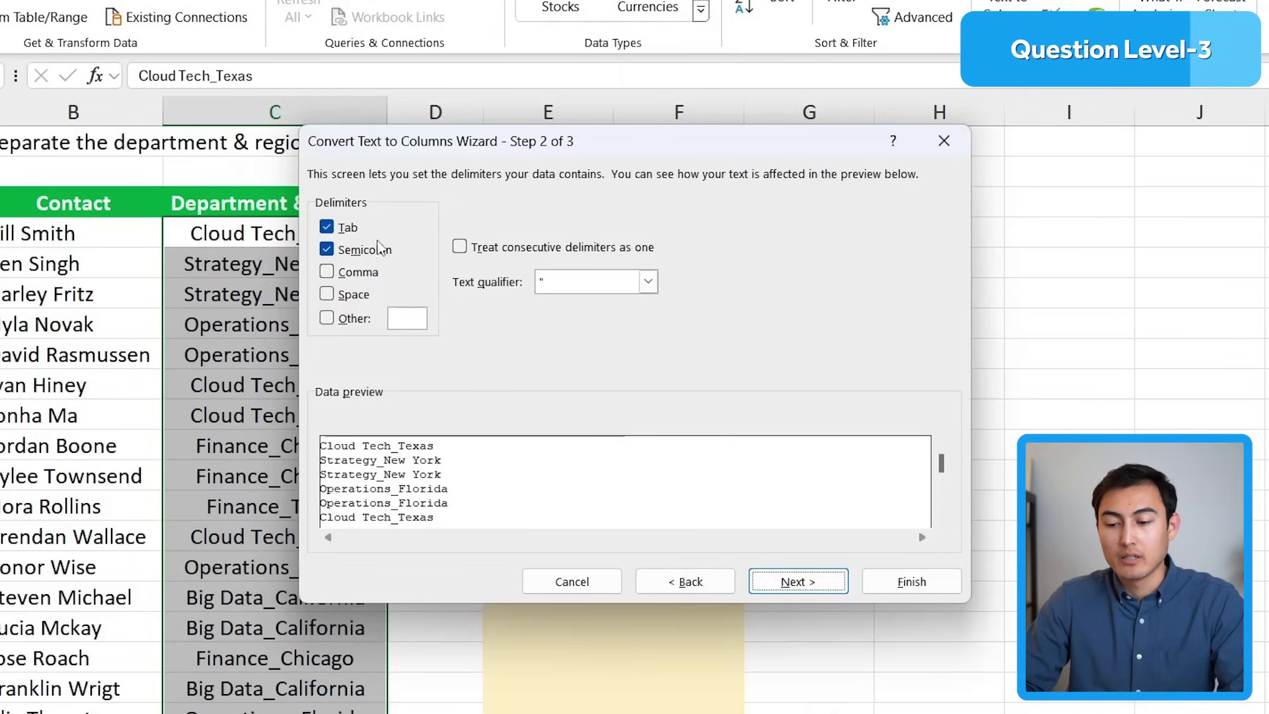
{"action": "left_click", "coordinate": [326, 319]}
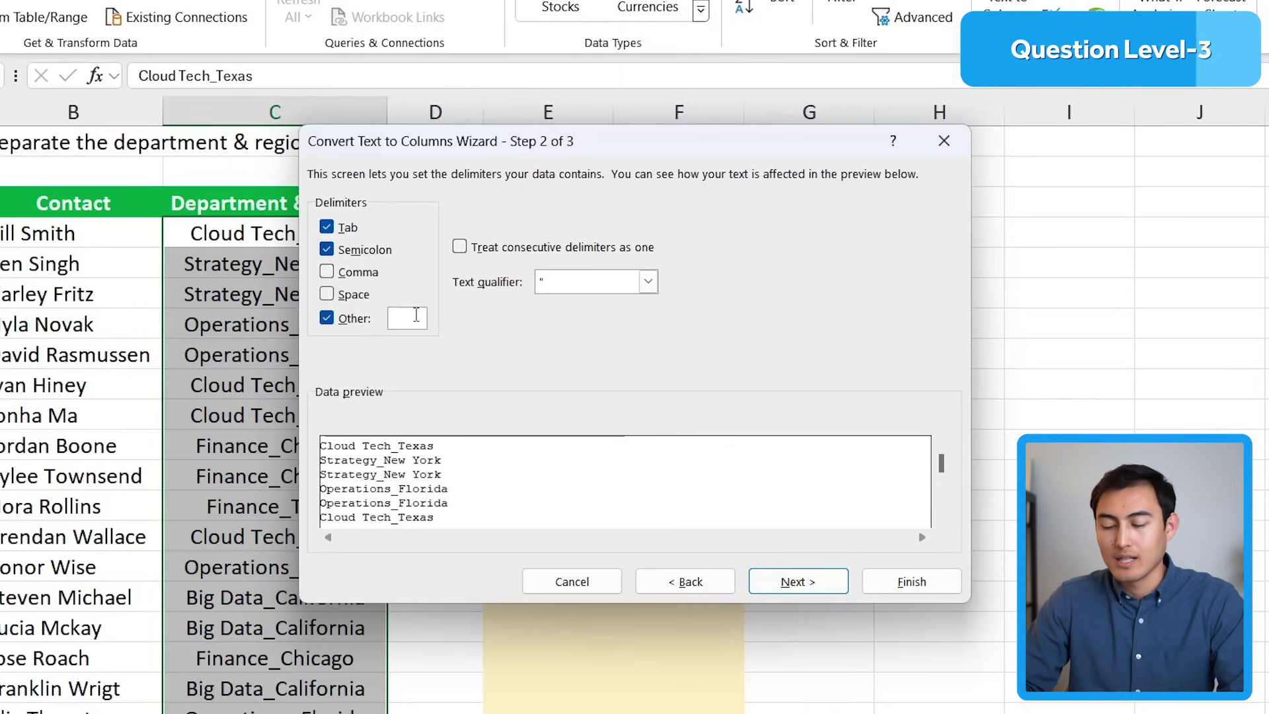
{"action": "type", "text": "_"}
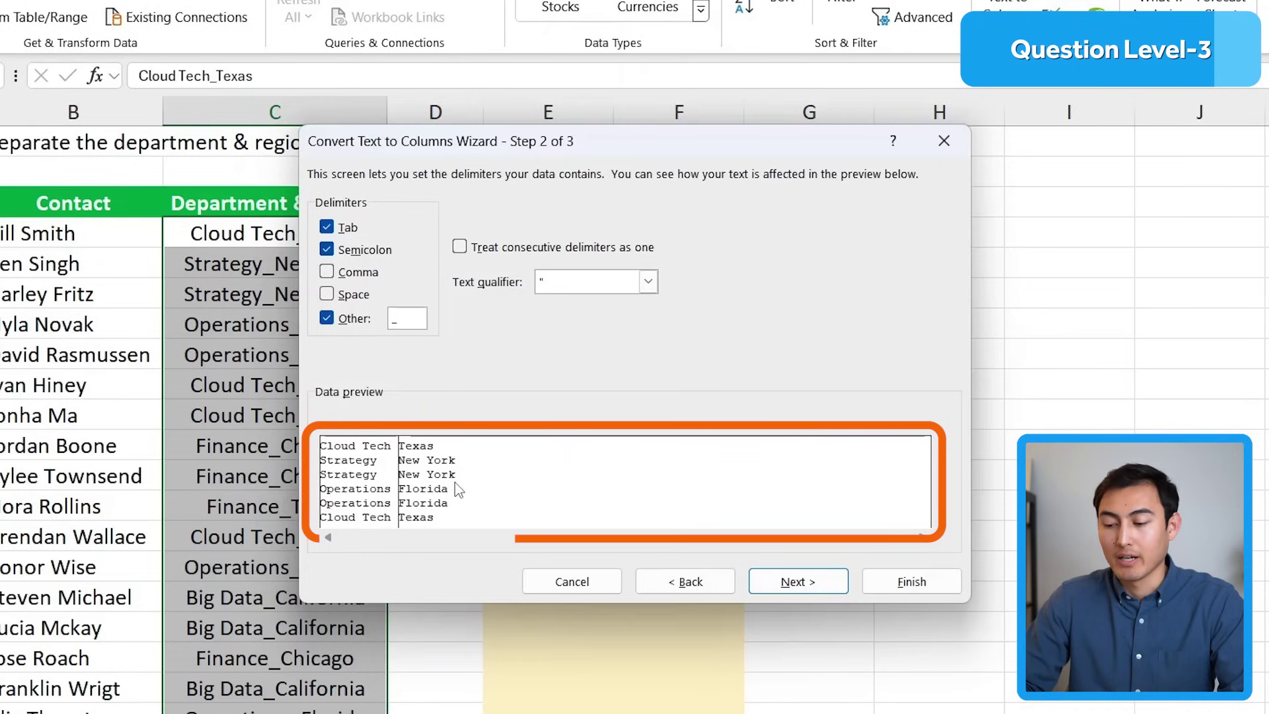
{"action": "left_click", "coordinate": [798, 581]}
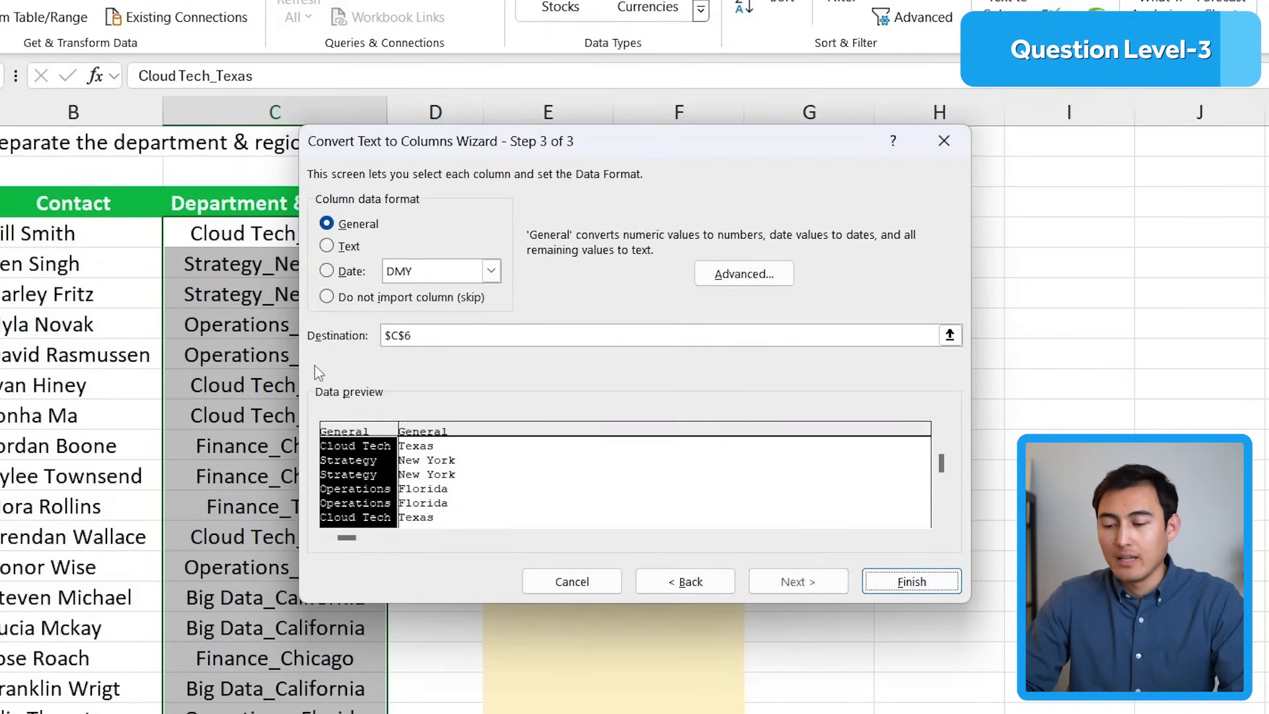
Step: Set the Text to Columns destination to $E$6 and finish the conversion into the yellow area
{"action": "left_click", "coordinate": [950, 335]}
{"action": "left_click", "coordinate": [549, 233]}
{"action": "left_click", "coordinate": [958, 170]}
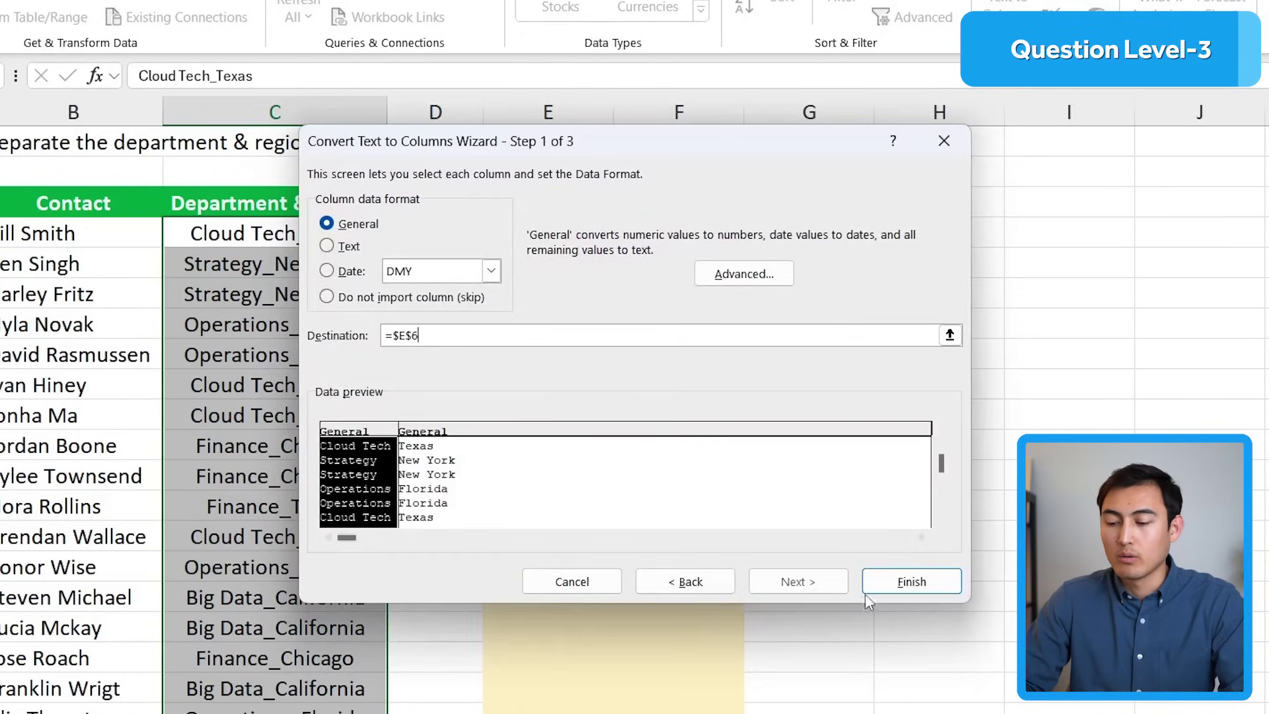
{"action": "left_click", "coordinate": [911, 581]}
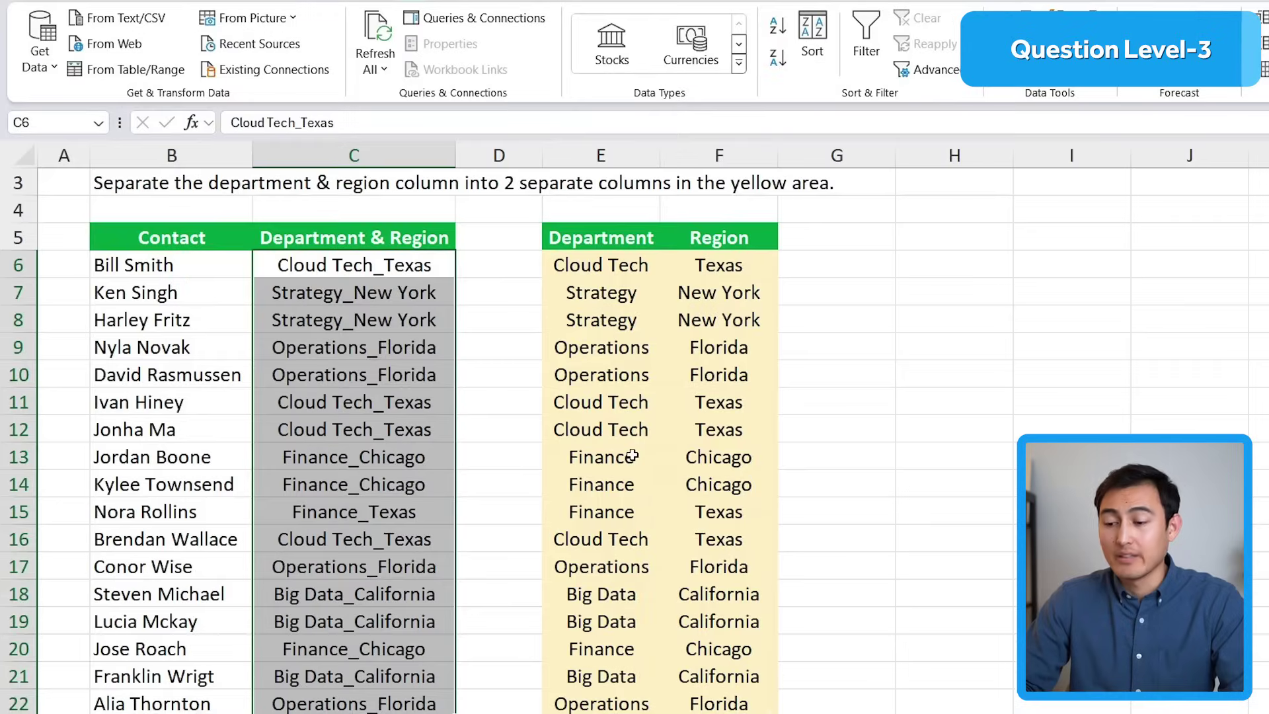
{"action": "left_click", "coordinate": [592, 255]}
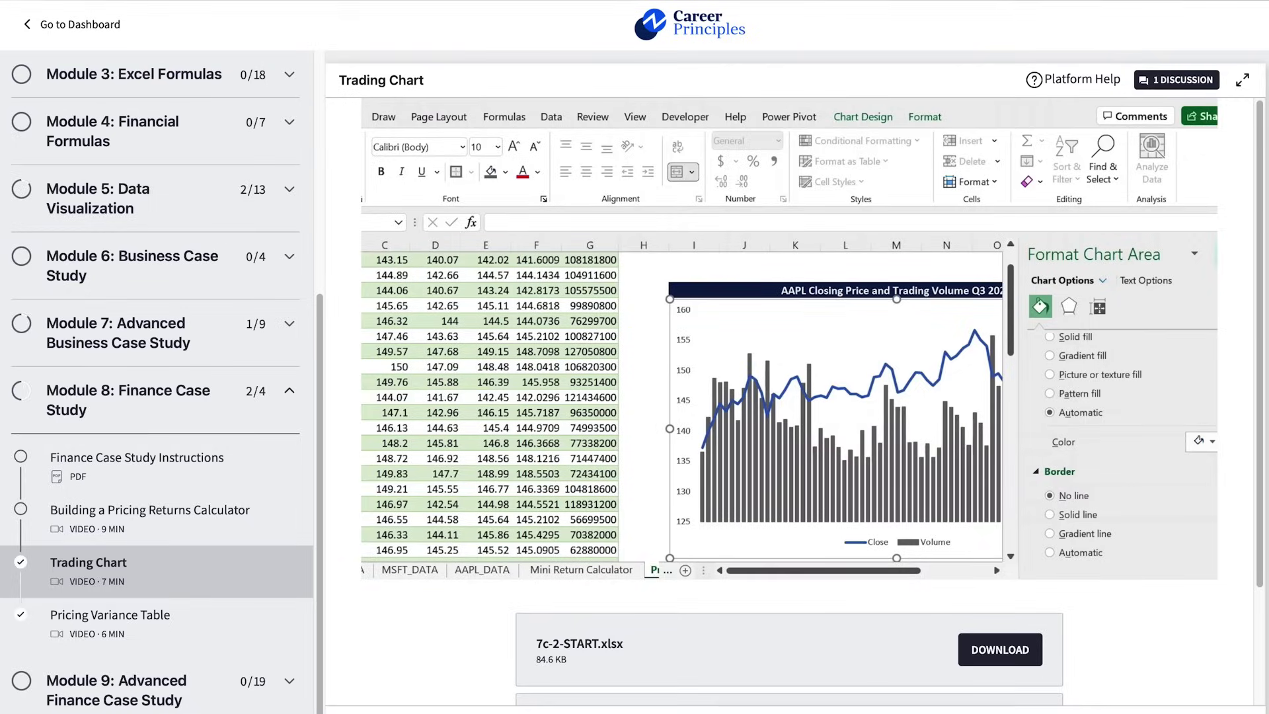
{"action": "left_click", "coordinate": [1211, 255]}
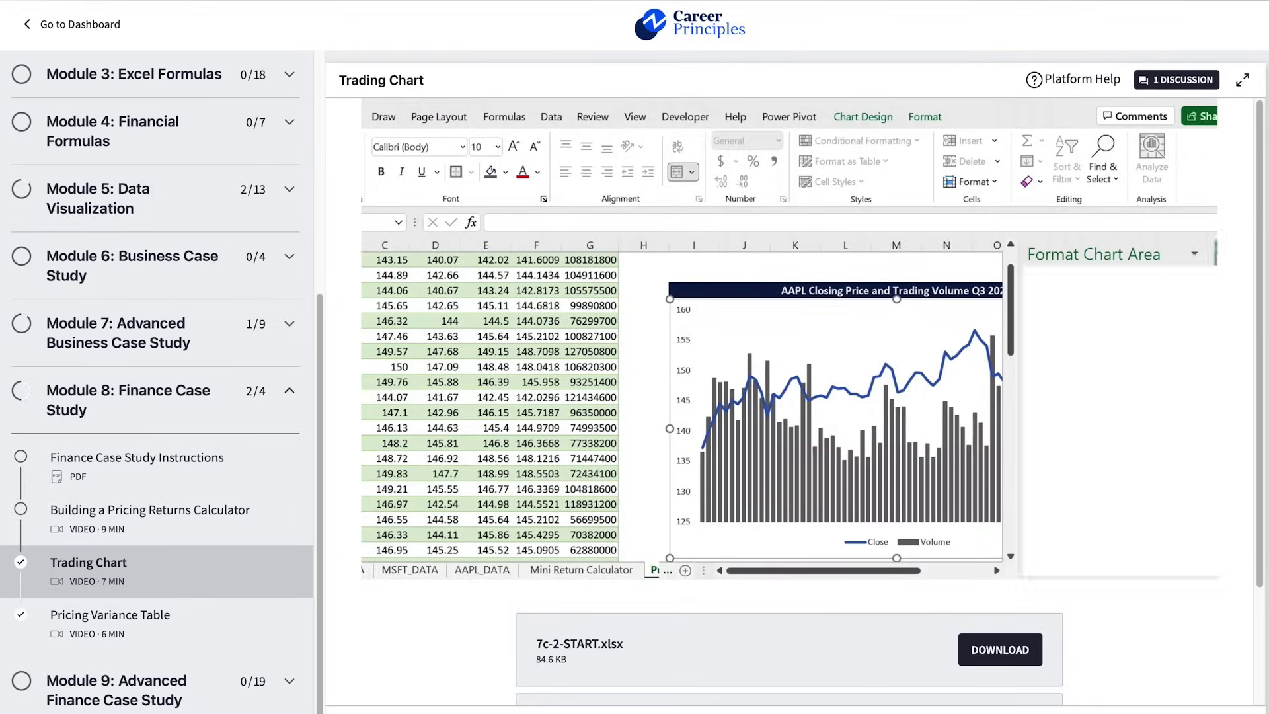
{"action": "left_click", "coordinate": [1180, 309]}
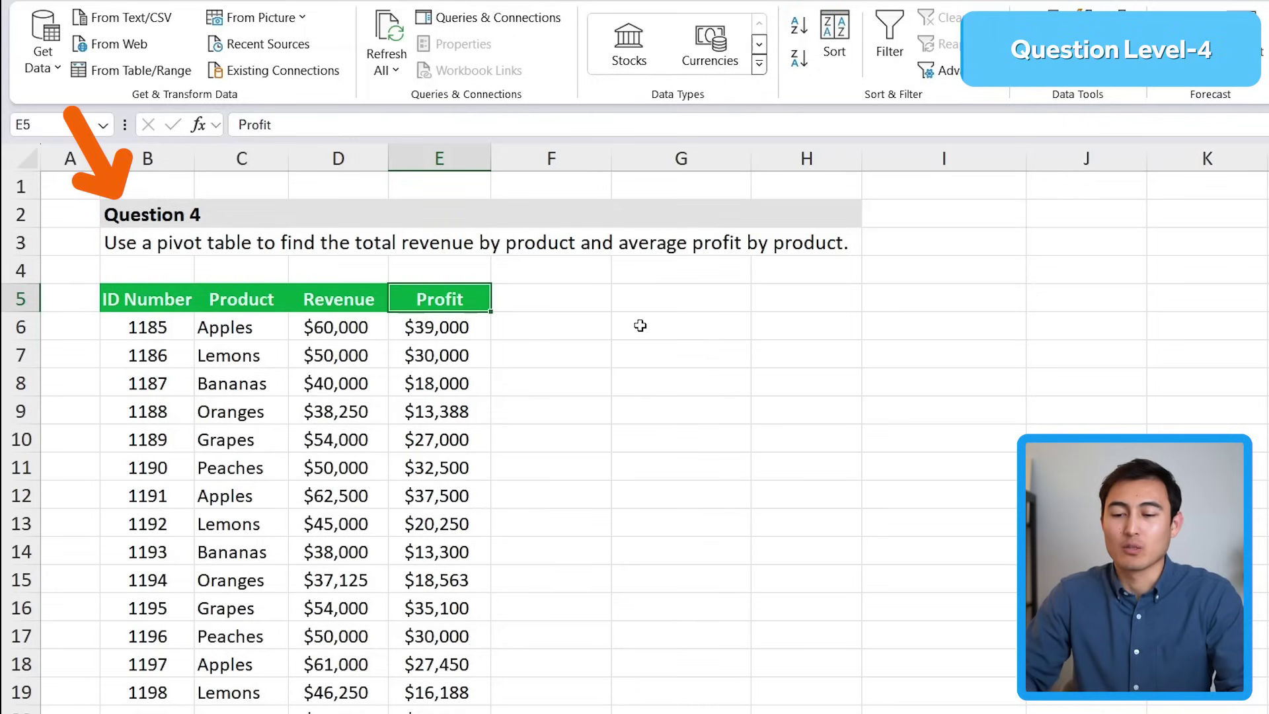
Step: Examine the Question 4 heading and its pivot table instructions across B3:H3
{"action": "left_click", "coordinate": [111, 224]}
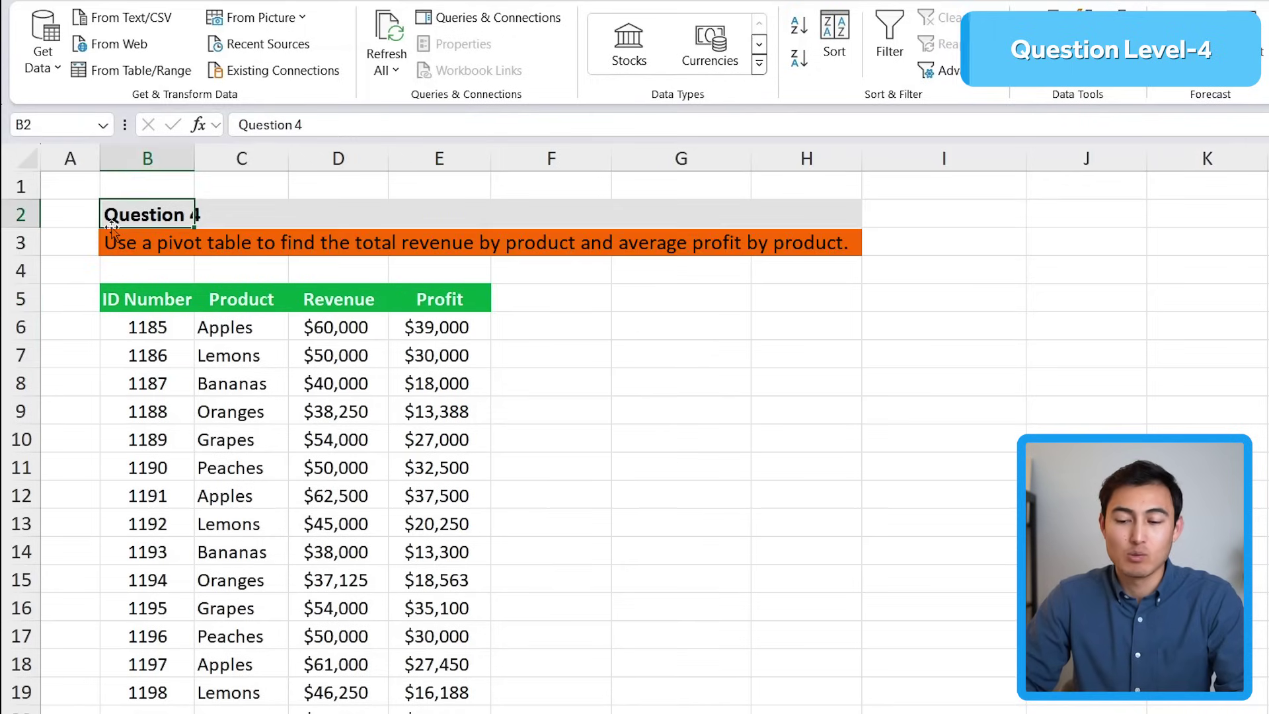
{"action": "left_click", "coordinate": [112, 229]}
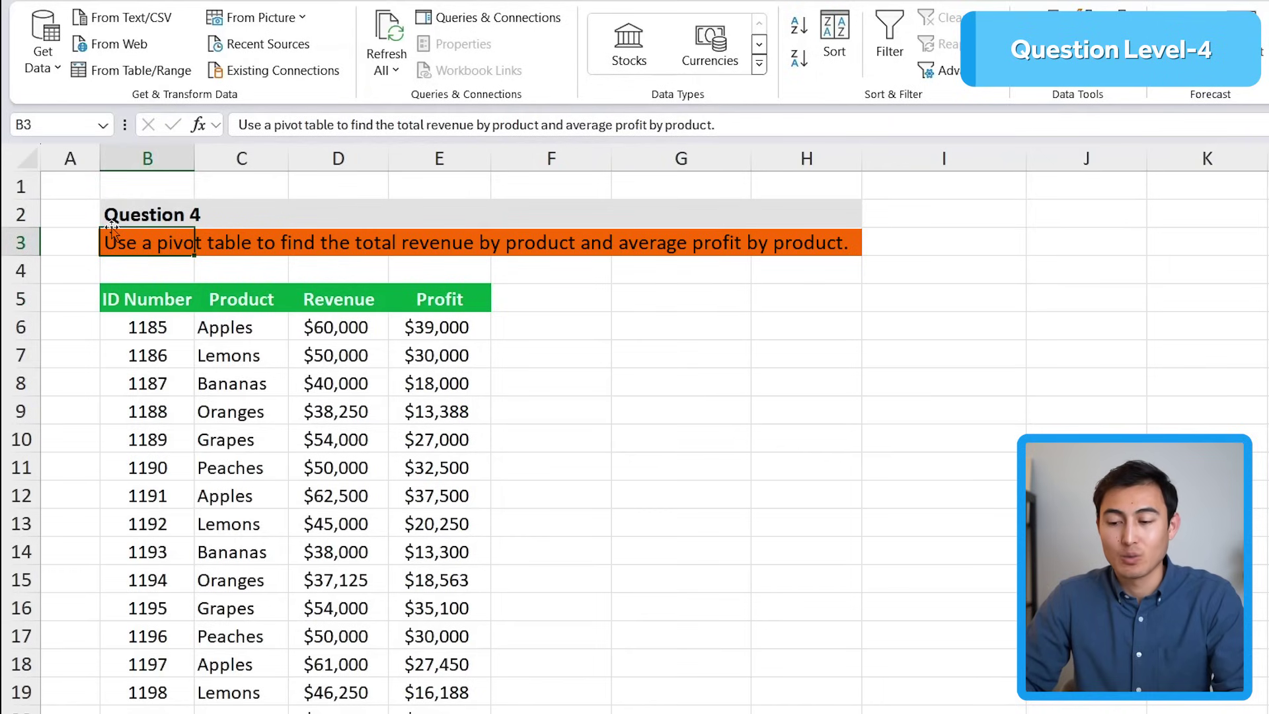
{"action": "key", "text": "shift+Right"}
{"action": "key", "text": "shift+Right"}
{"action": "key", "text": "shift+Right"}
{"action": "key", "text": "shift+Right"}
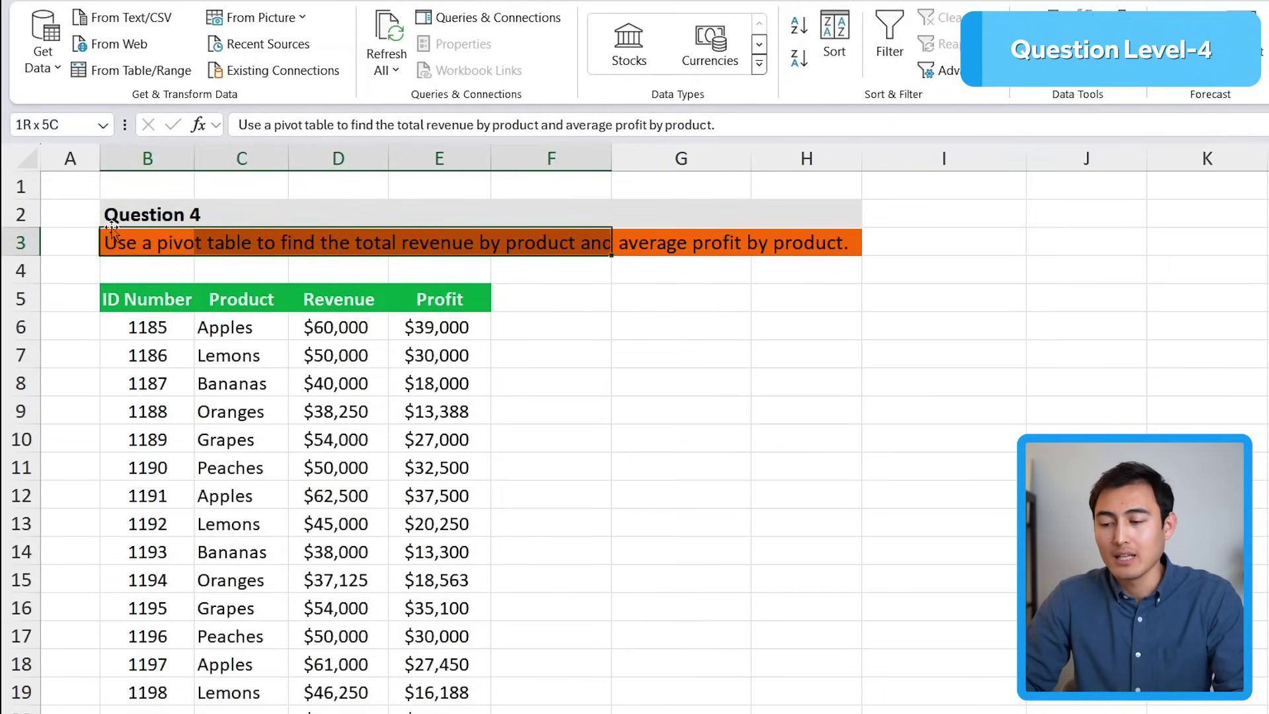
{"action": "key", "text": "shift+Right"}
{"action": "key", "text": "shift+Right"}
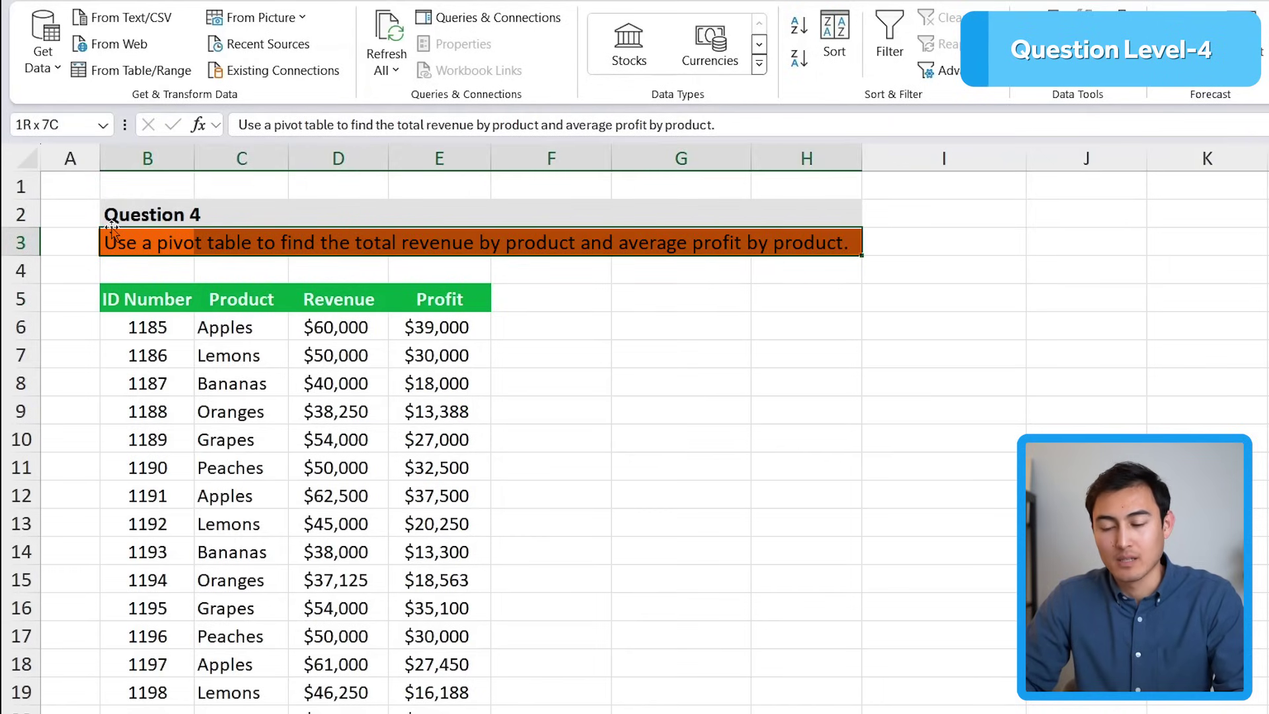
Step: Create a PivotTable from the Q4 data range B5:E33 and place it on the existing worksheet at G5
{"action": "left_click", "coordinate": [382, 471]}
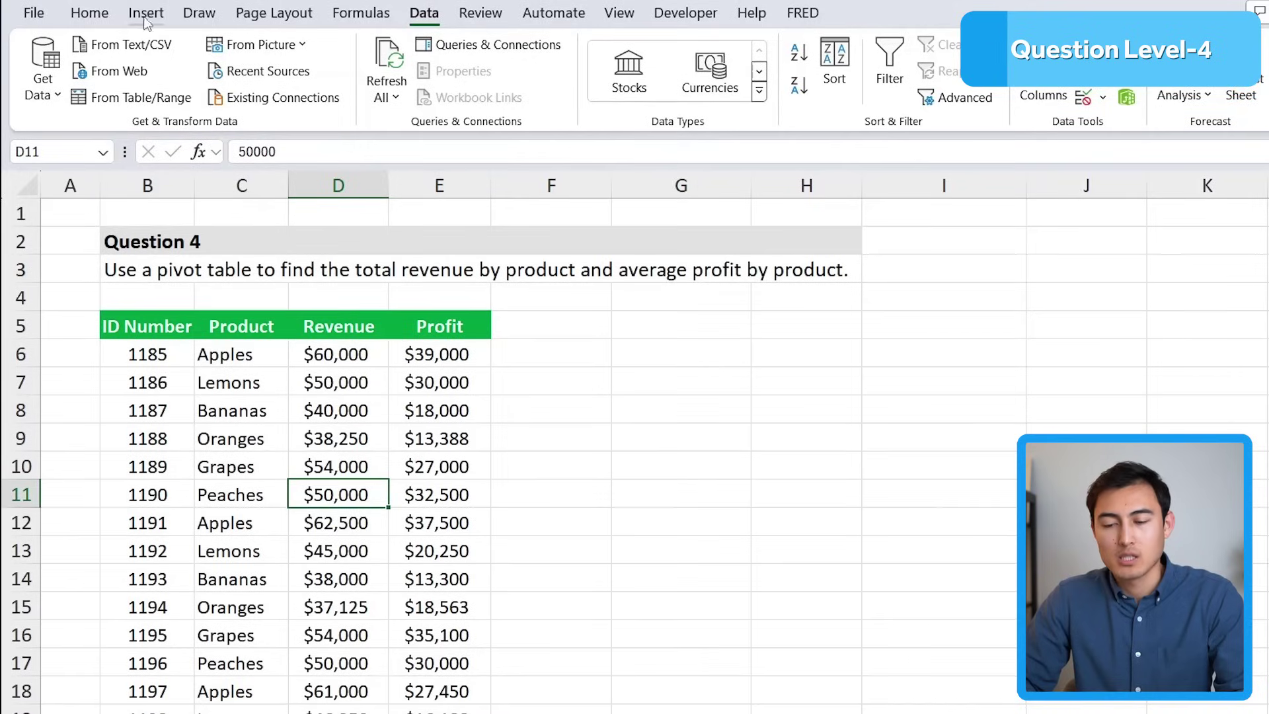
{"action": "left_click", "coordinate": [151, 14]}
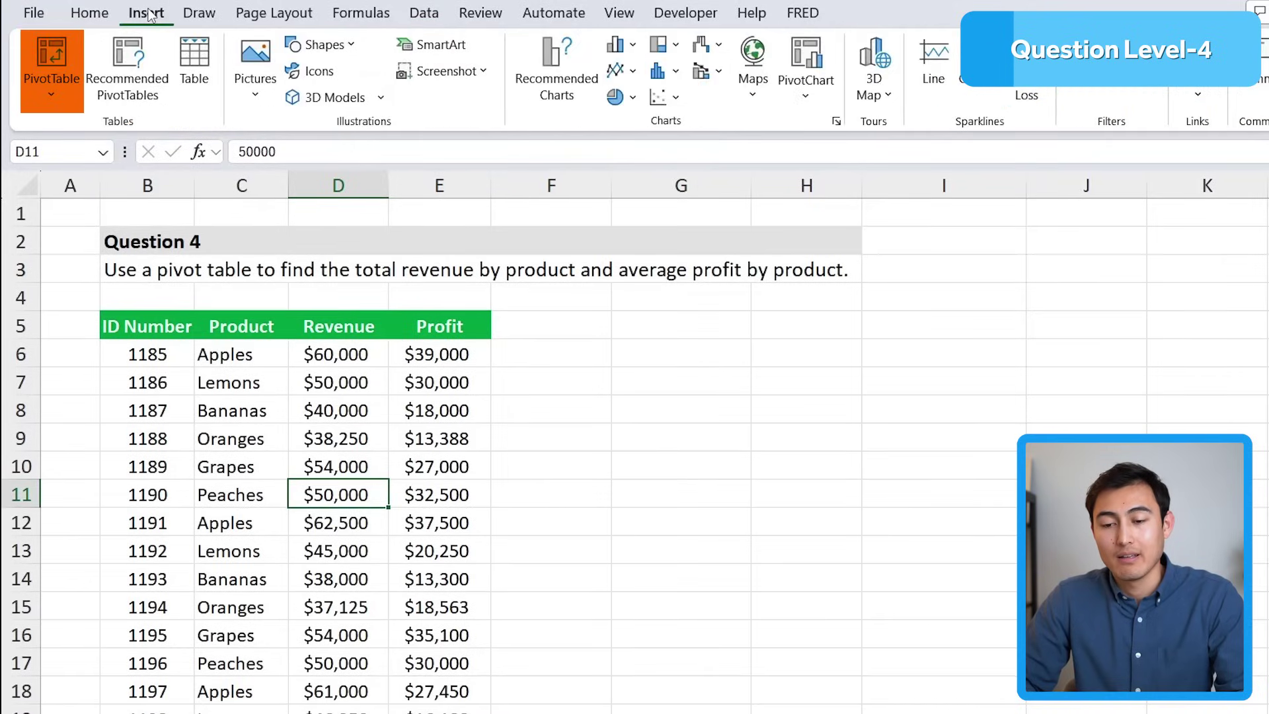
{"action": "left_click", "coordinate": [54, 66]}
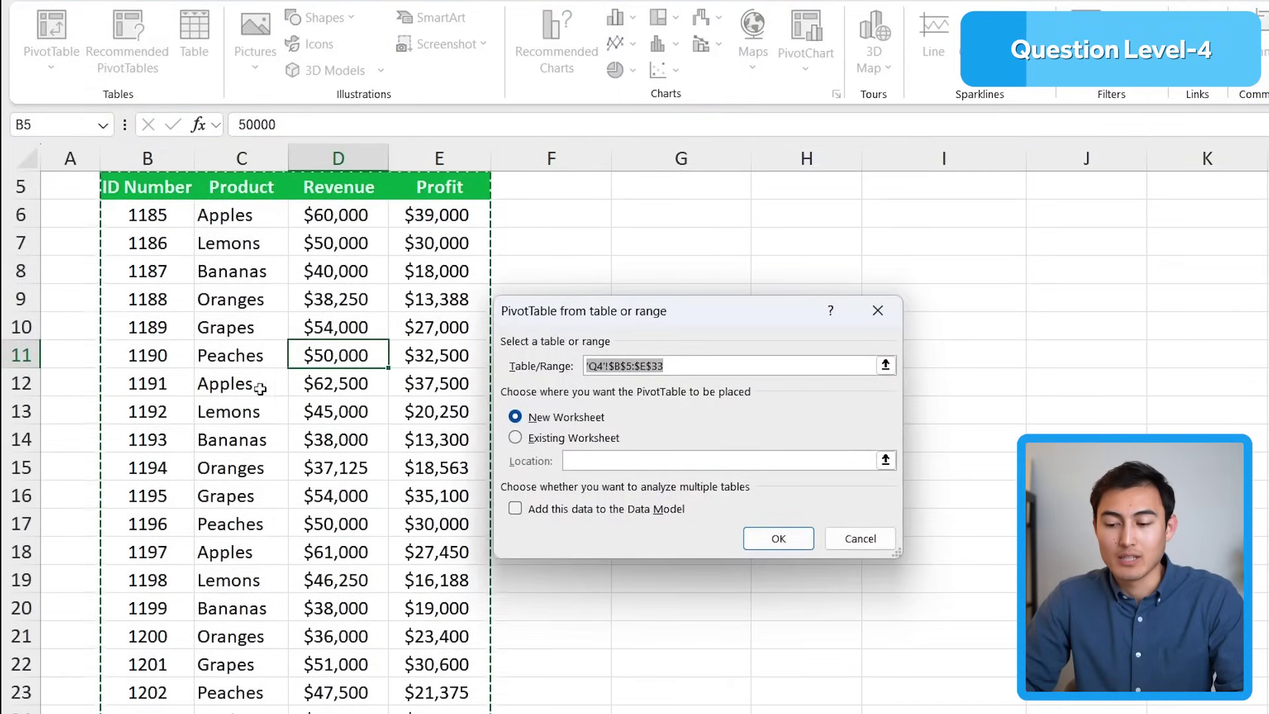
{"action": "left_click", "coordinate": [566, 438]}
{"action": "scroll", "coordinate": [324, 346], "scroll_direction": "up", "scroll_amount": 2}
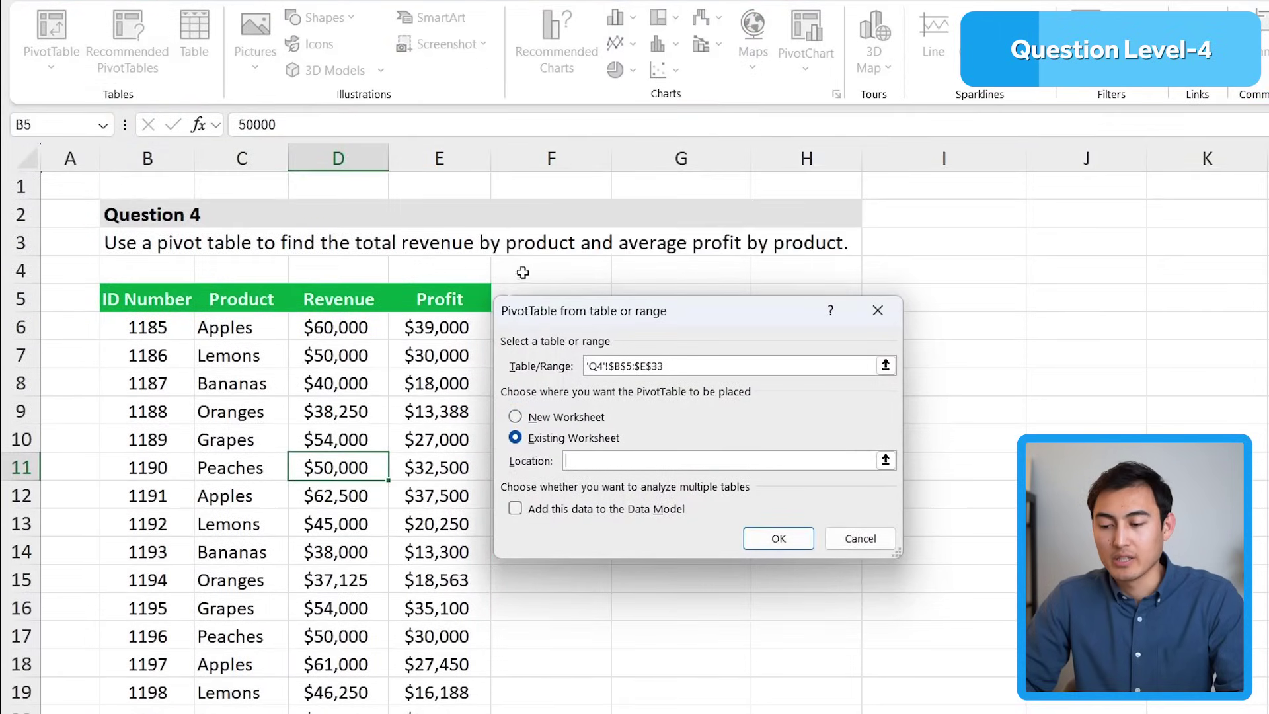
{"action": "left_click", "coordinate": [682, 289]}
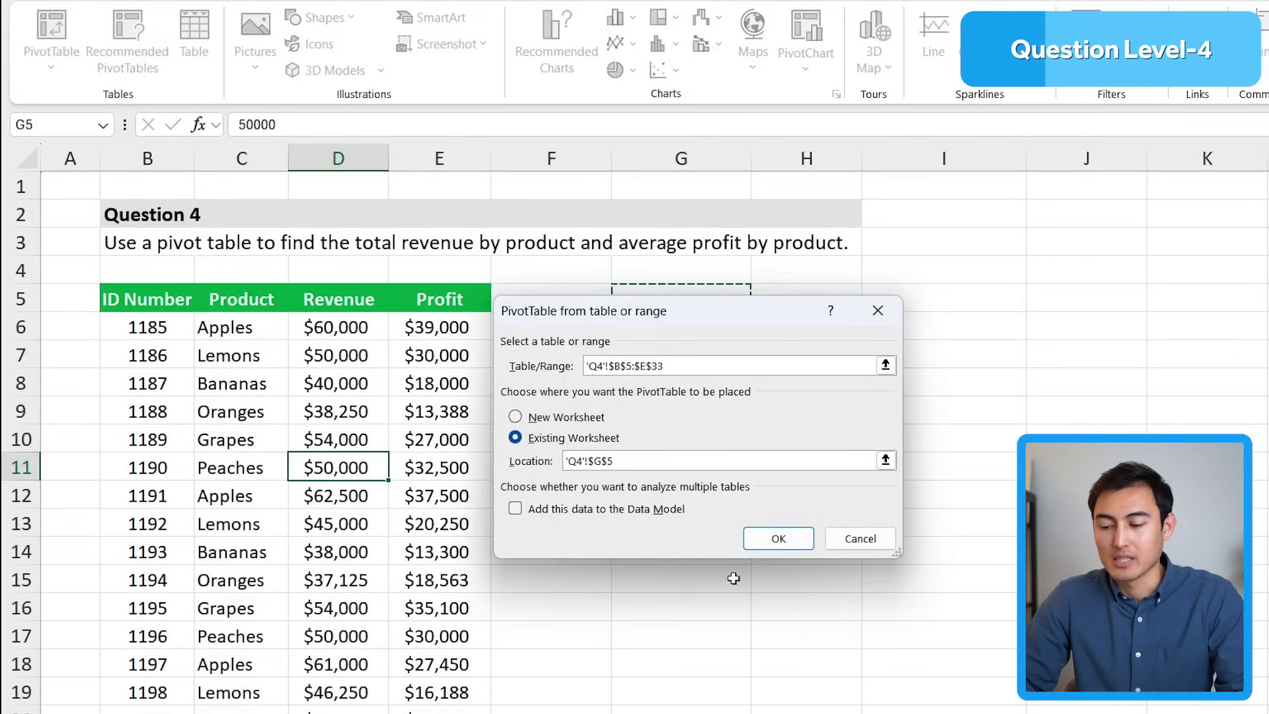
{"action": "left_click", "coordinate": [756, 538]}
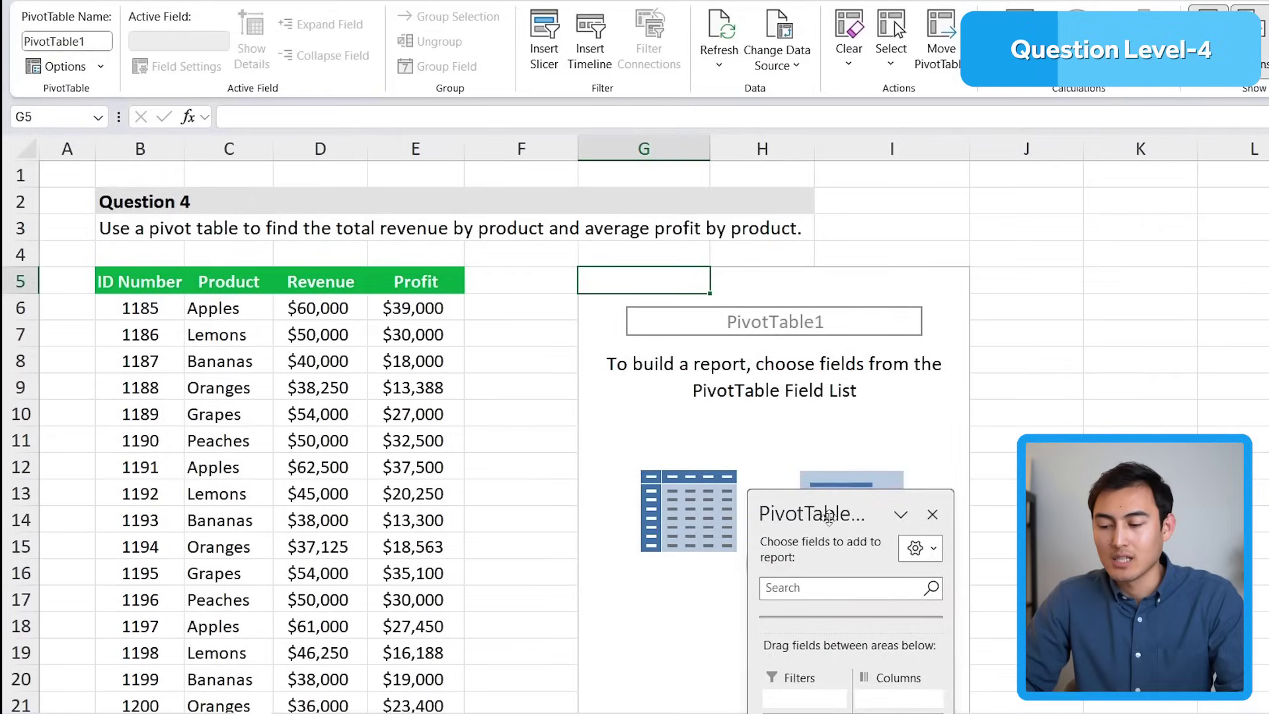
Step: Move the field list off the pivot table, then add Product to Rows and Revenue and Profit to Values
{"action": "left_click_drag", "start_coordinate": [832, 514], "coordinate": [1134, 211]}
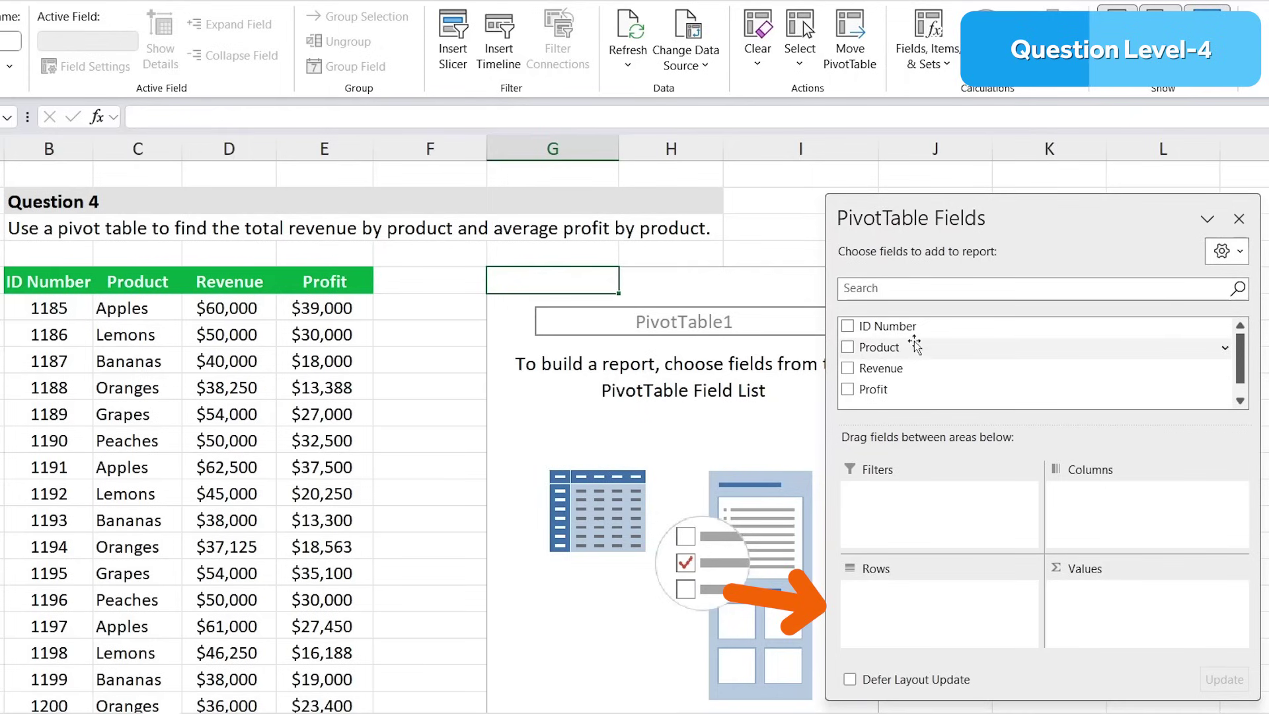
{"action": "left_click_drag", "start_coordinate": [916, 348], "coordinate": [889, 599]}
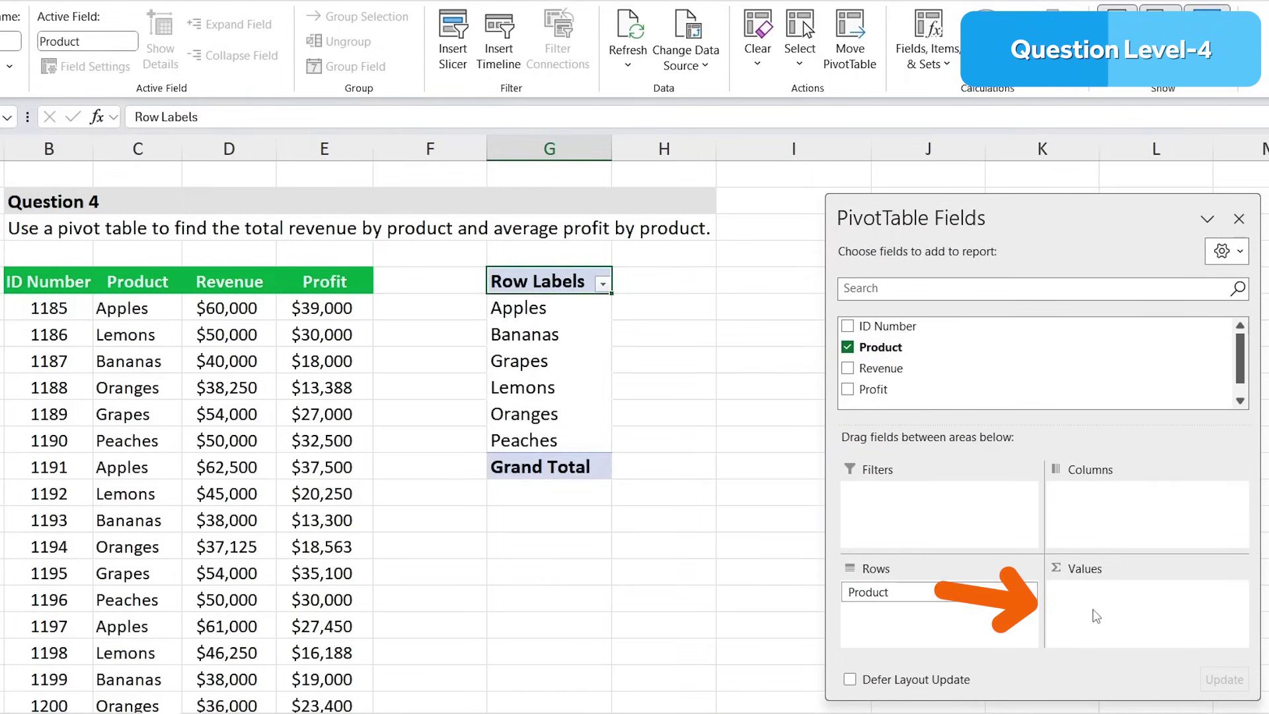
{"action": "left_click_drag", "start_coordinate": [878, 372], "coordinate": [1117, 593]}
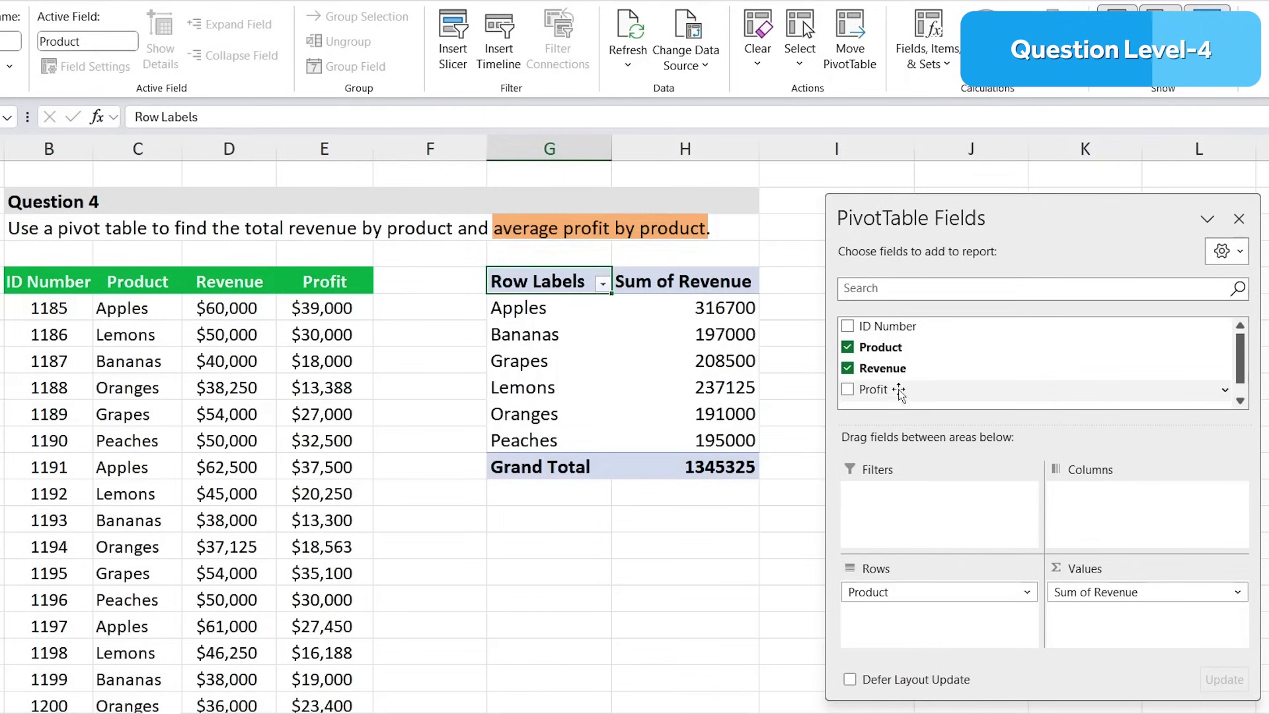
{"action": "left_click_drag", "start_coordinate": [879, 390], "coordinate": [1112, 611]}
{"action": "scroll", "coordinate": [702, 293], "scroll_direction": "right", "scroll_amount": 1}
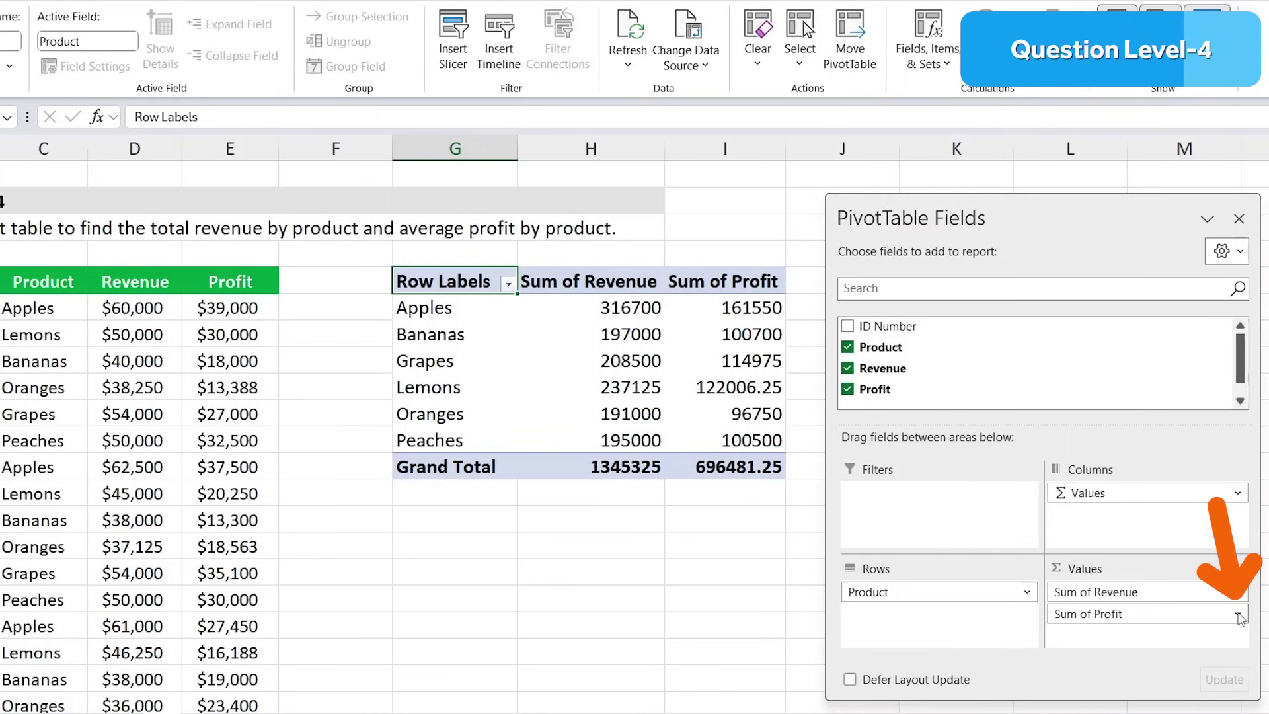
Step: Change the pivot table's Profit value field to summarize by Average instead of Sum
{"action": "left_click", "coordinate": [1237, 615]}
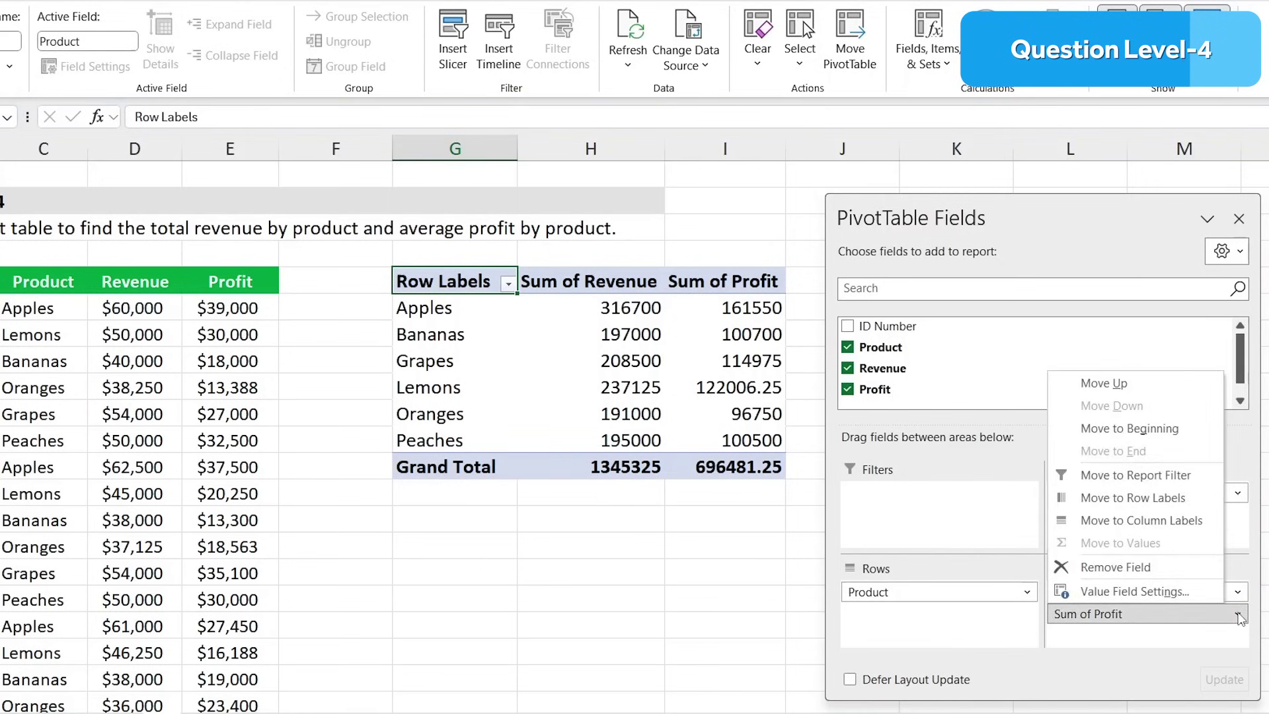
{"action": "left_click", "coordinate": [1170, 597]}
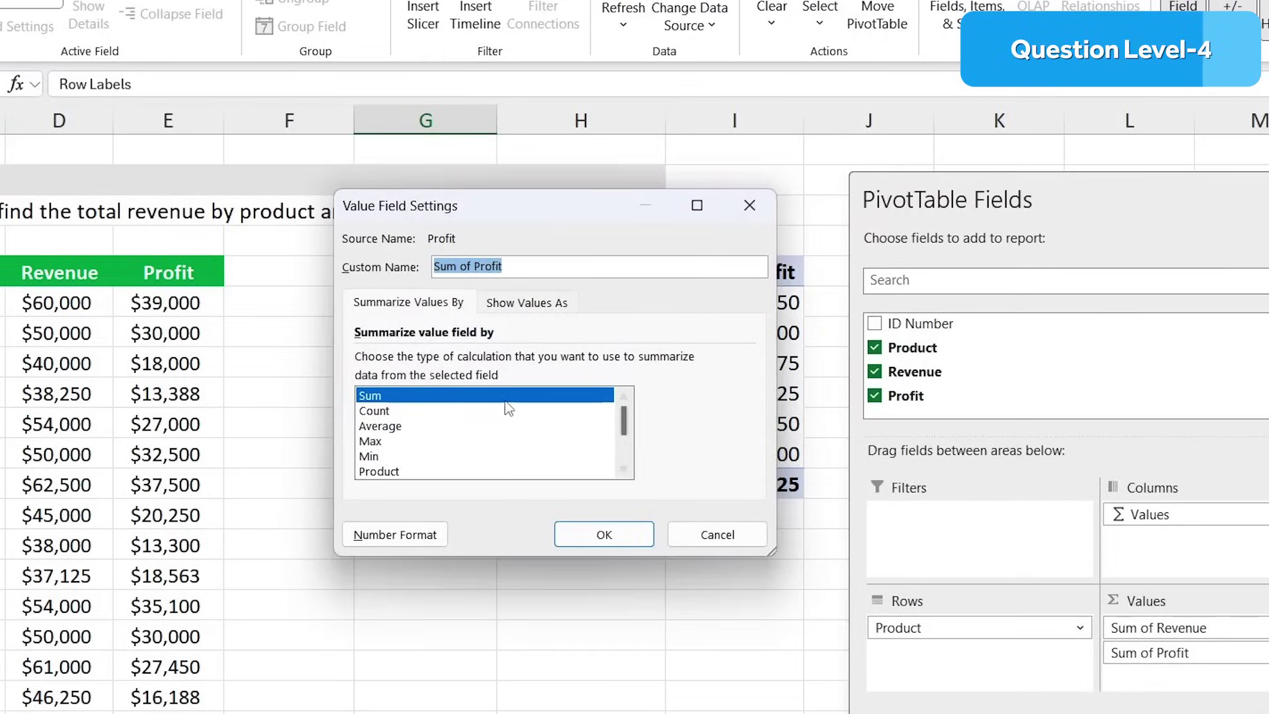
{"action": "left_click", "coordinate": [413, 428]}
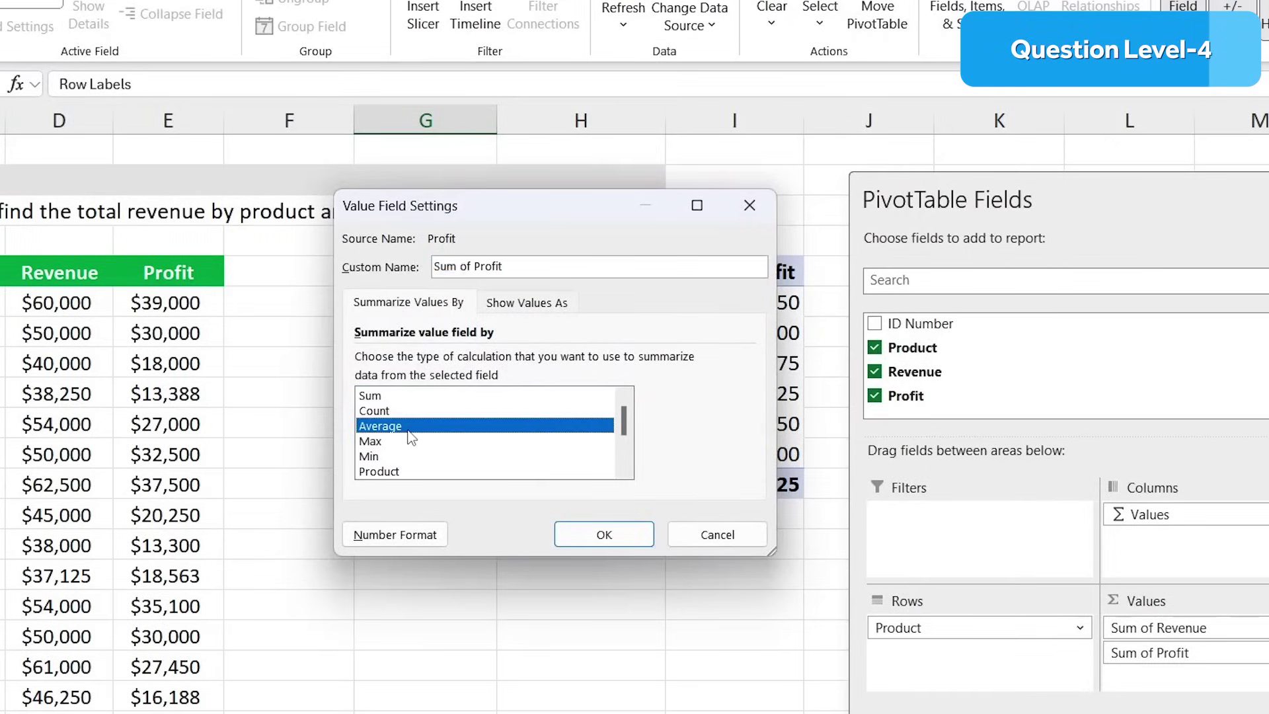
{"action": "left_click", "coordinate": [604, 535]}
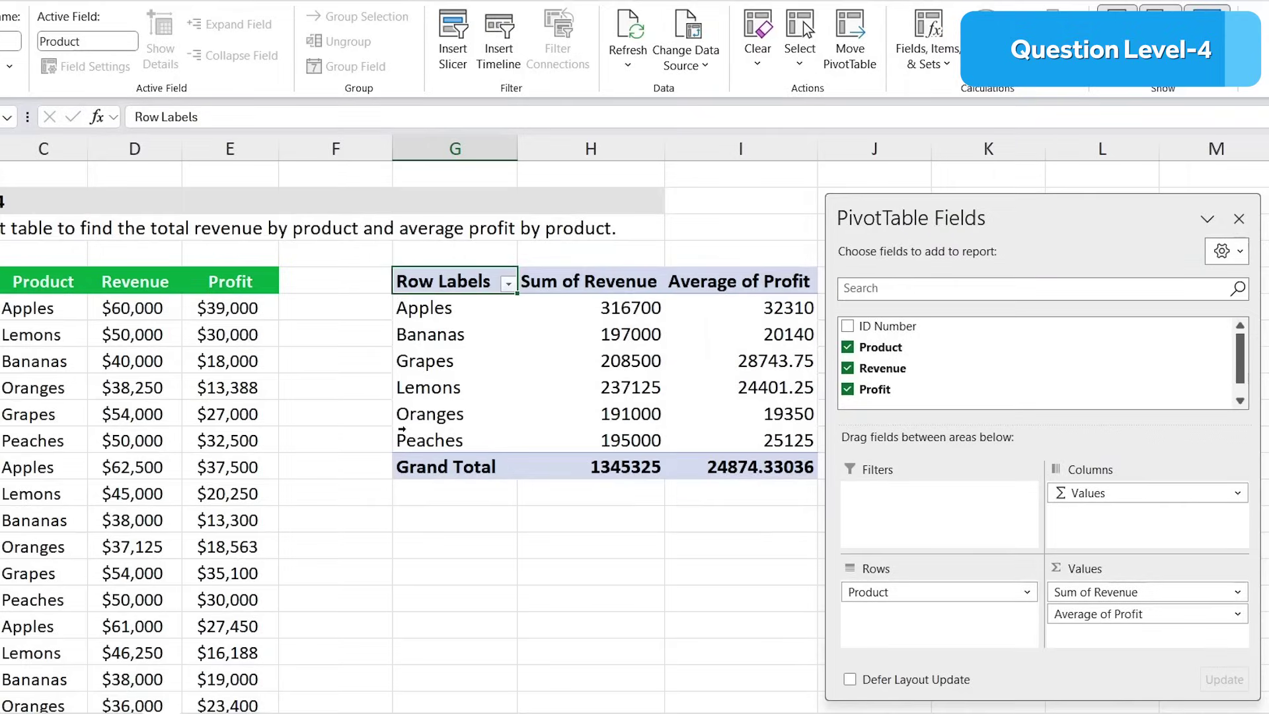
{"action": "scroll", "coordinate": [555, 358], "scroll_direction": "right", "scroll_amount": 2}
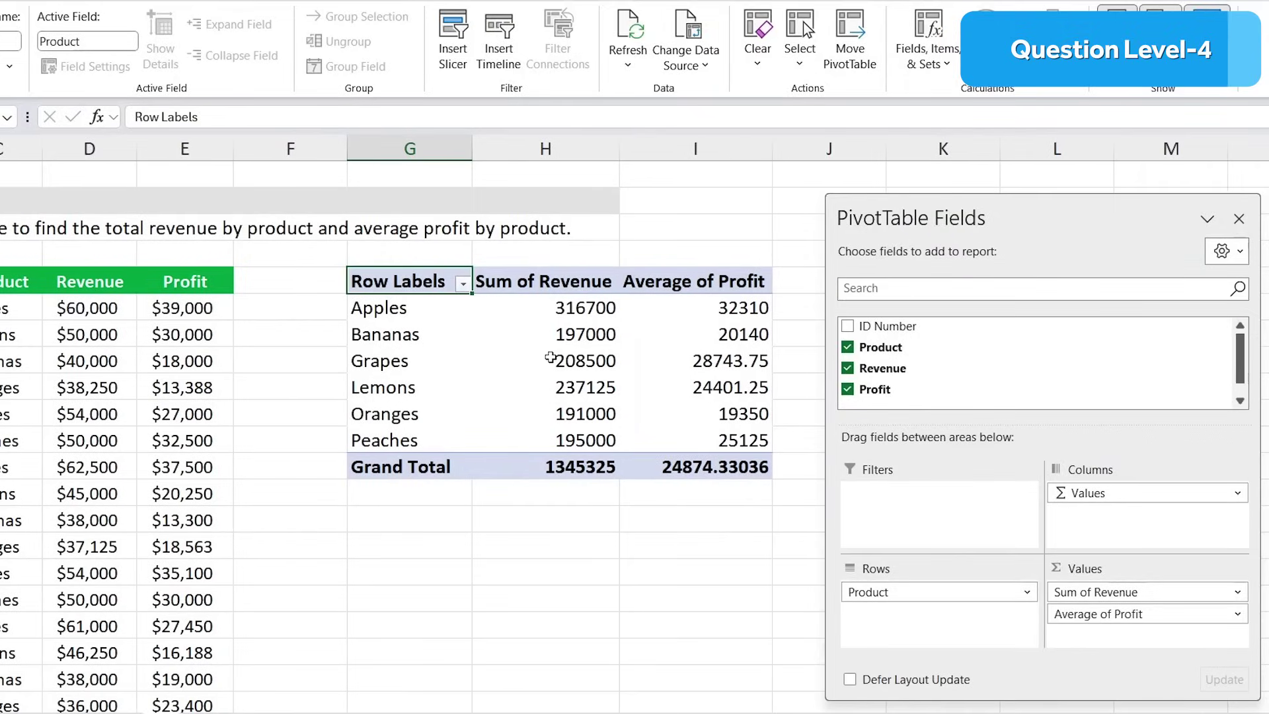
{"action": "left_click", "coordinate": [565, 408]}
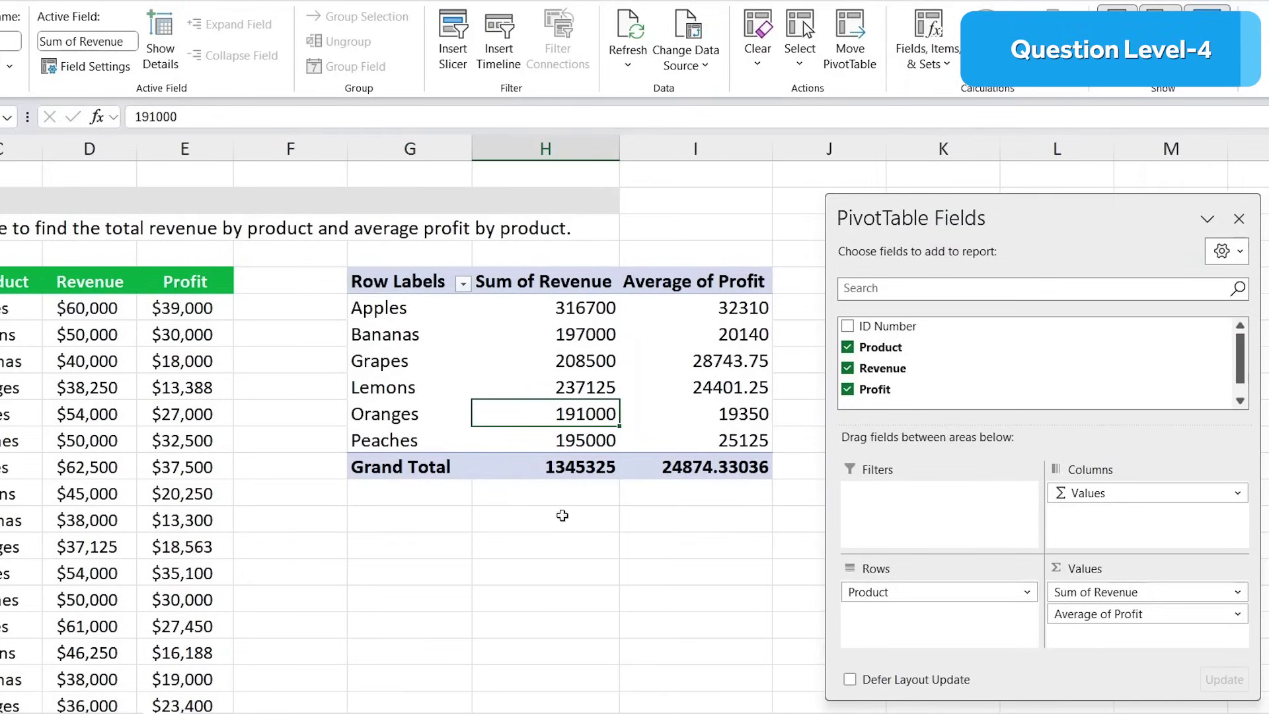
{"action": "left_click", "coordinate": [534, 282]}
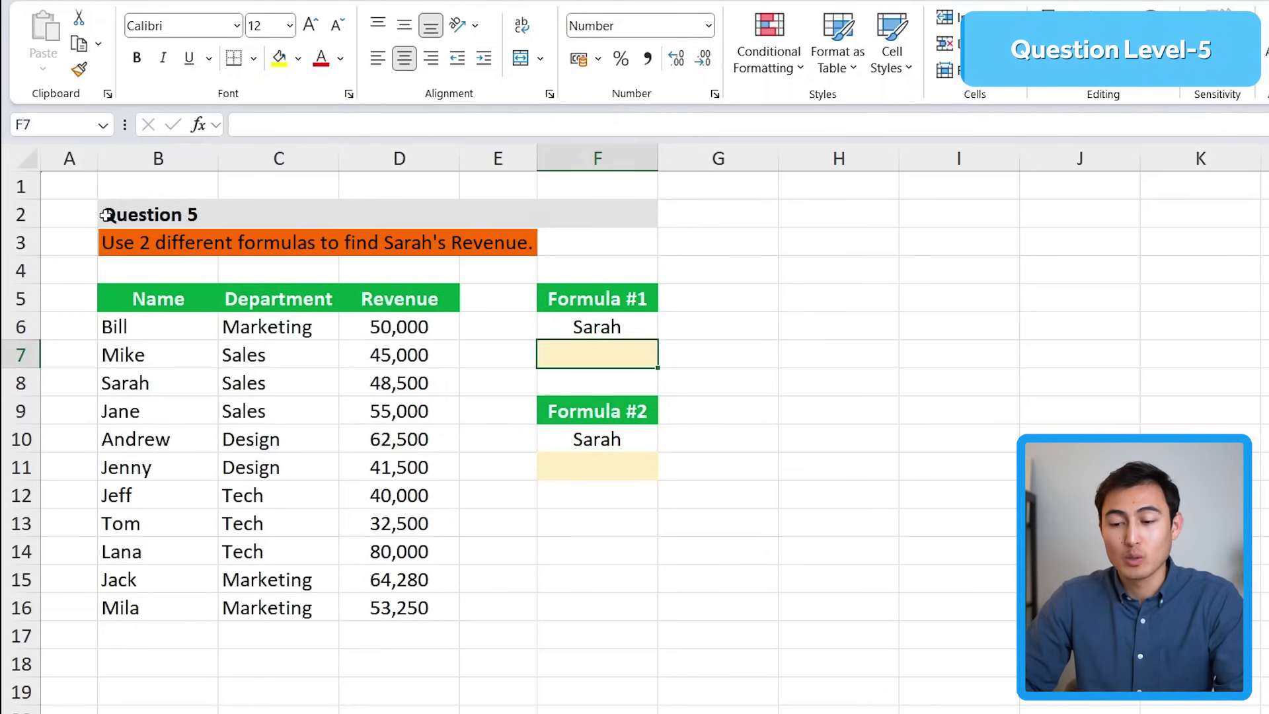
Step: Examine the Question 5 instruction in row 3 and the answer cells F7 and F11 for the two formulas
{"action": "left_click", "coordinate": [131, 238]}
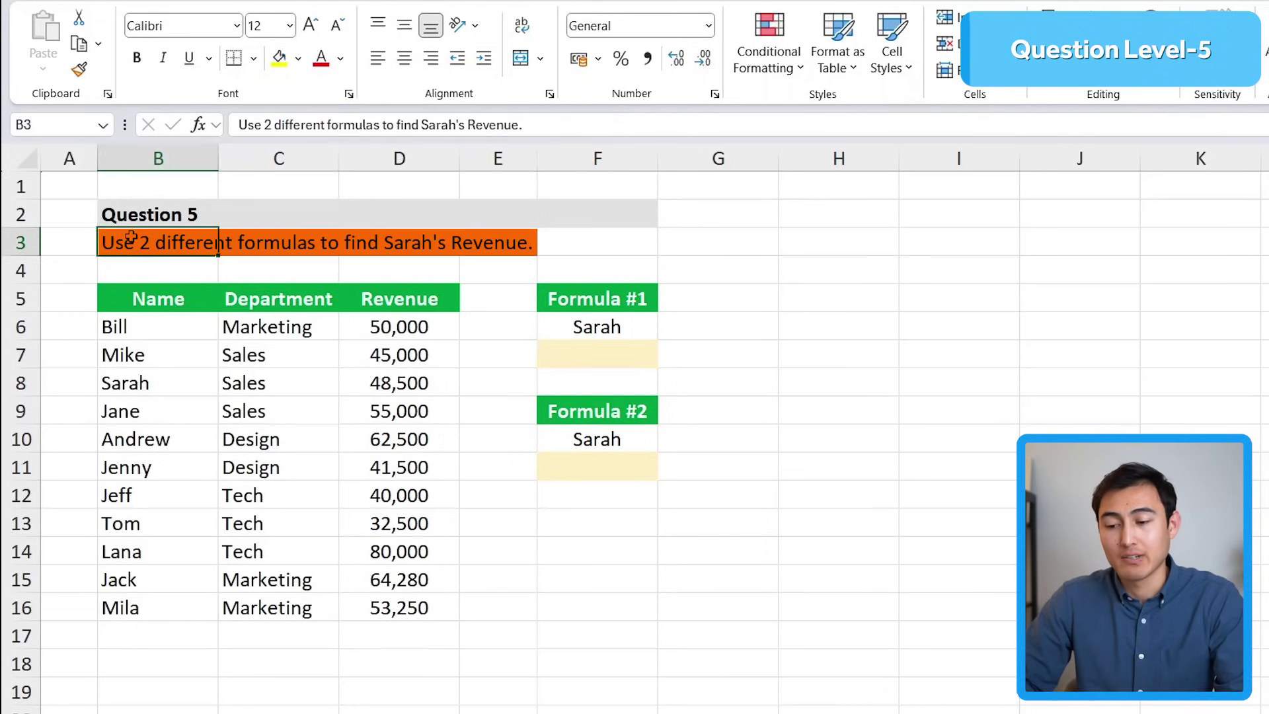
{"action": "key", "text": "Right"}
{"action": "key", "text": "Right"}
{"action": "key", "text": "Right"}
{"action": "key", "text": "Right"}
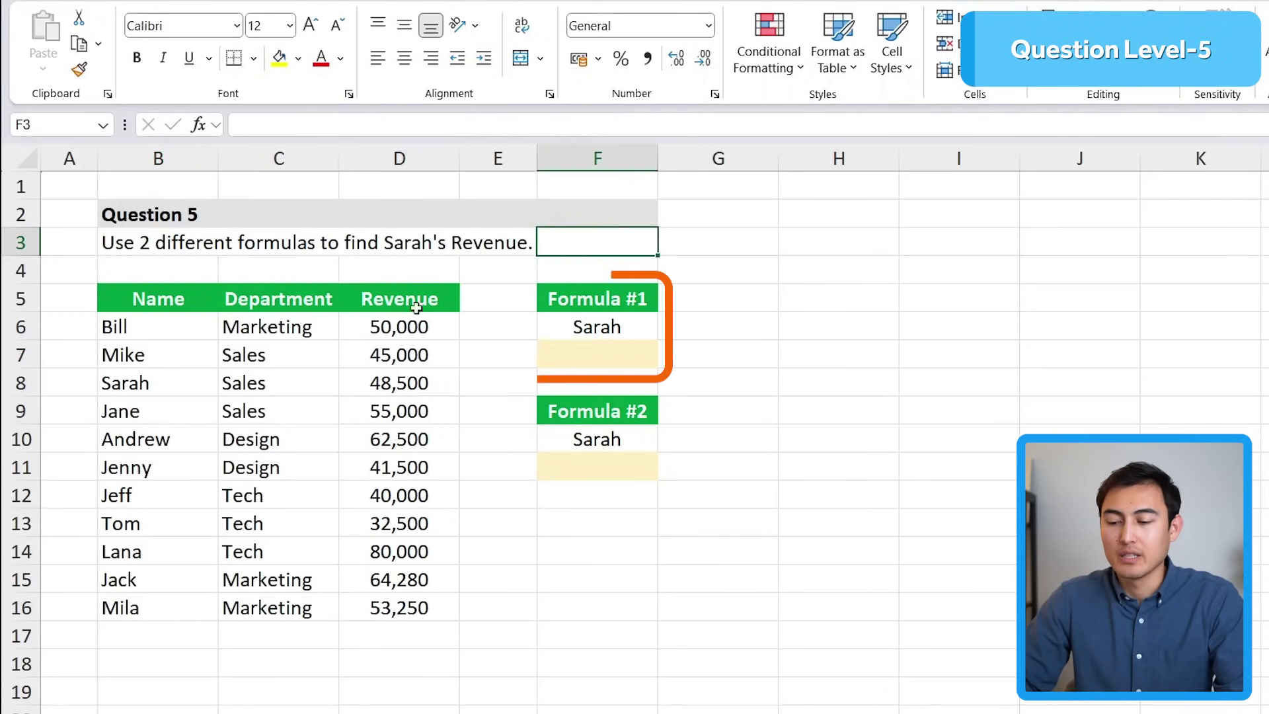
{"action": "left_click", "coordinate": [582, 358]}
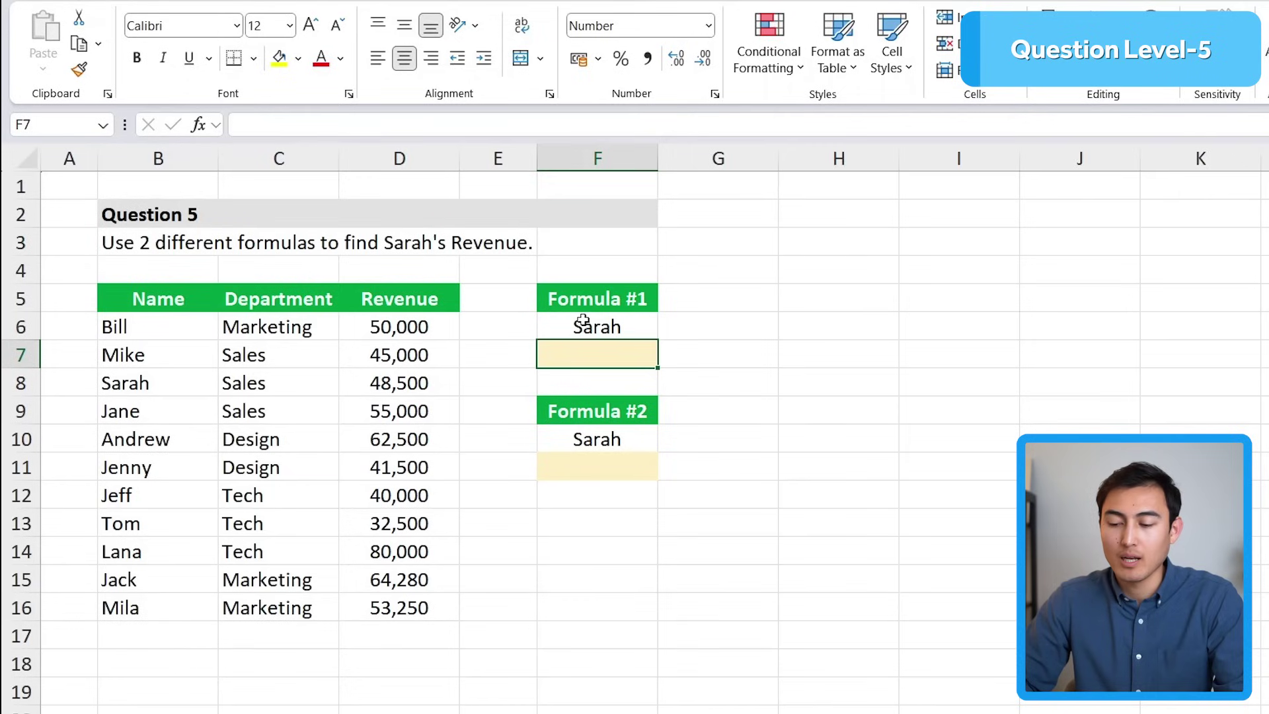
{"action": "left_click", "coordinate": [611, 468]}
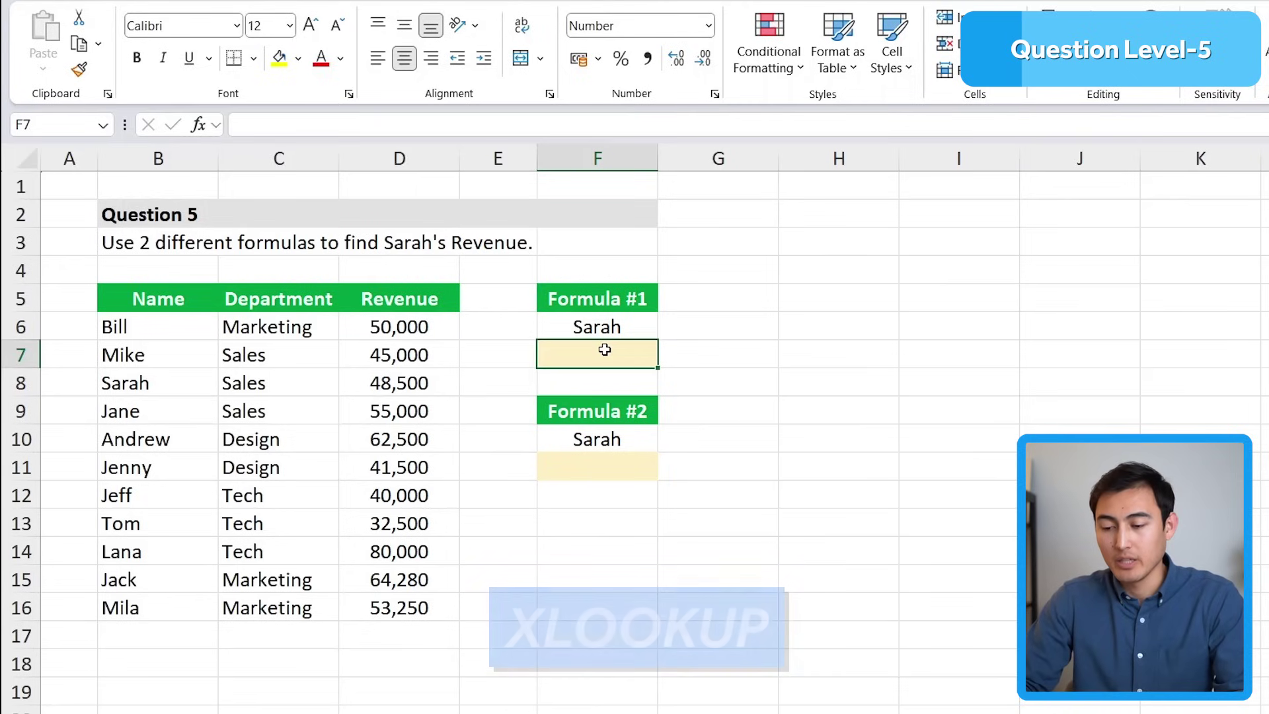
Step: Enter =XLOOKUP(F6,B6:B16,D6:D16) in F7 and check its result against the matching table row B8:D8
{"action": "type", "text": "="}
{"action": "type", "text": "x1"}
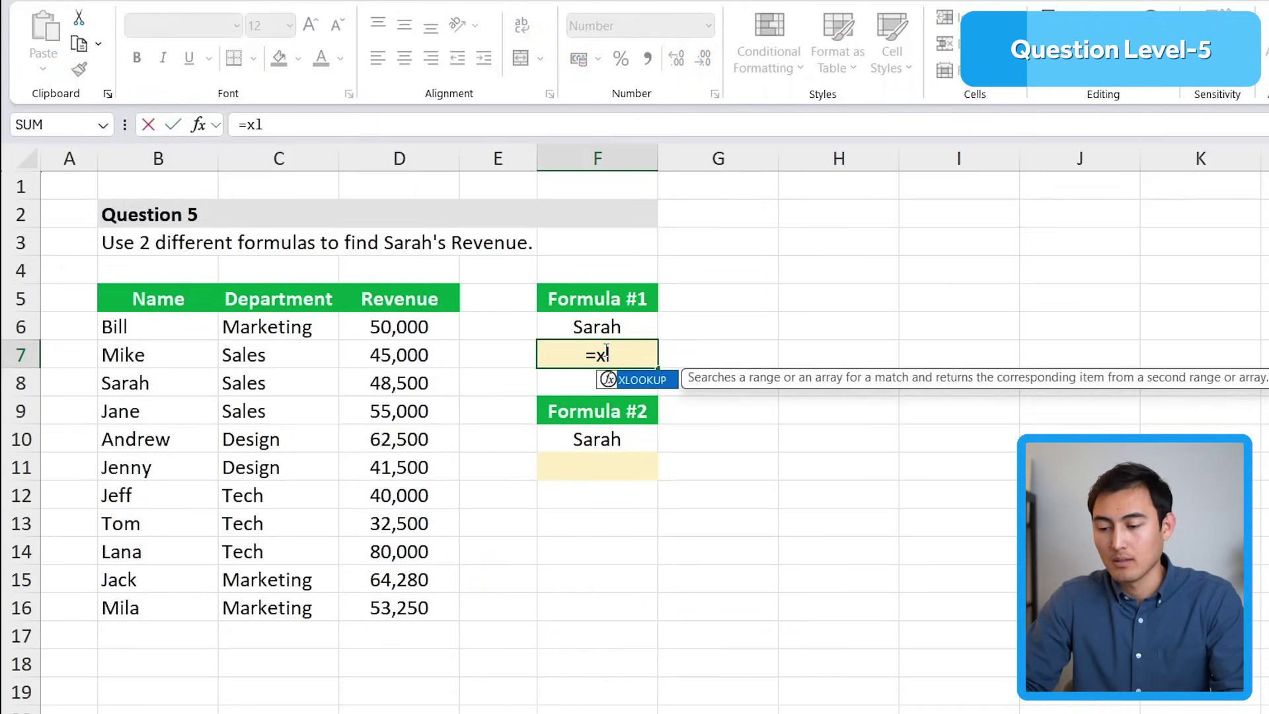
{"action": "type", "text": "o"}
{"action": "key", "text": "Tab"}
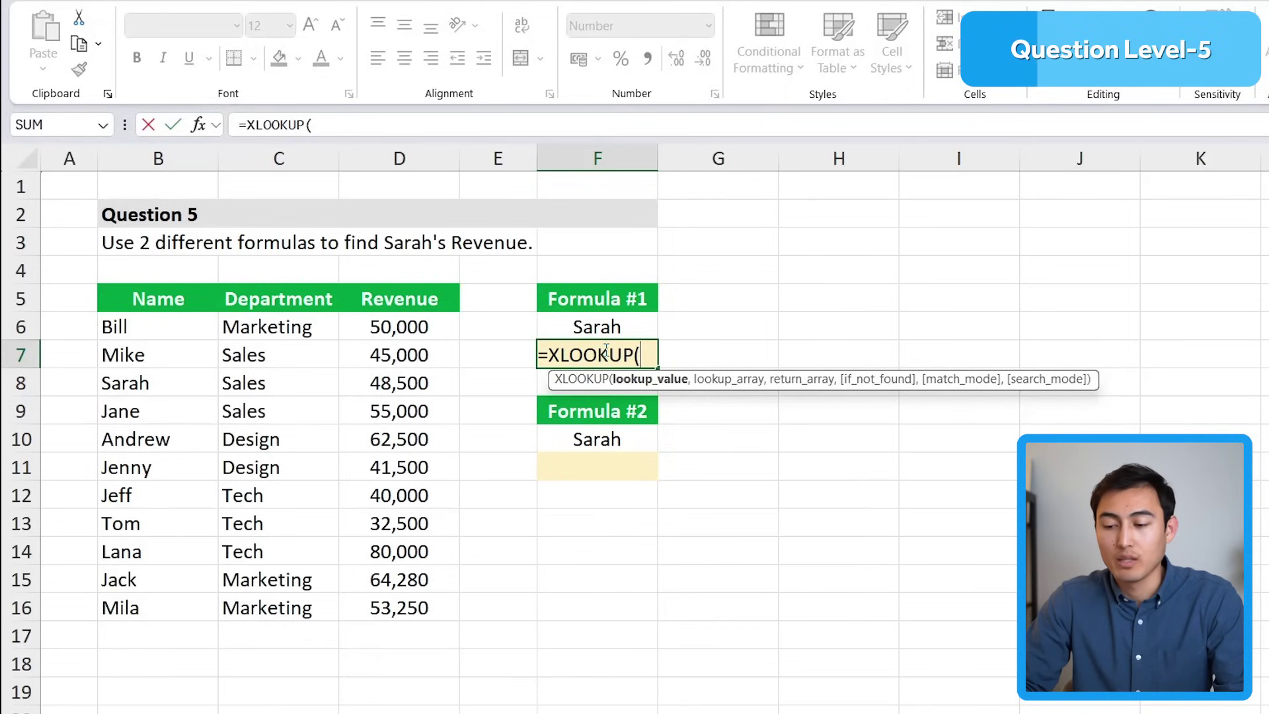
{"action": "left_click", "coordinate": [571, 330]}
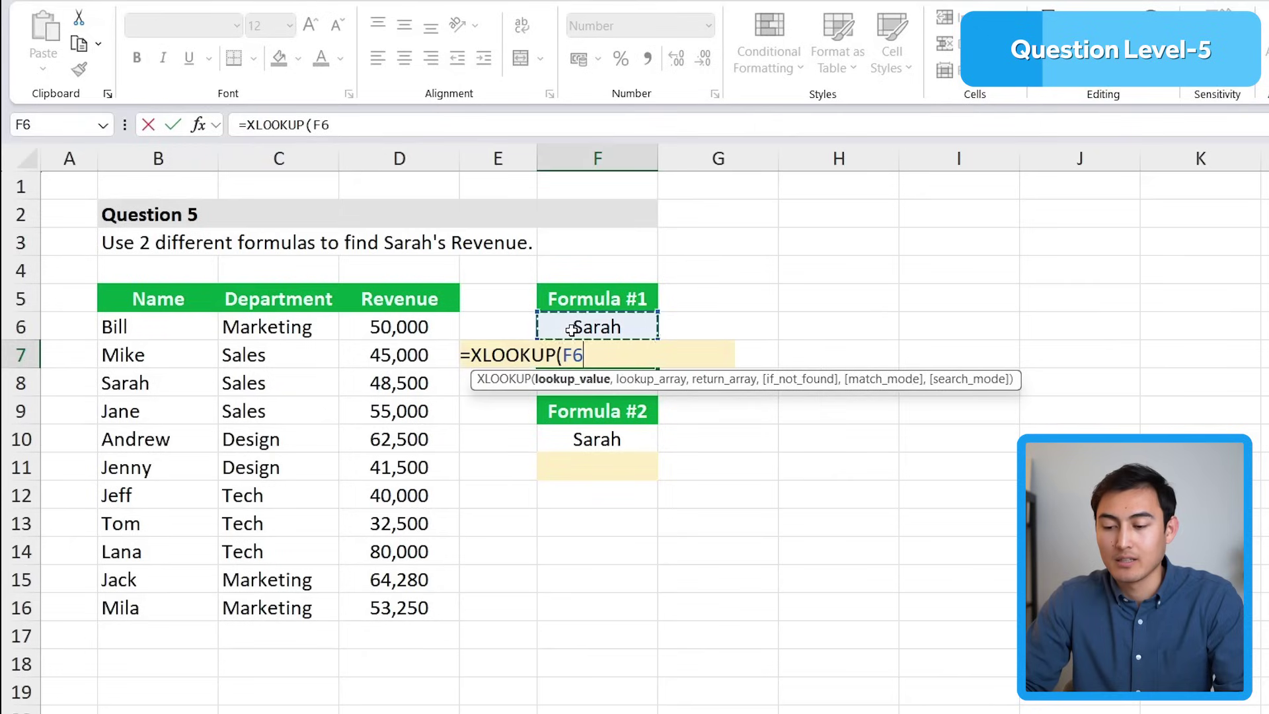
{"action": "type", "text": ","}
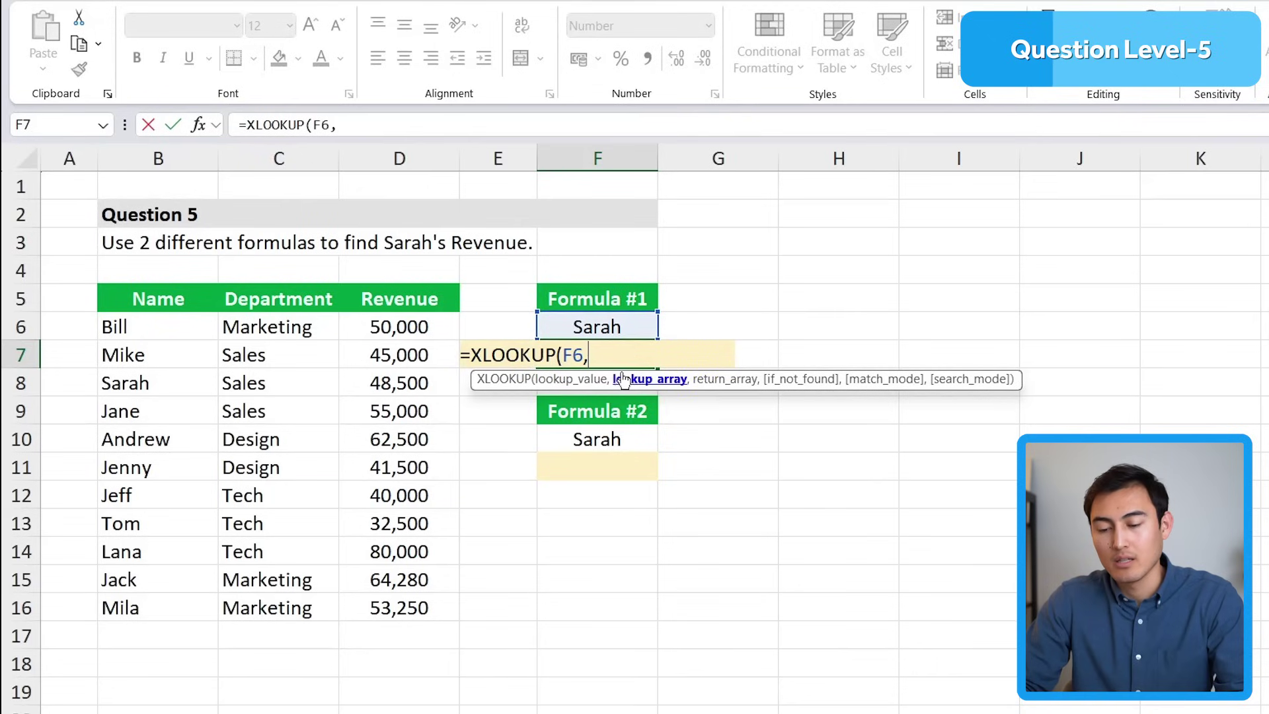
{"action": "left_click_drag", "start_coordinate": [156, 336], "coordinate": [168, 624]}
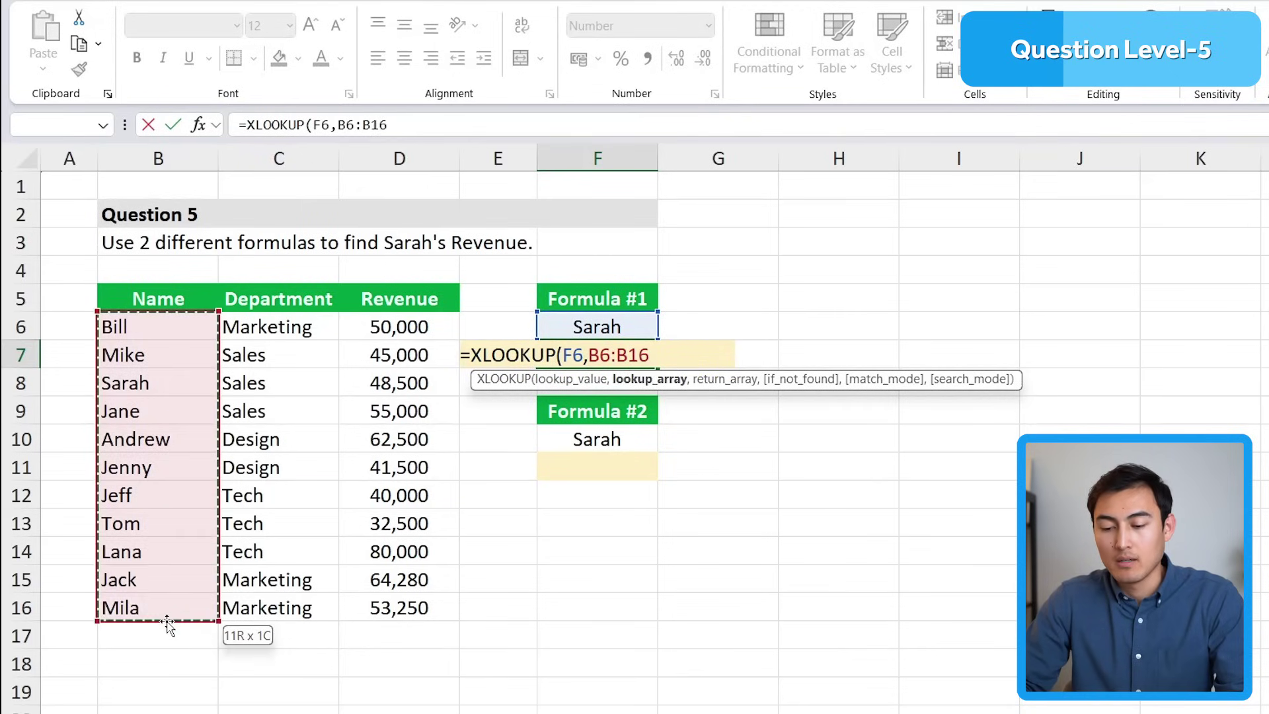
{"action": "type", "text": ","}
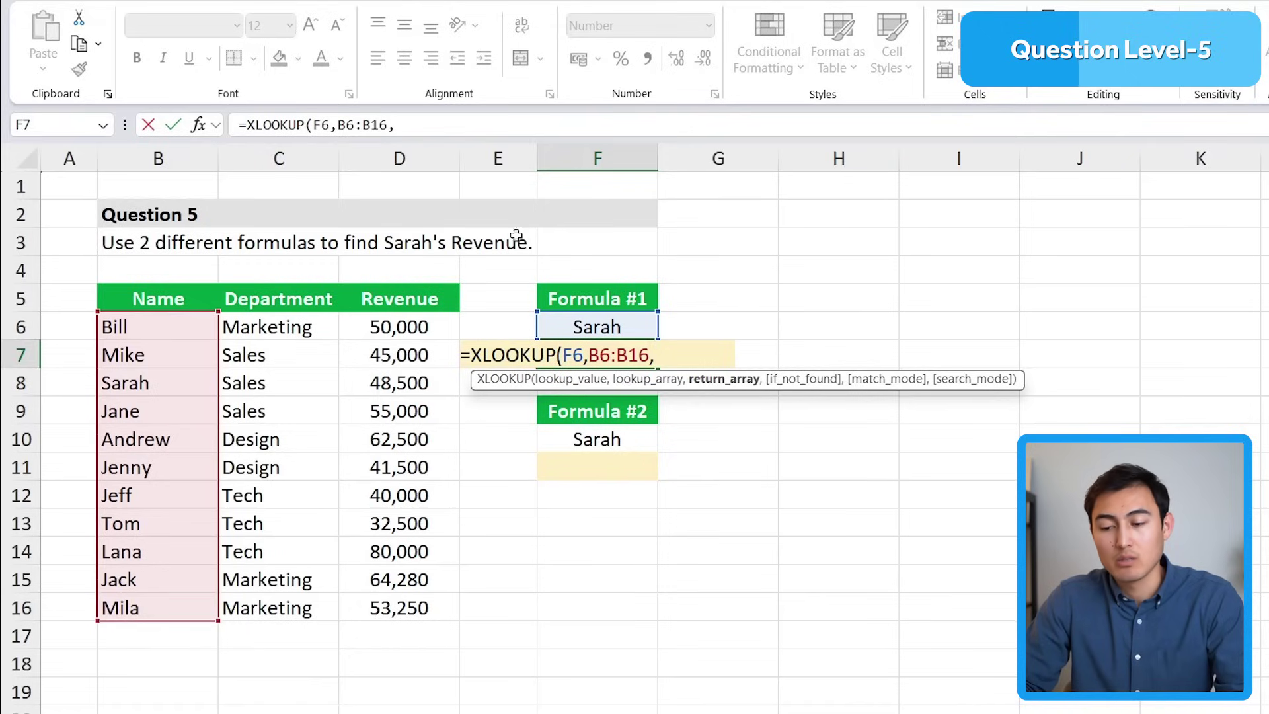
{"action": "left_click_drag", "start_coordinate": [380, 326], "coordinate": [401, 613]}
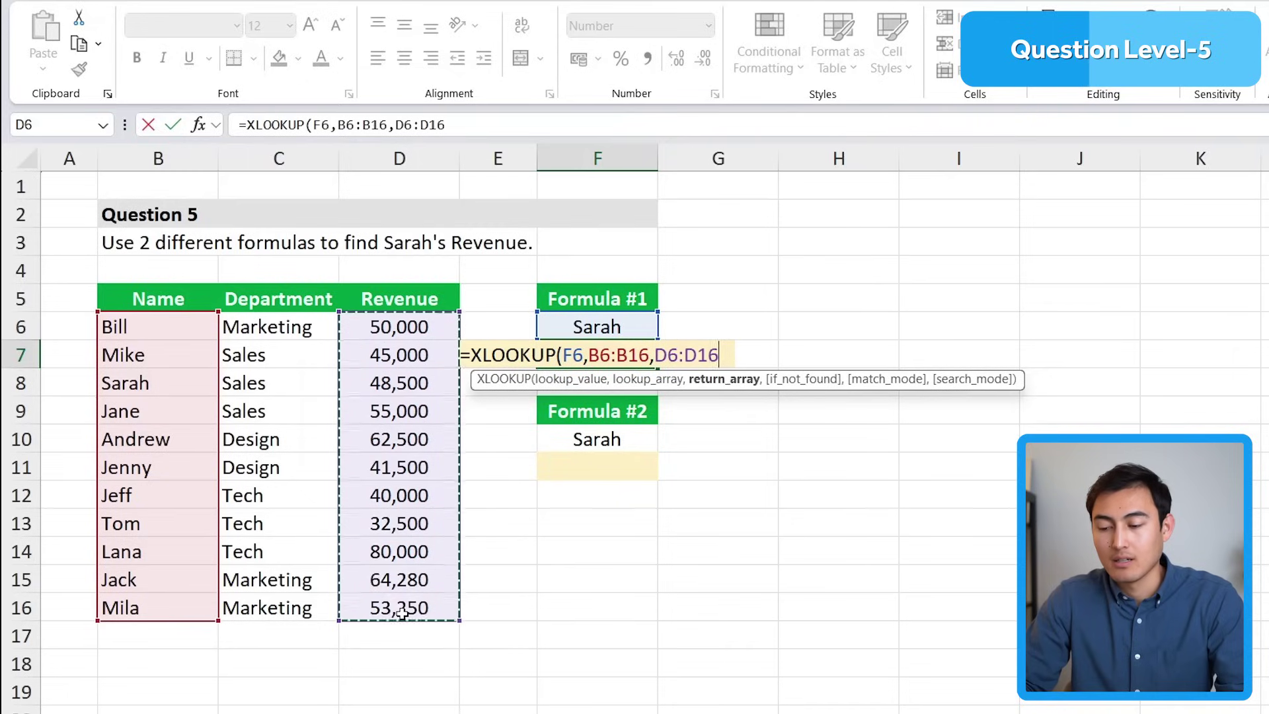
{"action": "type", "text": ")"}
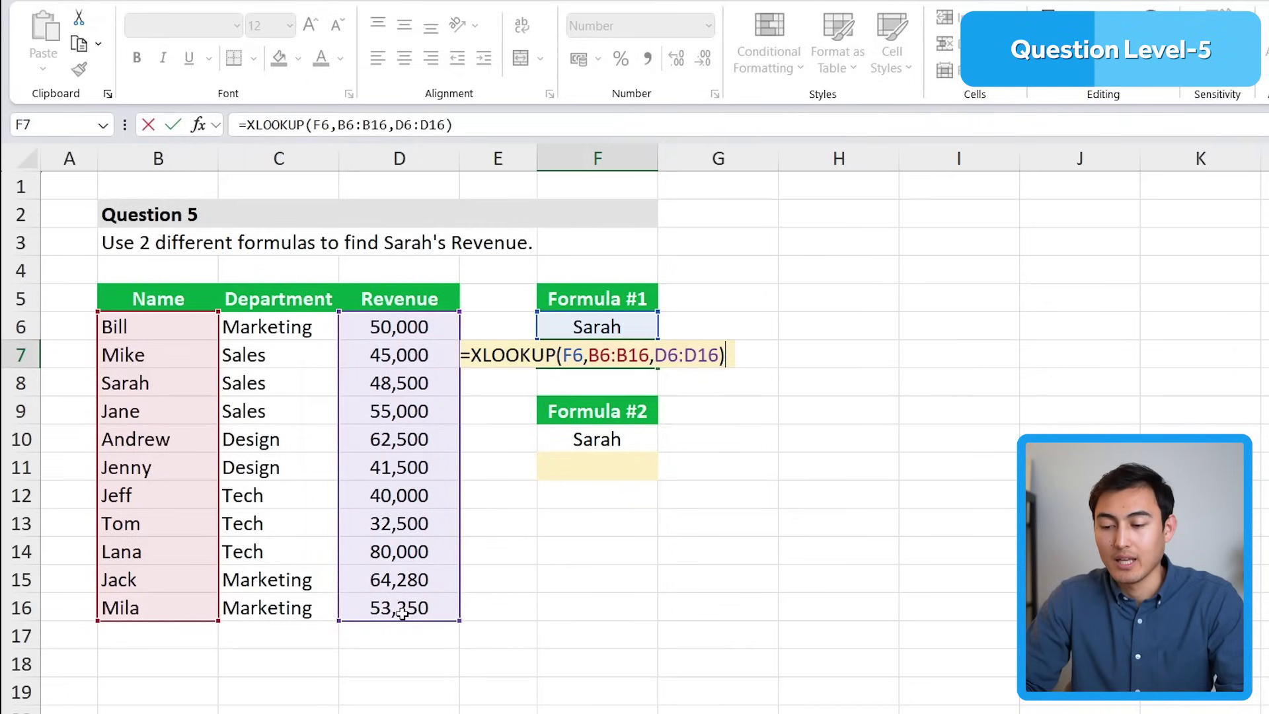
{"action": "key", "text": "Return"}
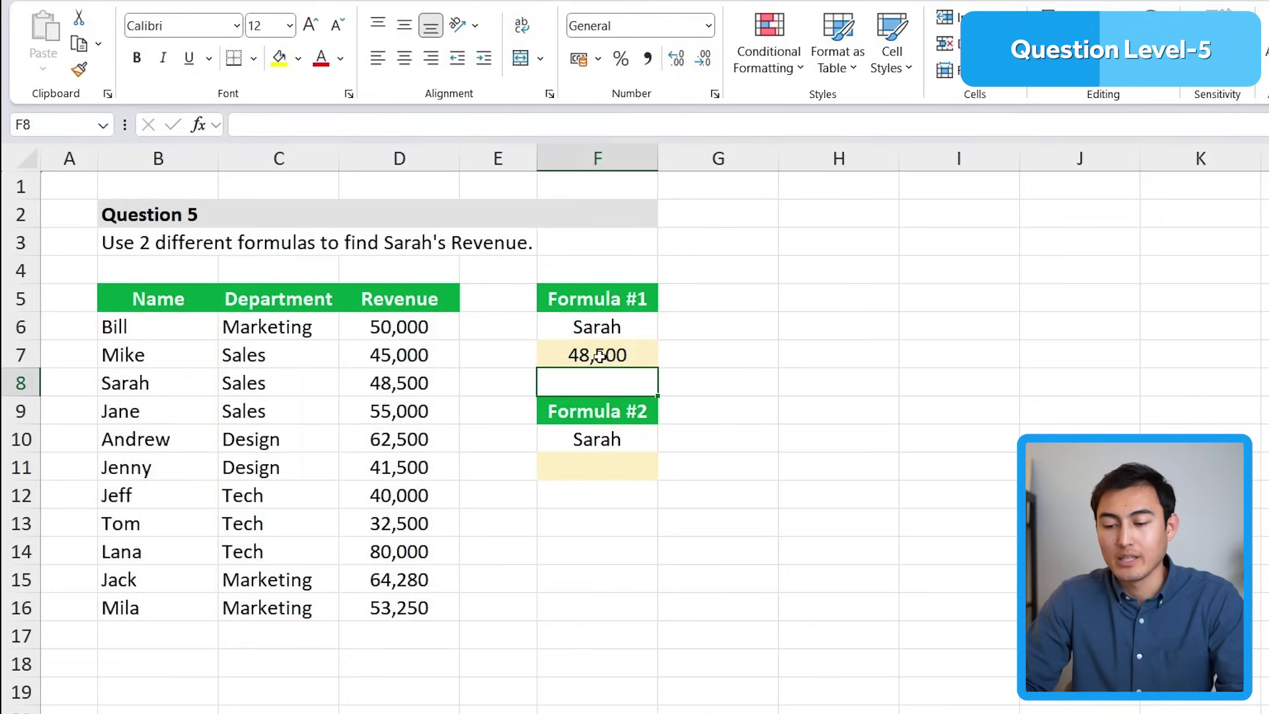
{"action": "left_click_drag", "start_coordinate": [149, 382], "coordinate": [386, 383]}
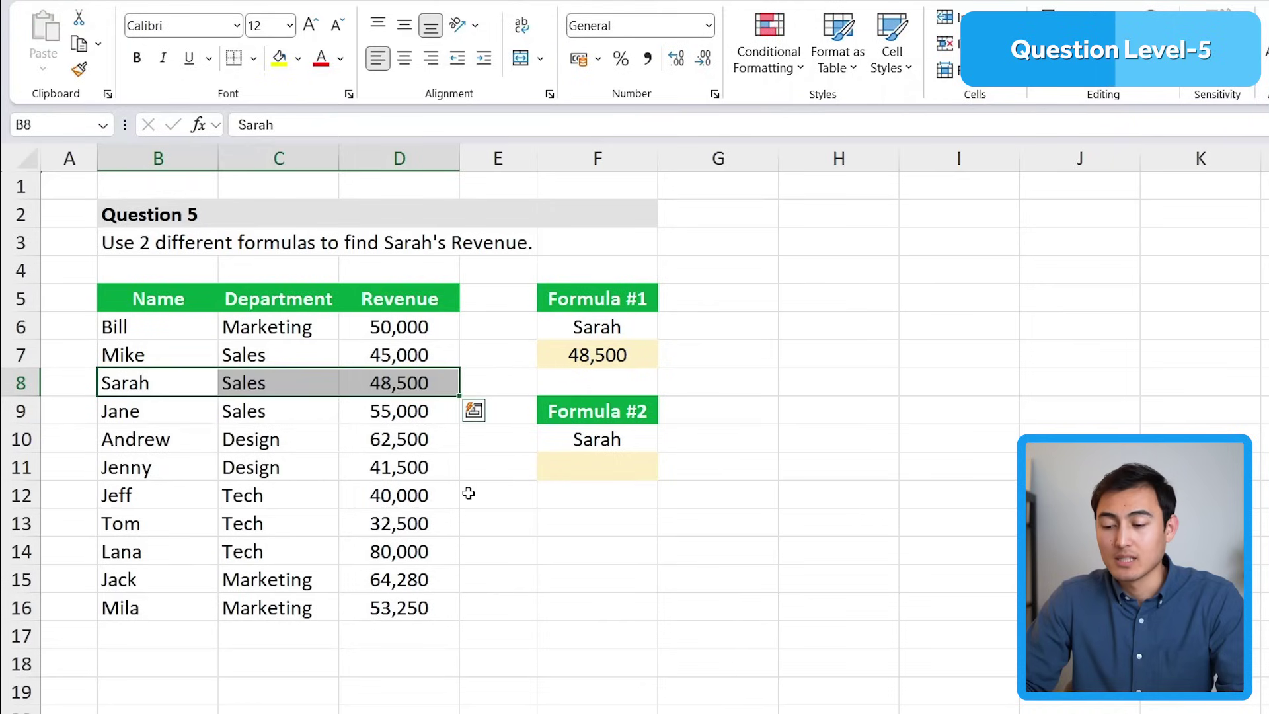
Step: Start an INDEX formula in F11 with the Revenue range D6:D16 as its array
{"action": "left_click", "coordinate": [576, 461]}
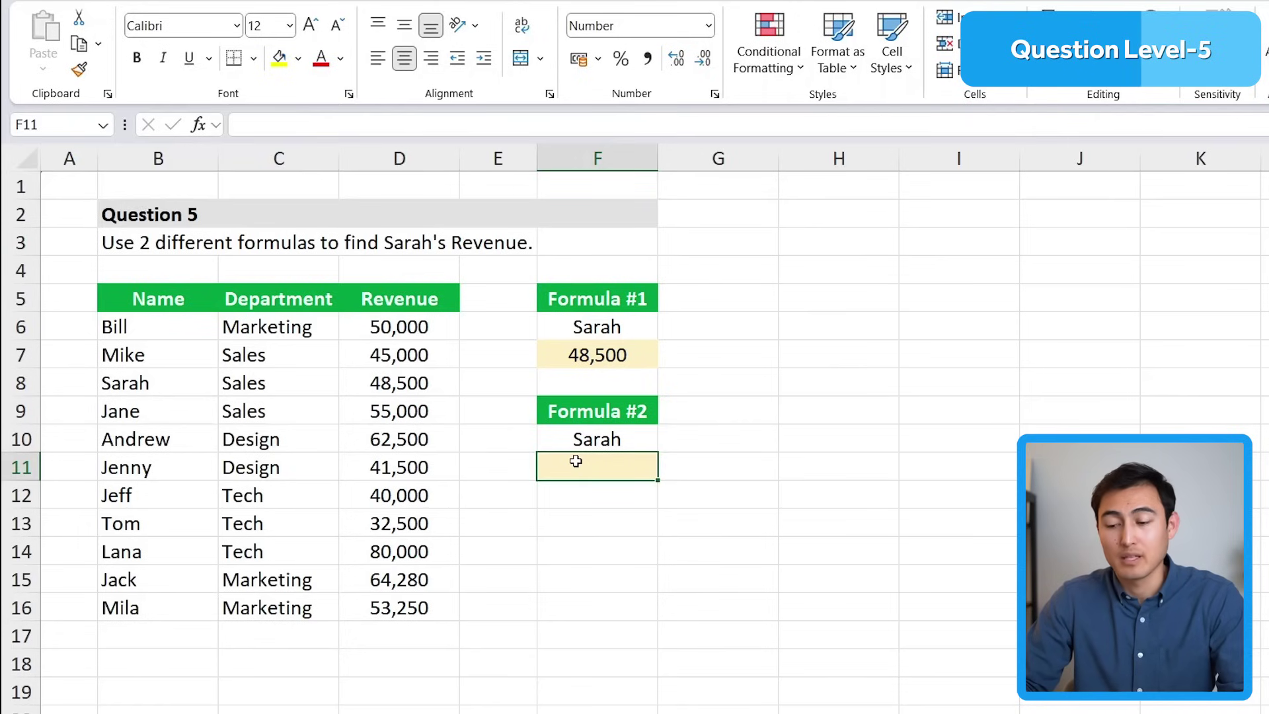
{"action": "type", "text": "="}
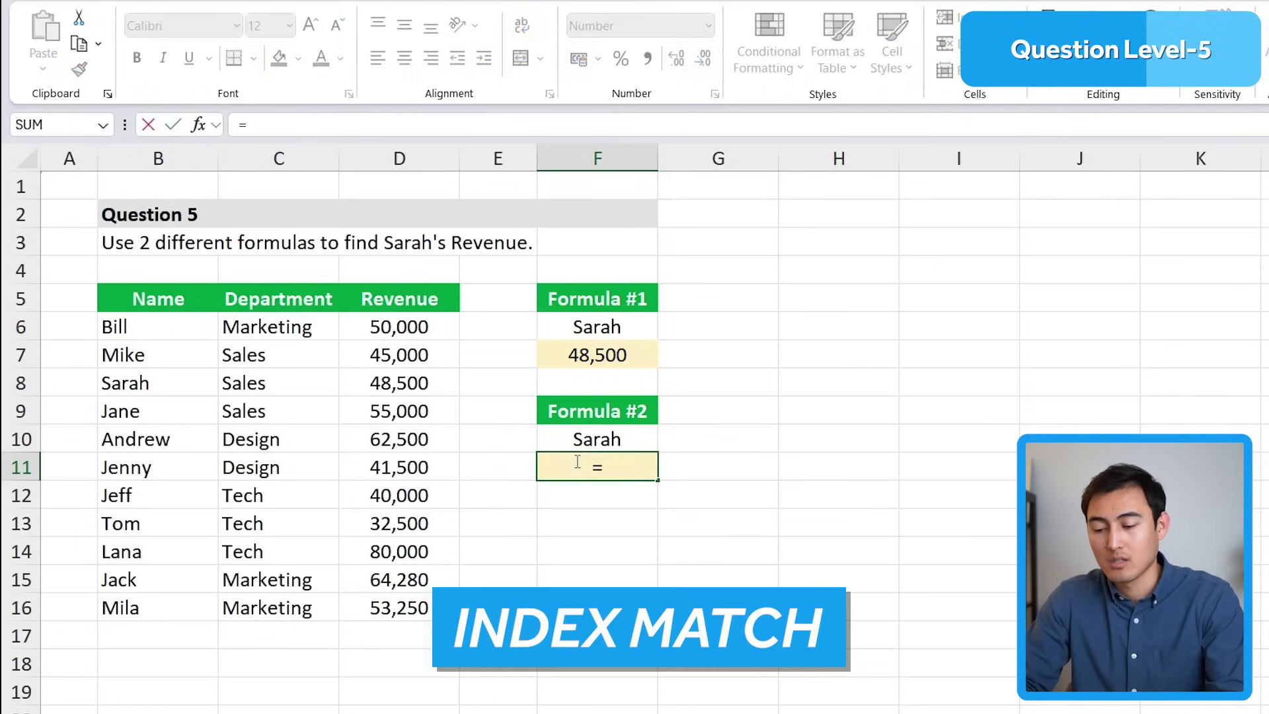
{"action": "type", "text": "inde"}
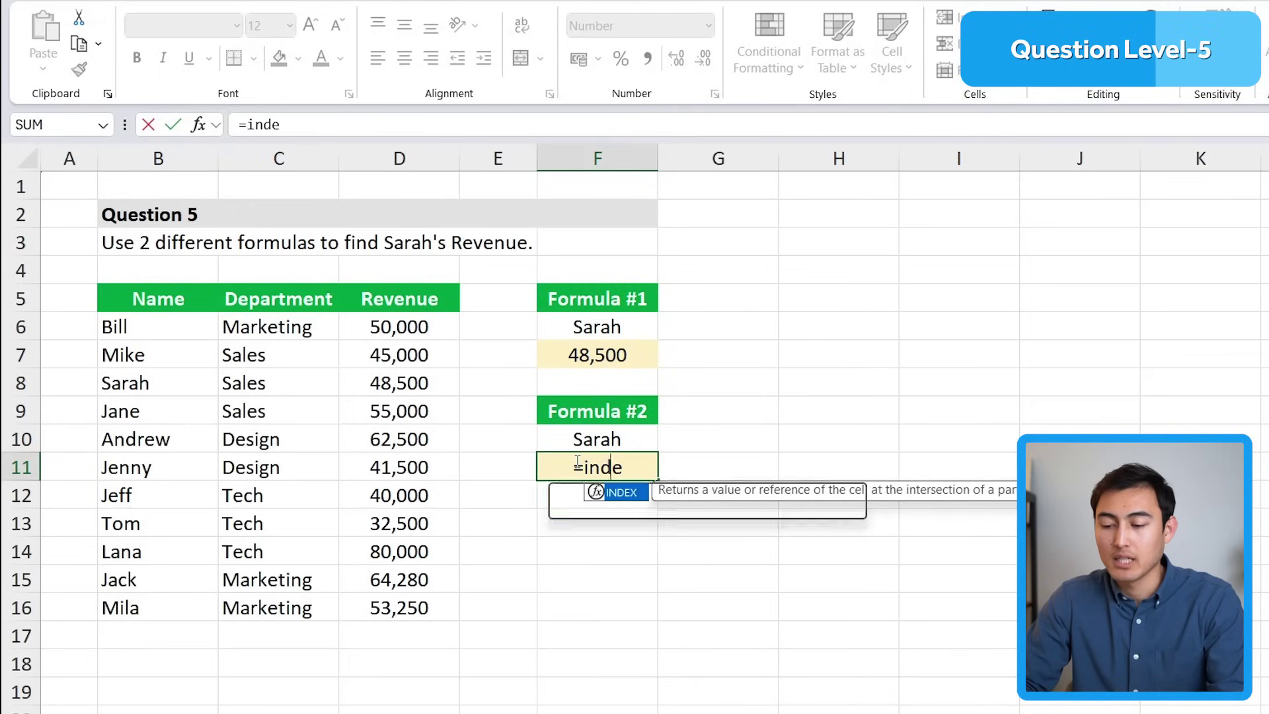
{"action": "key", "text": "Tab"}
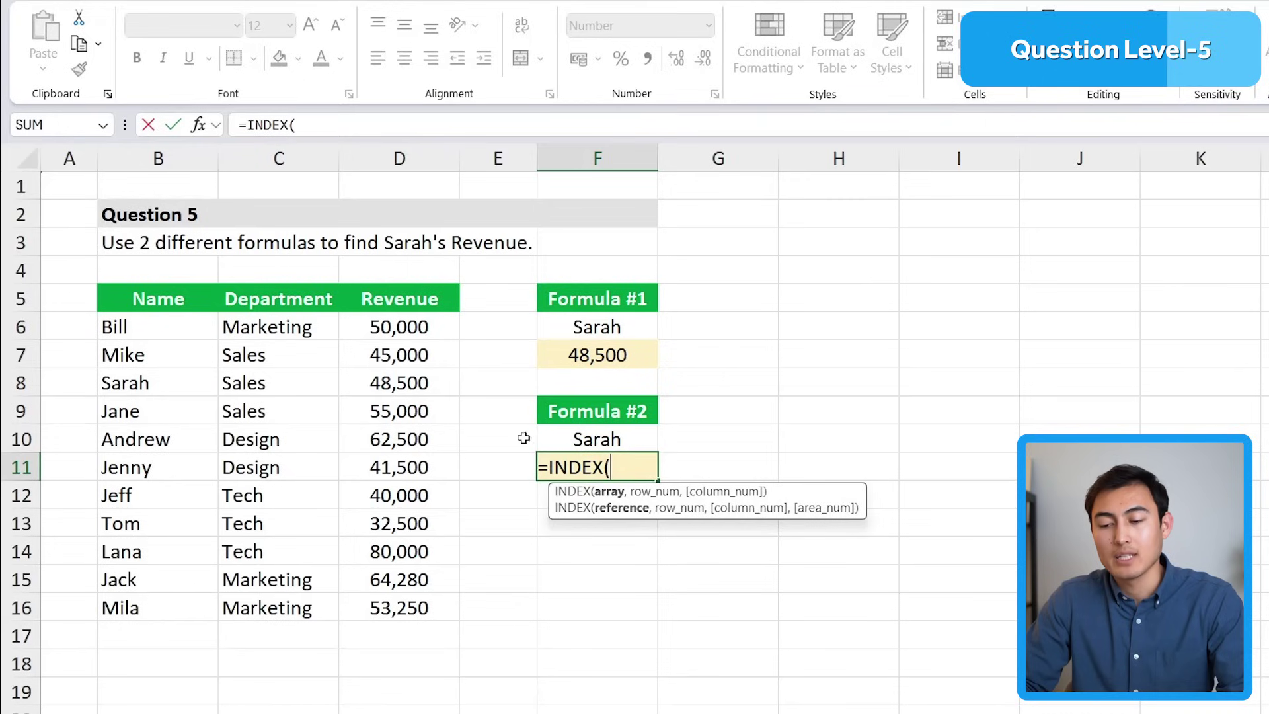
{"action": "left_click_drag", "start_coordinate": [358, 320], "coordinate": [390, 605]}
{"action": "type", "text": ","}
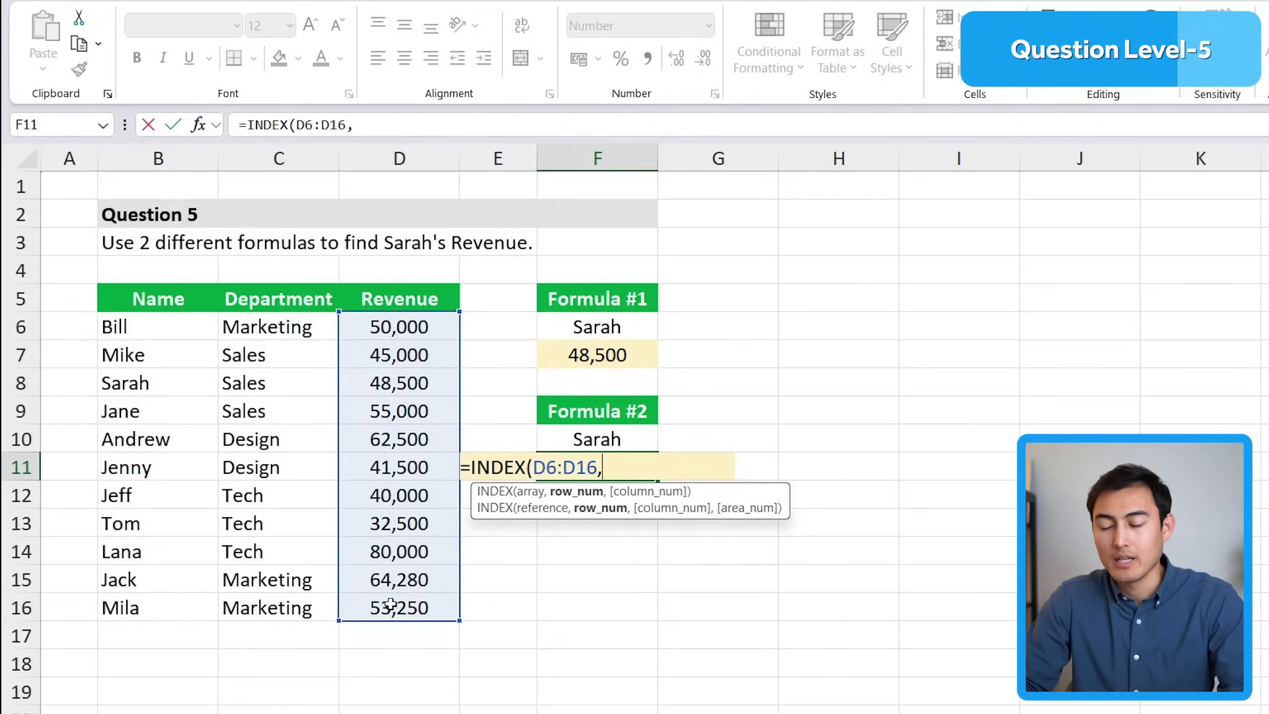
Step: Nest a MATCH function as the INDEX row number in F11, looking up F10 in the Name range B6:B16
{"action": "type", "text": "m"}
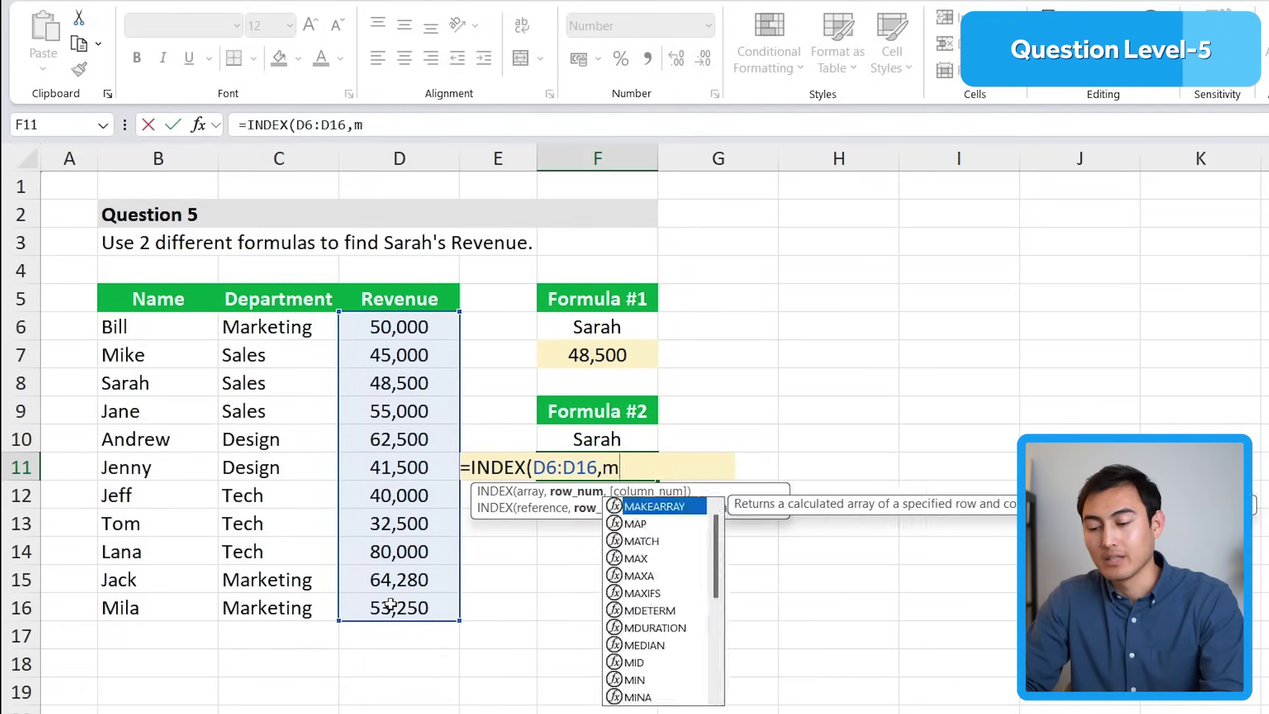
{"action": "type", "text": "at"}
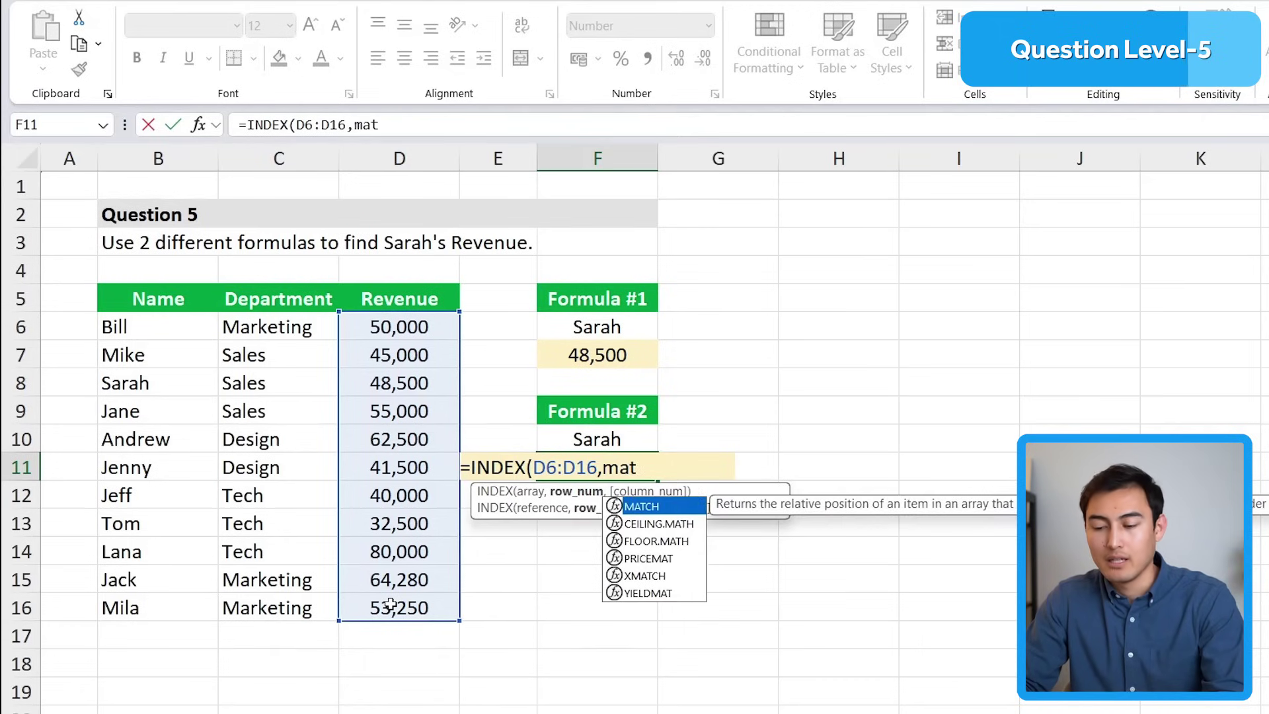
{"action": "key", "text": "Tab"}
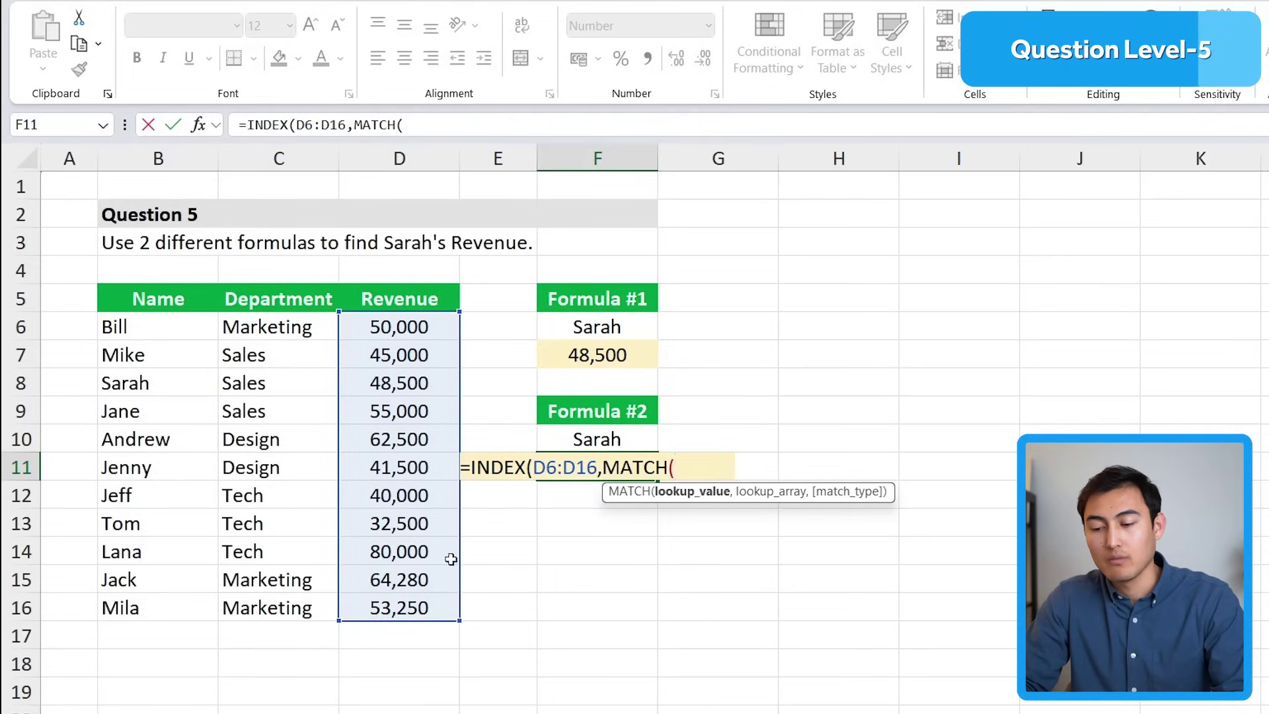
{"action": "left_click", "coordinate": [577, 439]}
{"action": "type", "text": ","}
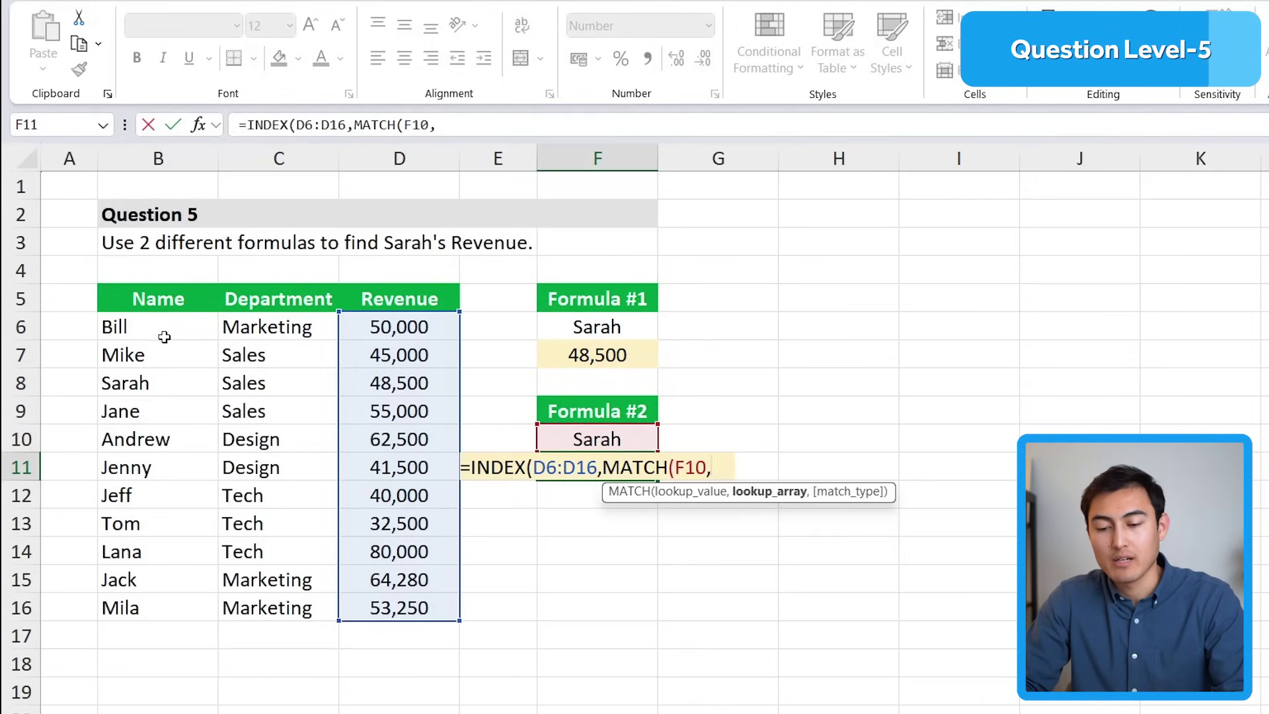
{"action": "left_click_drag", "start_coordinate": [164, 336], "coordinate": [168, 609]}
{"action": "type", "text": ","}
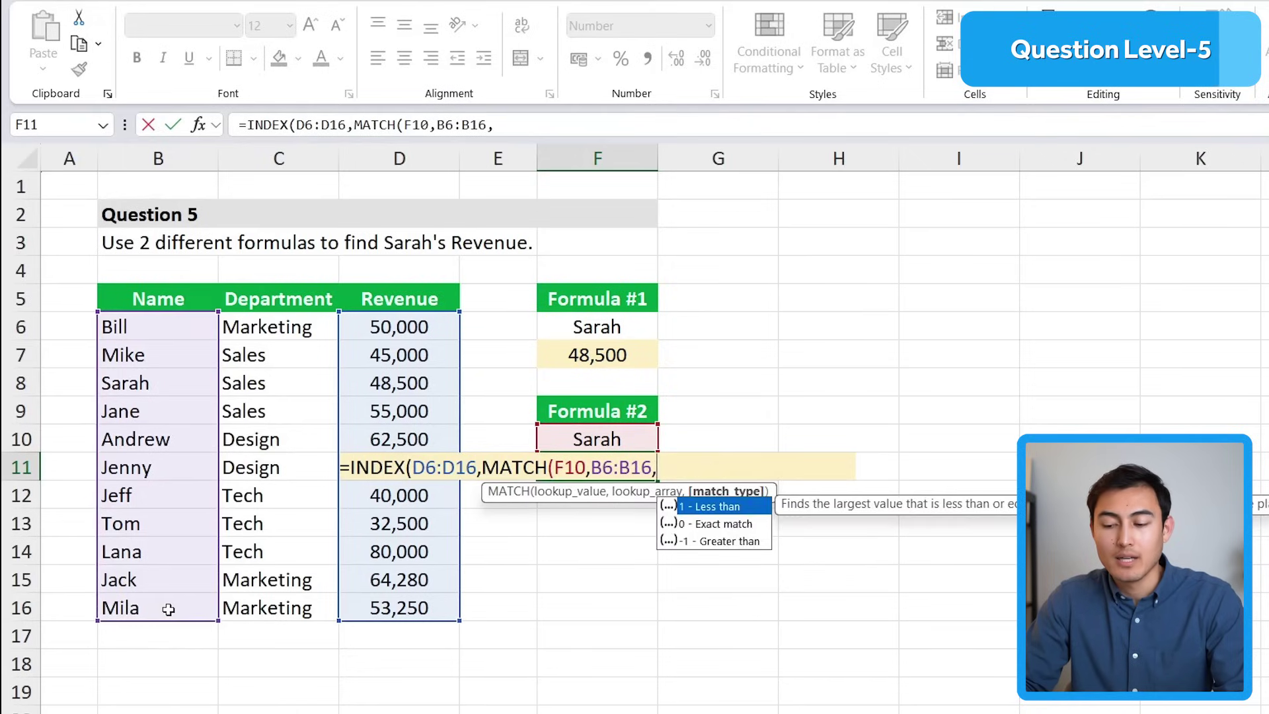
Step: Set the MATCH type to 0 for an exact match and complete the formula =INDEX(D6:D16,MATCH(F10,B6:B16,0)) in F11
{"action": "key", "text": "Down"}
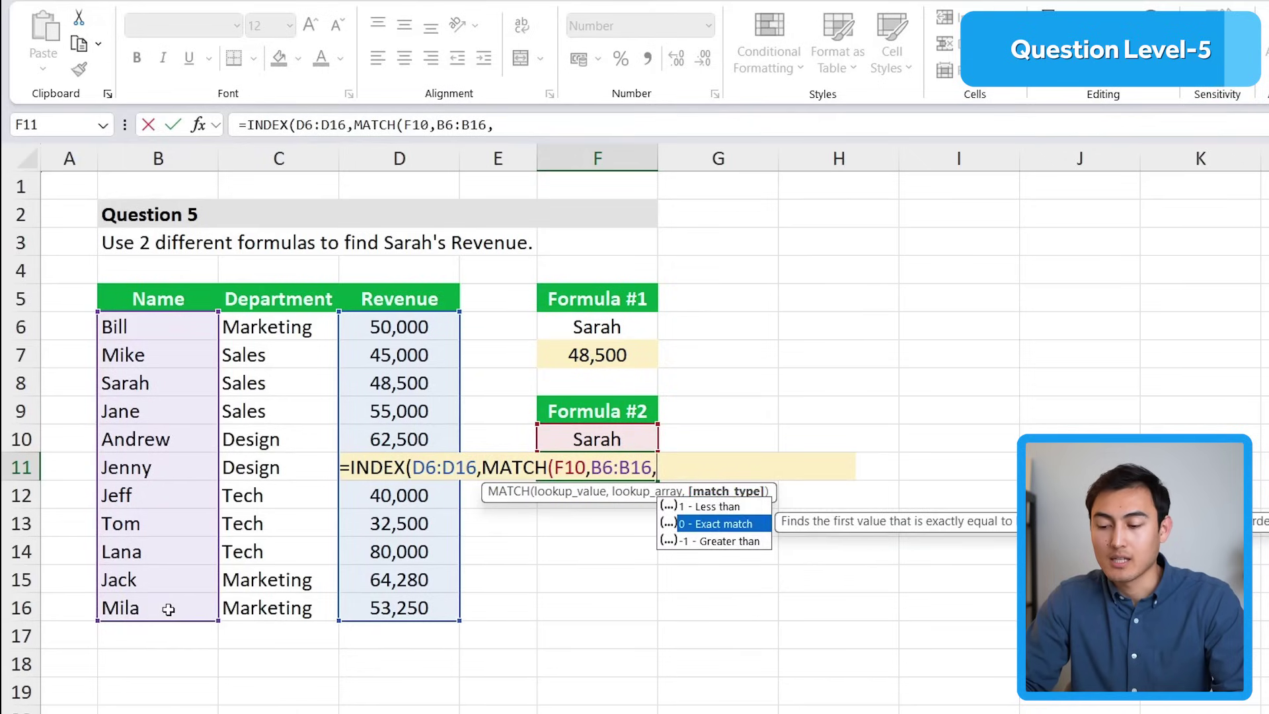
{"action": "type", "text": "0"}
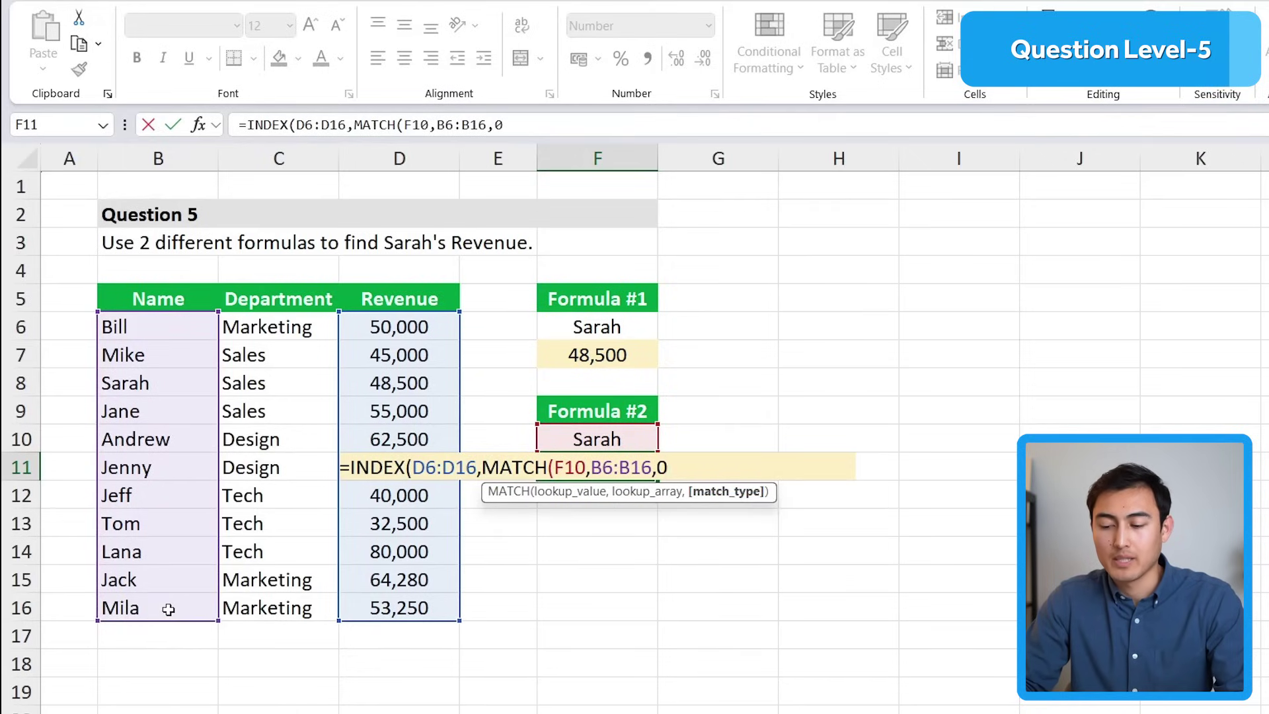
{"action": "type", "text": ")"}
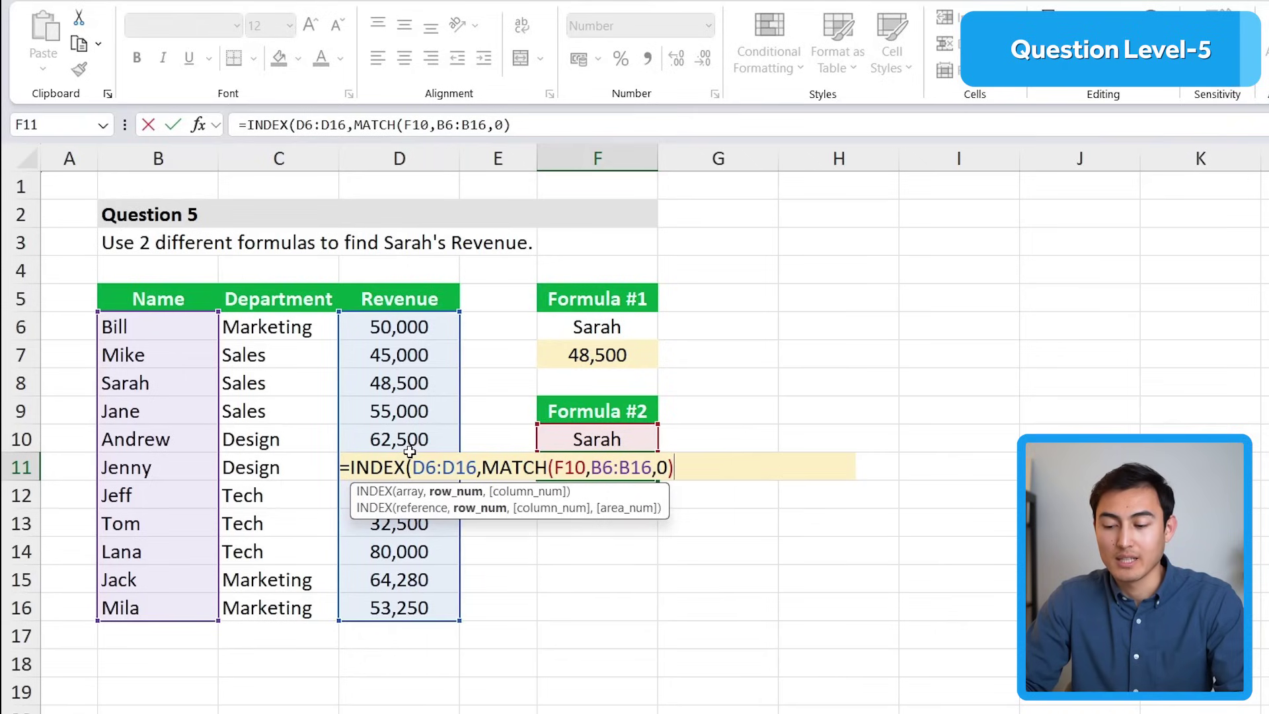
{"action": "type", "text": ")"}
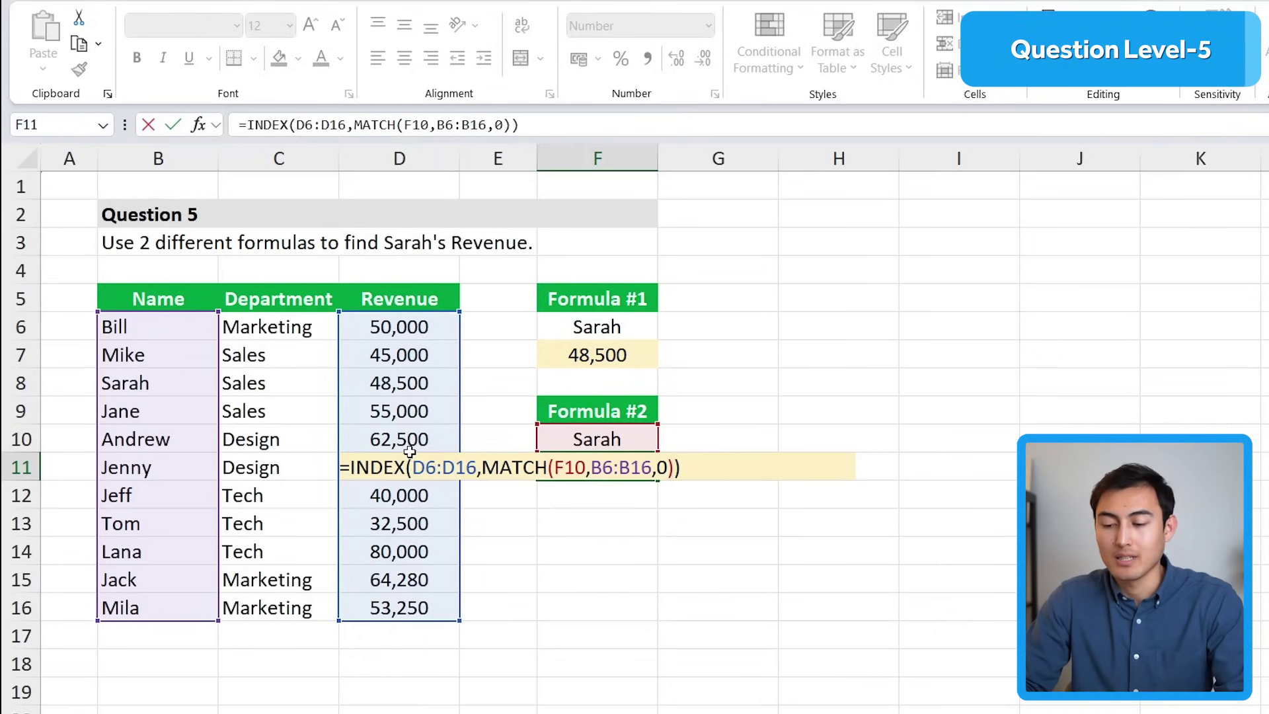
{"action": "key", "text": "Return"}
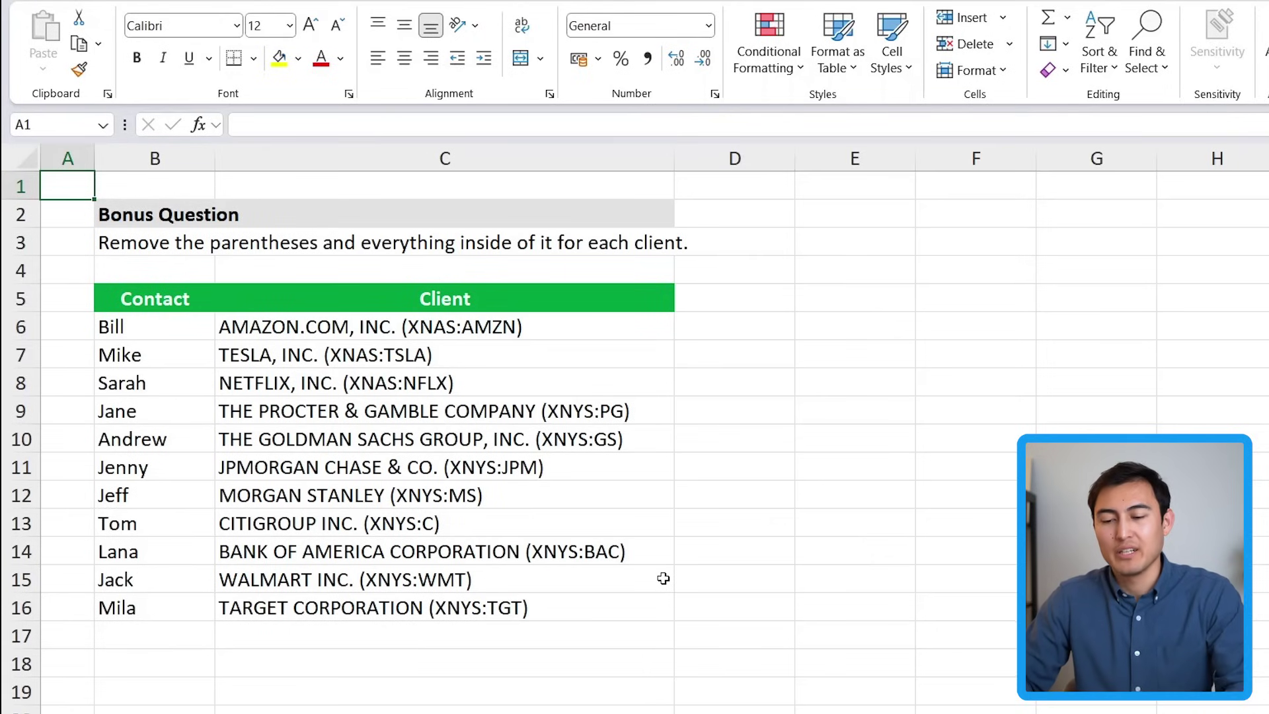
Step: Examine the Bonus Question instruction in B3 and the first client entries in C6 and C7
{"action": "key", "text": "Down"}
{"action": "key", "text": "Right"}
{"action": "key", "text": "Down"}
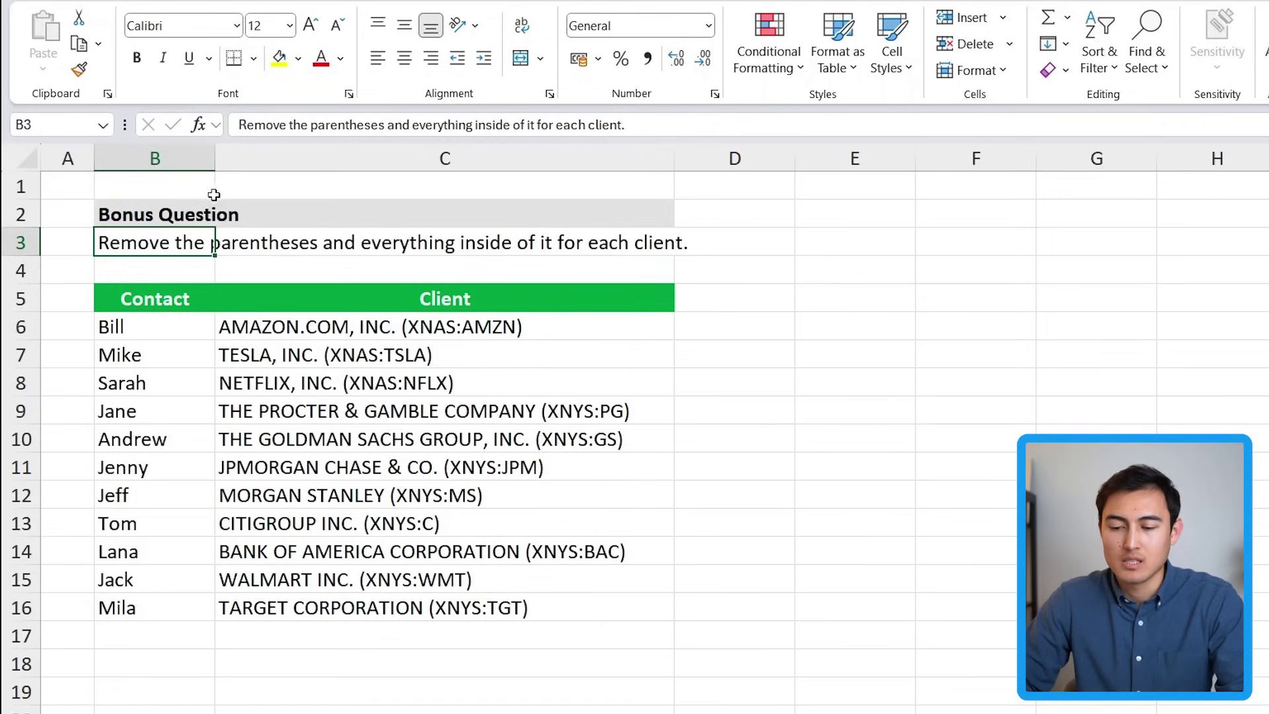
{"action": "left_click", "coordinate": [306, 331]}
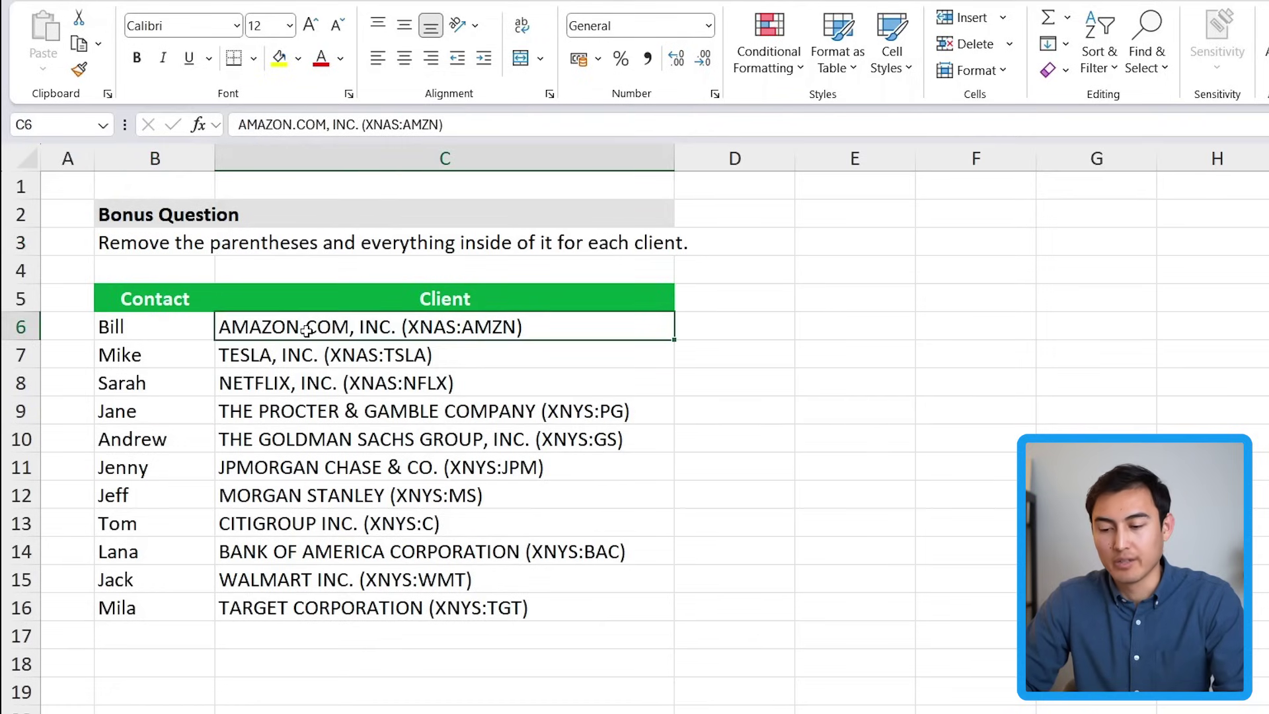
{"action": "key", "text": "Down"}
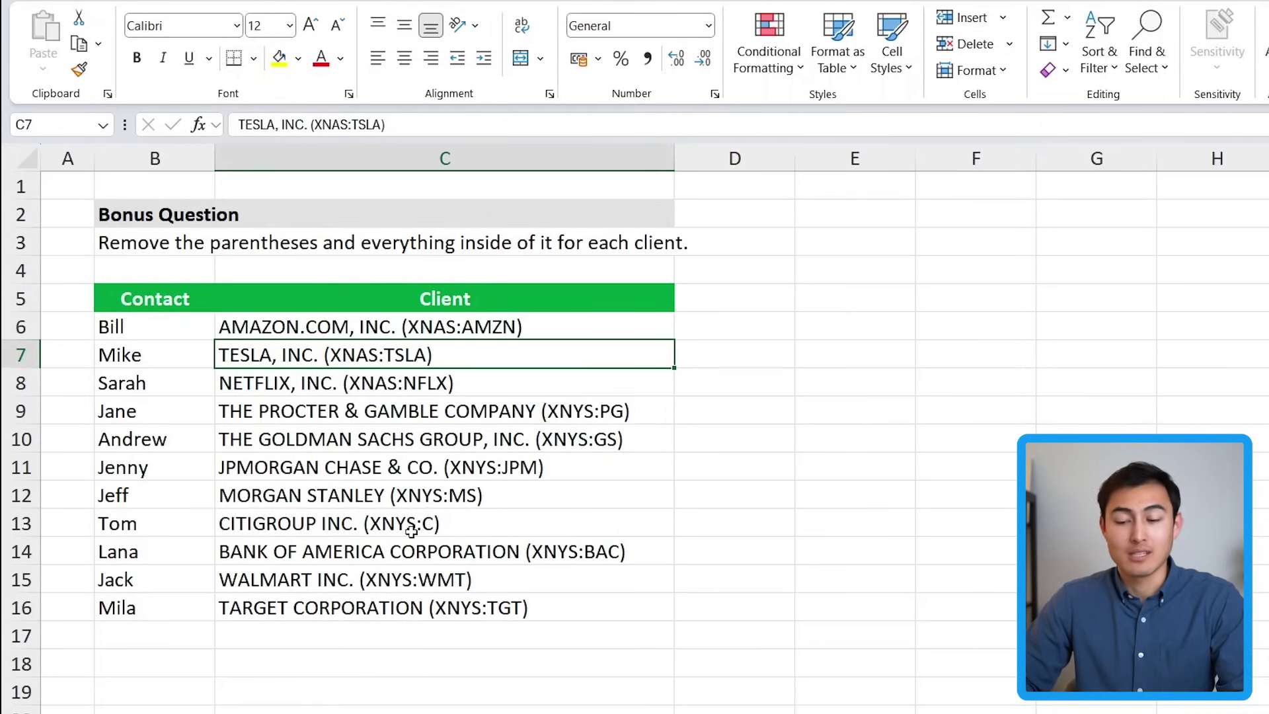
Step: Select the client entries C6:C16 and open Find and Replace in replace mode for that range
{"action": "key", "text": "Up"}
{"action": "key", "text": "ctrl+shift+Down"}
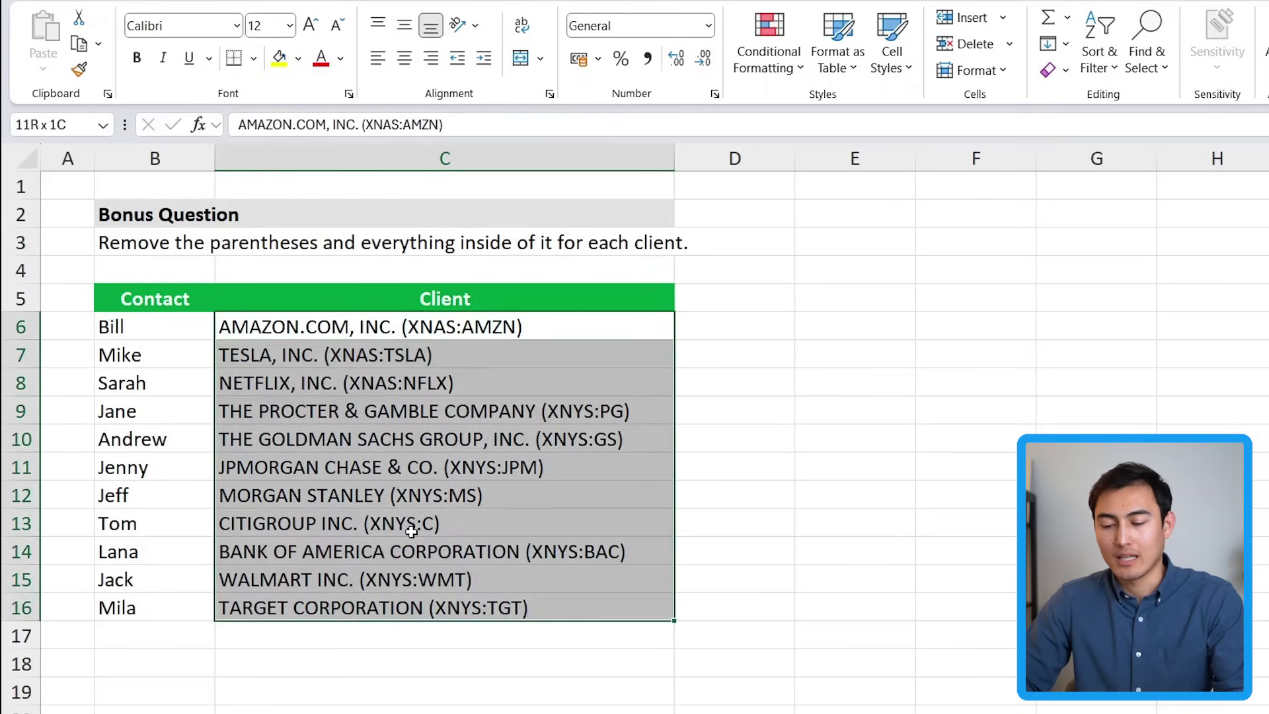
{"action": "key", "text": "ctrl+h"}
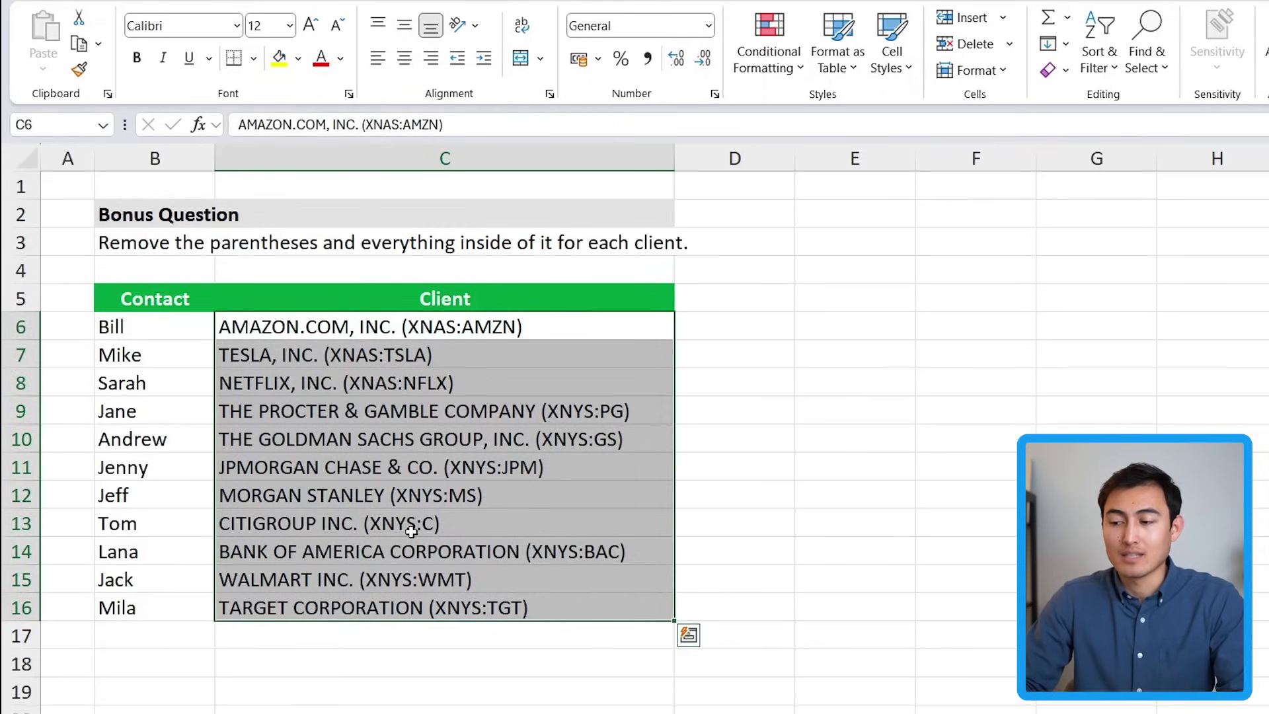
{"action": "left_click", "coordinate": [1074, 69]}
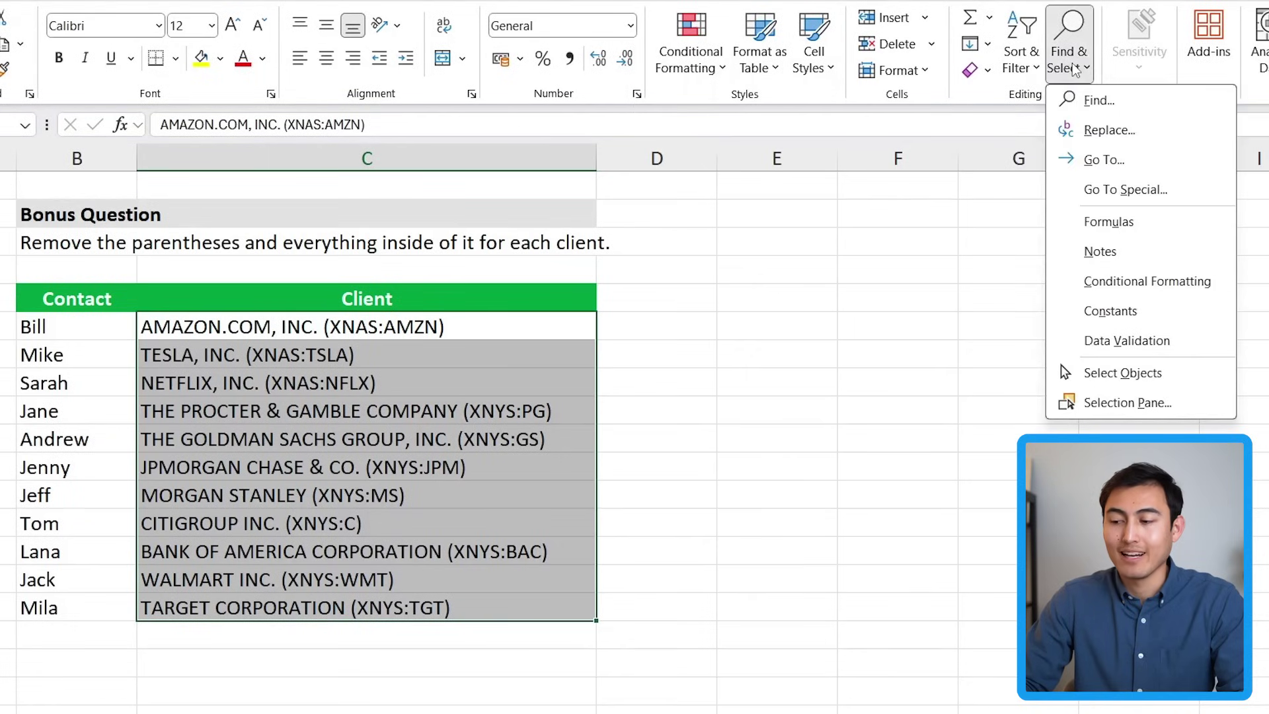
{"action": "left_click", "coordinate": [1116, 131]}
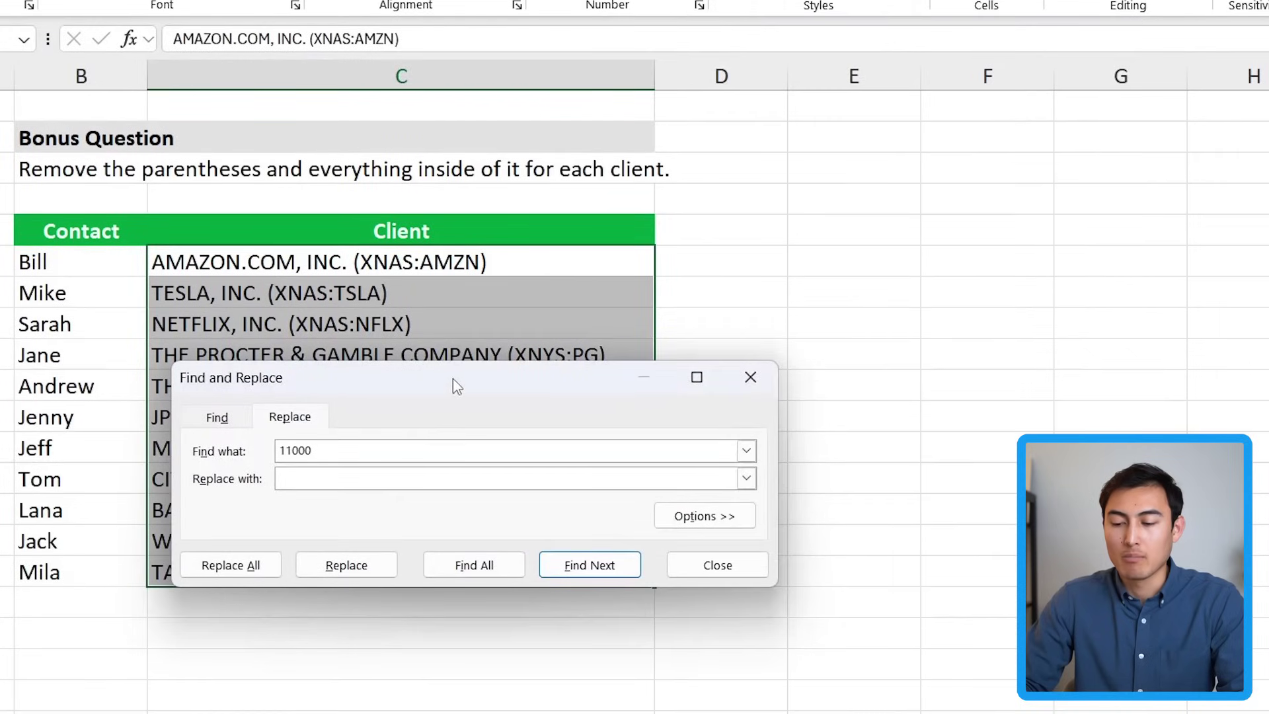
{"action": "left_click_drag", "start_coordinate": [450, 377], "coordinate": [655, 288]}
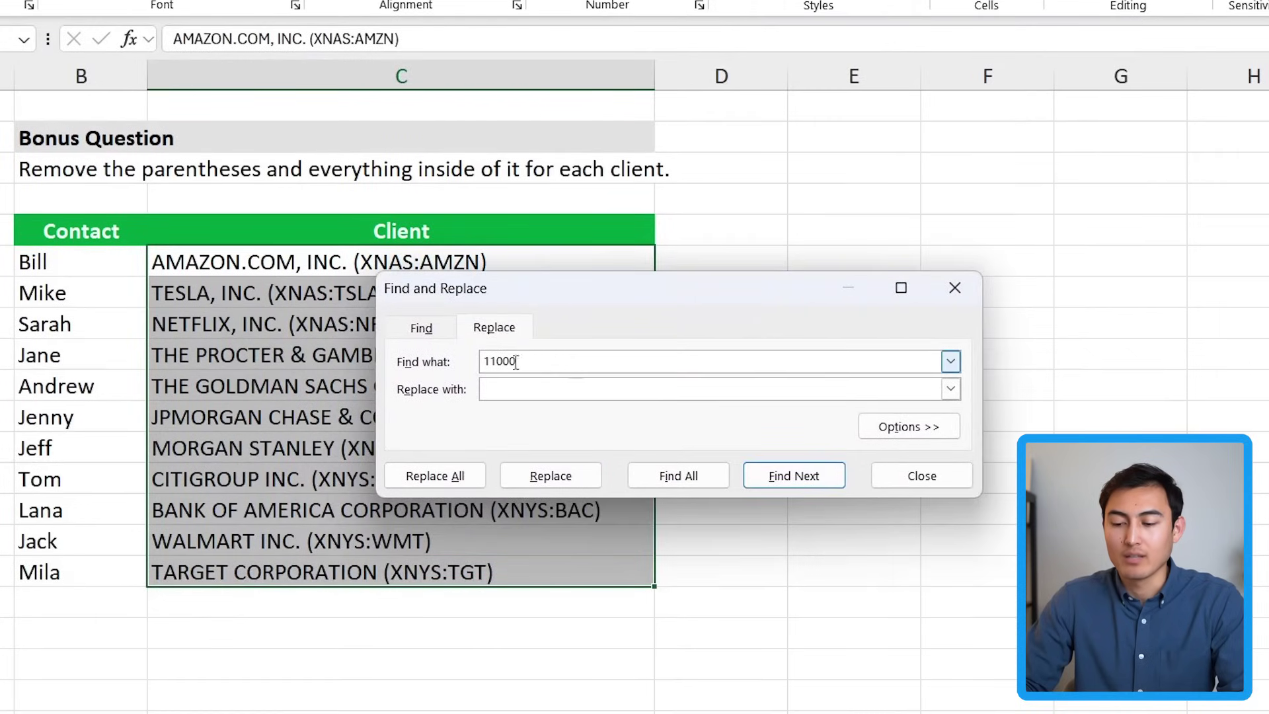
Step: Replace all occurrences of (*) in the selected client entries with nothing and close Find and Replace
{"action": "key", "text": "shift+Tab"}
{"action": "key", "text": "BackSpace"}
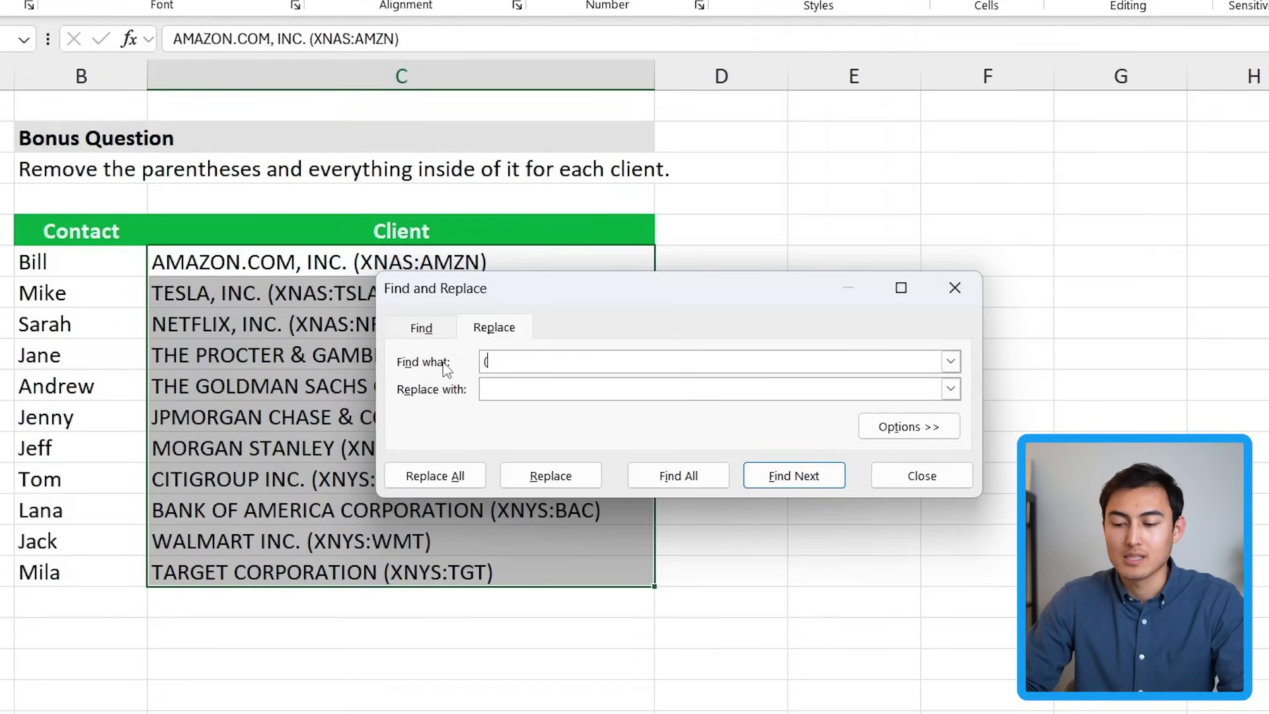
{"action": "type", "text": "()"}
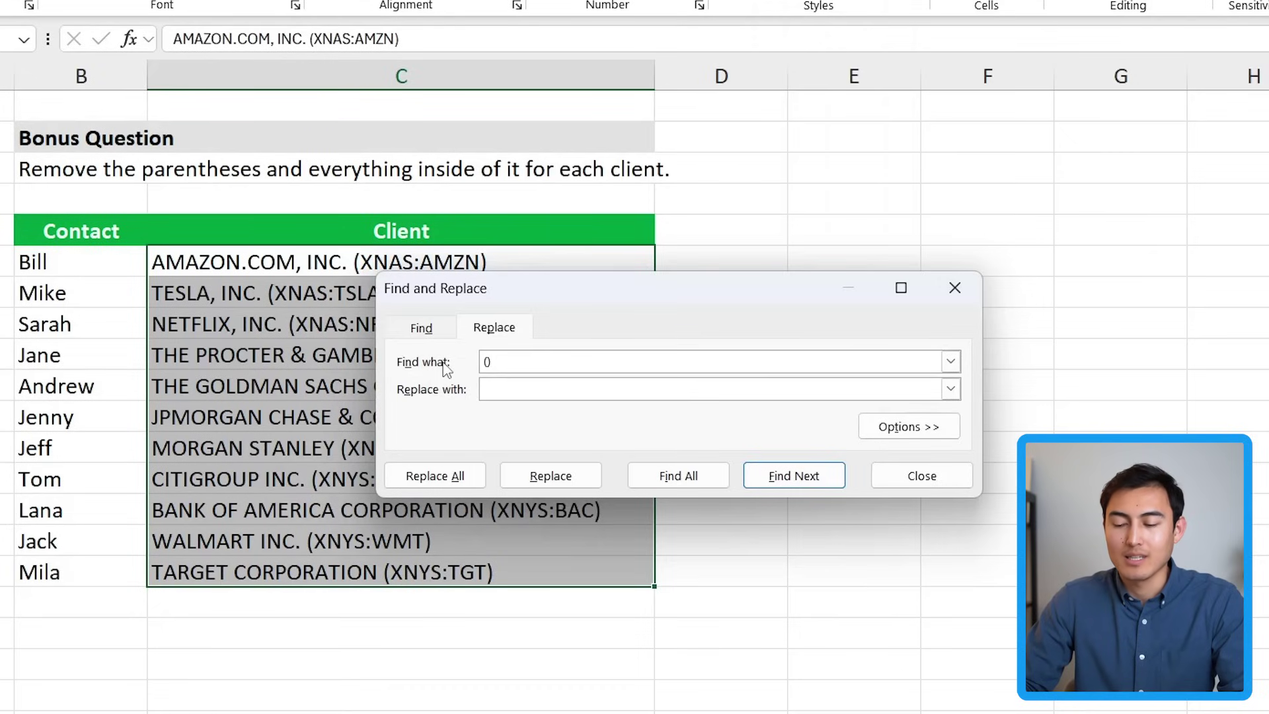
{"action": "left_click_drag", "start_coordinate": [567, 295], "coordinate": [833, 243]}
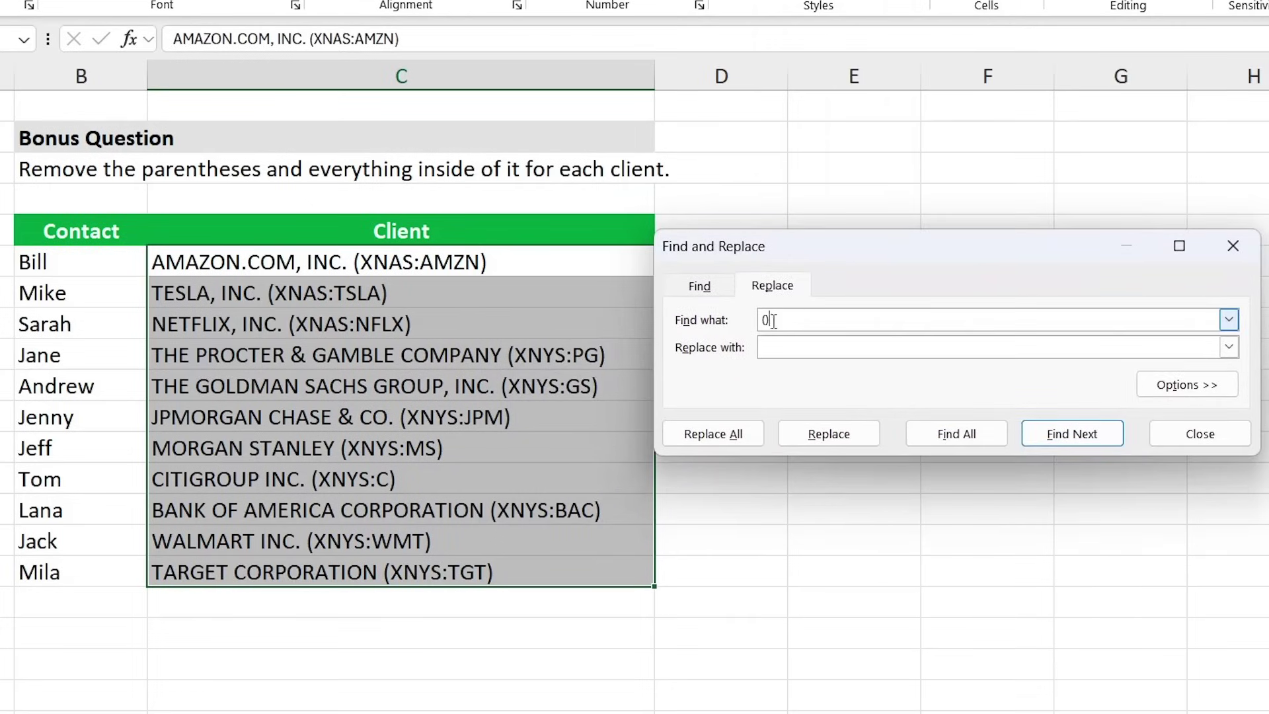
{"action": "type", "text": "(*"}
{"action": "left_click", "coordinate": [813, 352]}
{"action": "left_click", "coordinate": [719, 439]}
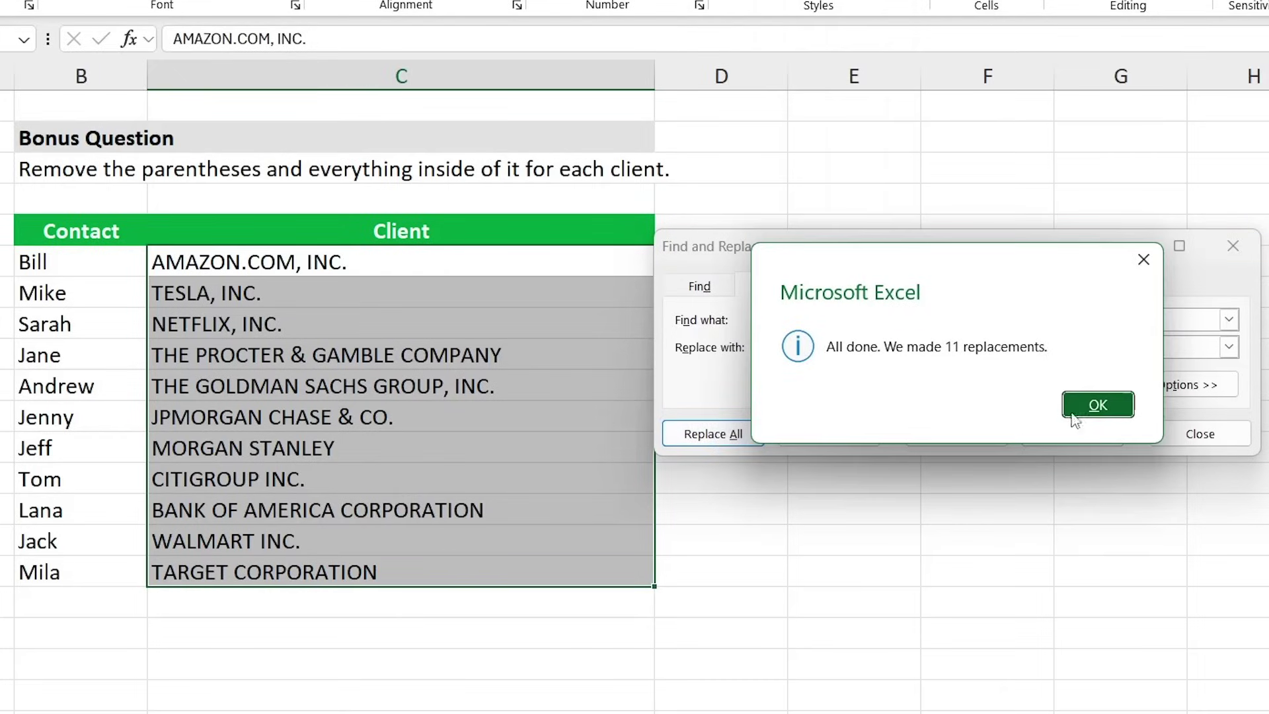
{"action": "left_click", "coordinate": [1095, 407]}
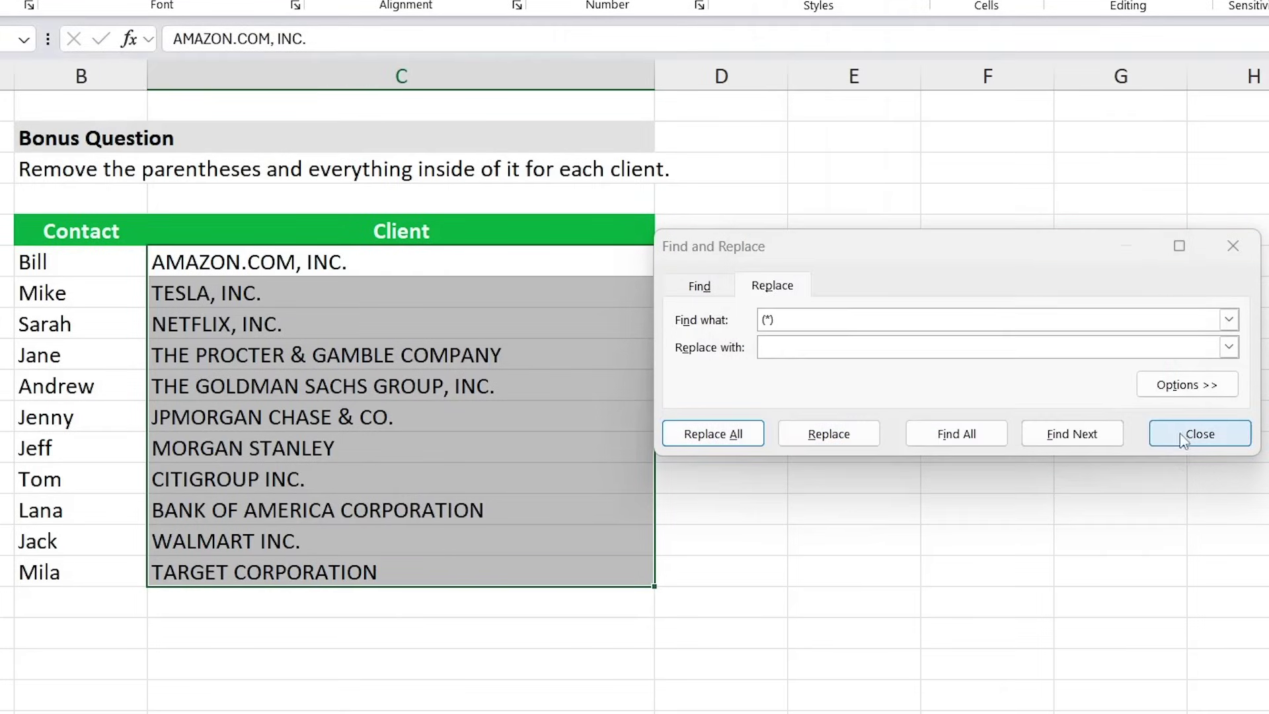
{"action": "left_click", "coordinate": [1200, 433]}
{"action": "left_click", "coordinate": [439, 326]}
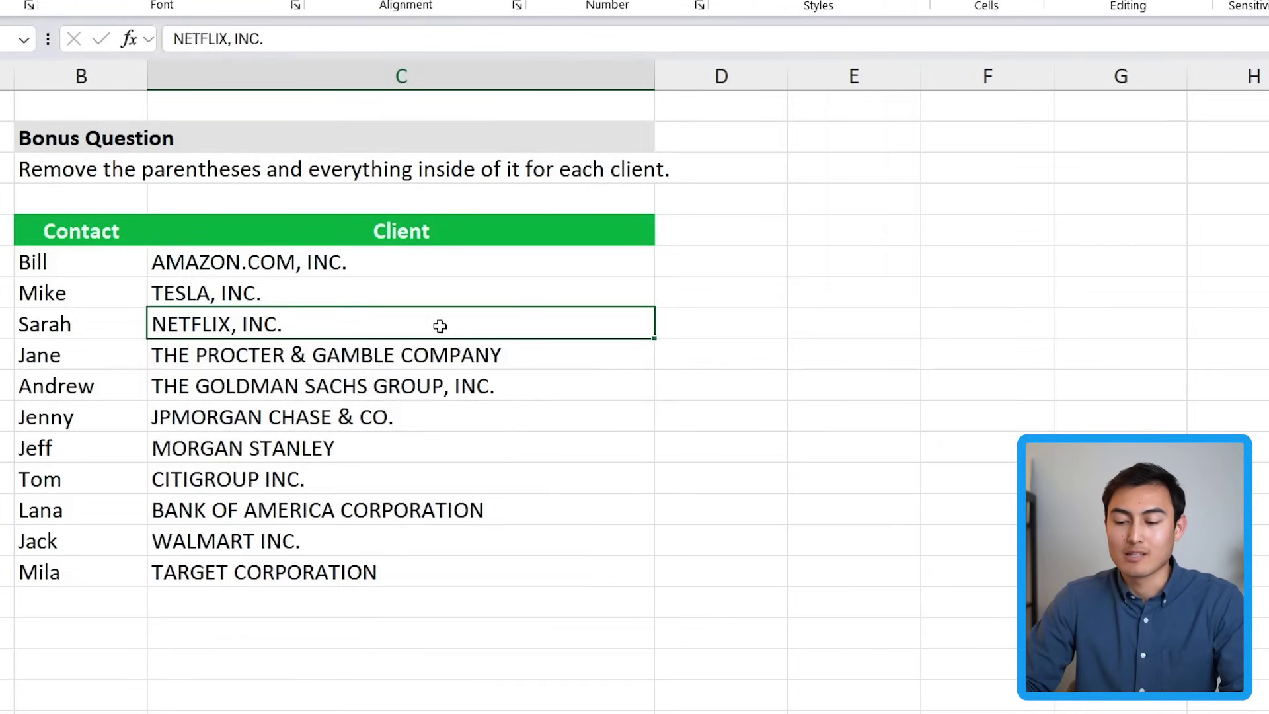